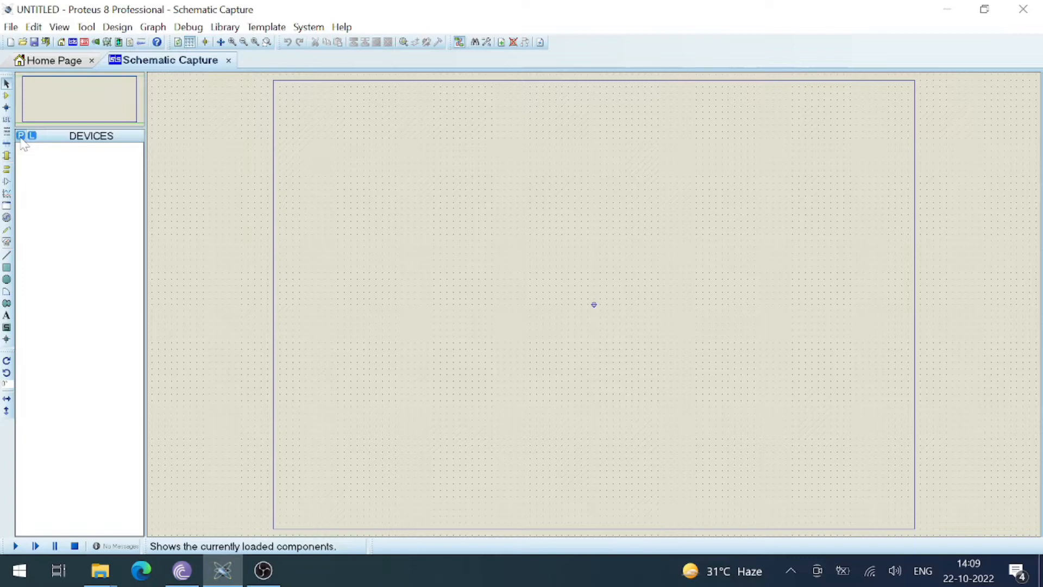
Search the component library for Transformer and add the centre-tapped secondary TRAN-2P3S to the device list
{"action": "left_click", "coordinate": [21, 136]}
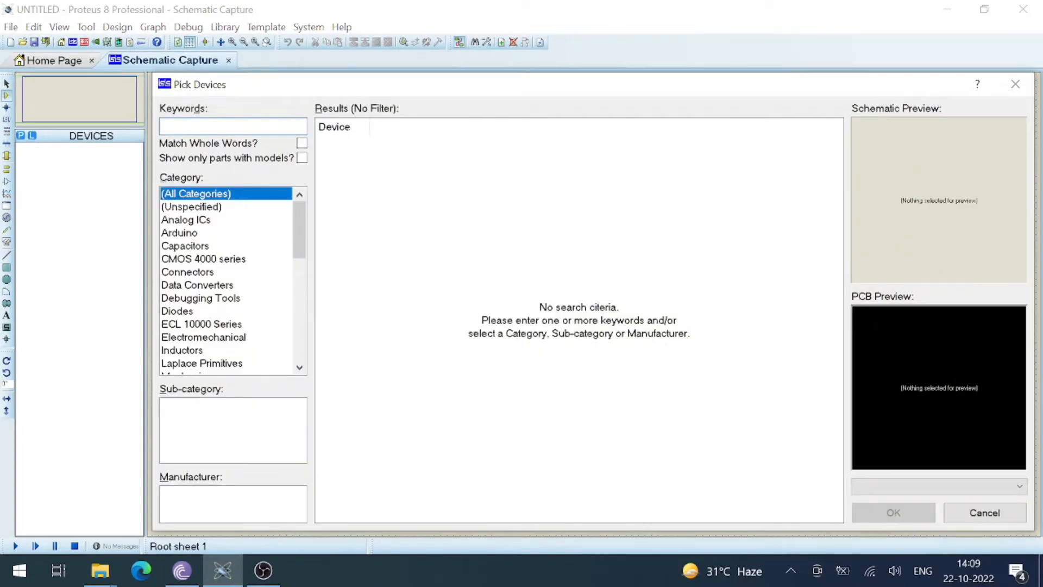
{"action": "type", "text": "Tra"}
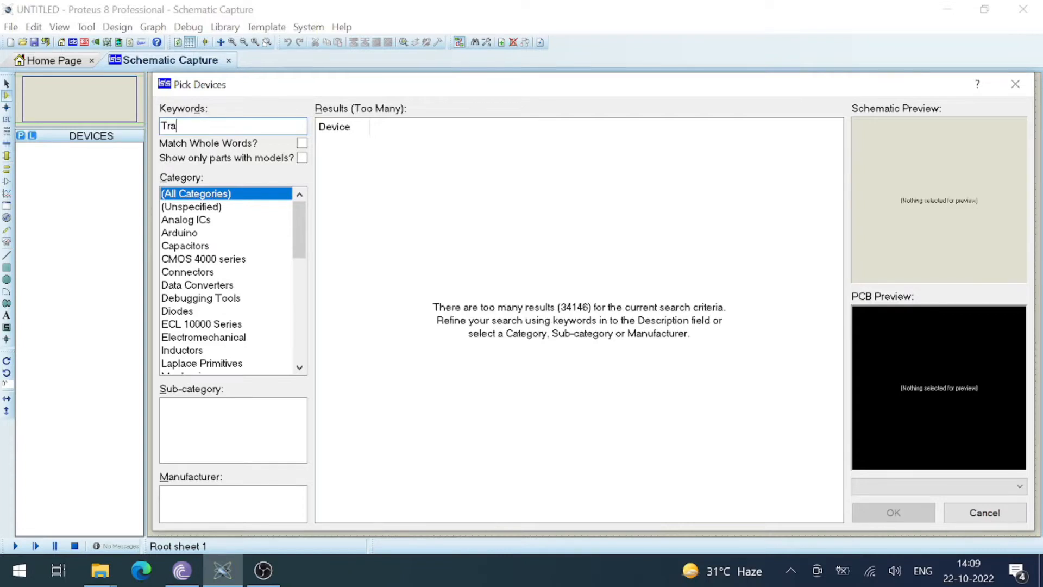
{"action": "type", "text": "nsformer"}
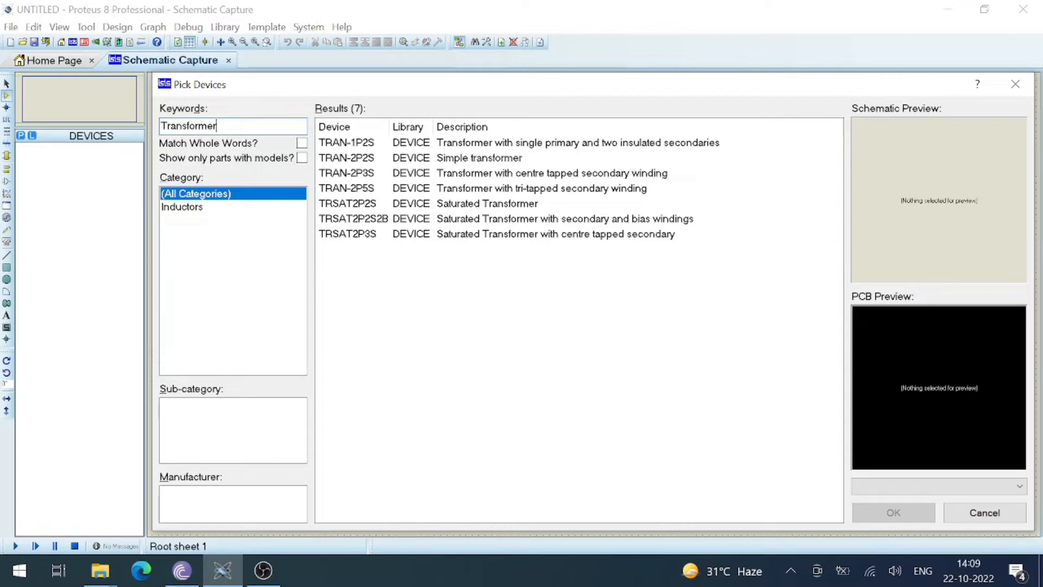
{"action": "left_click", "coordinate": [536, 174]}
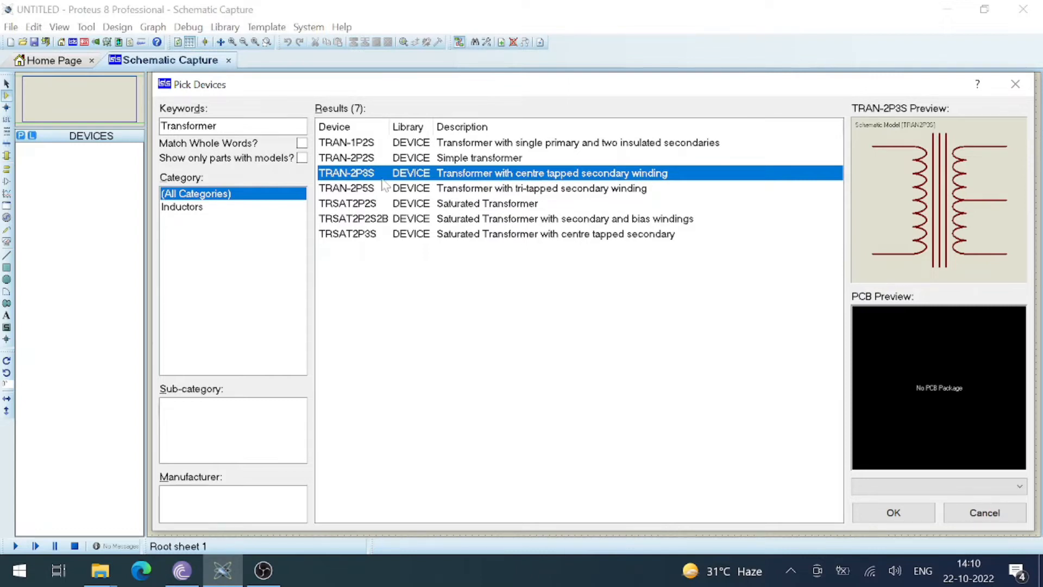
{"action": "mouse_move", "coordinate": [385, 177]}
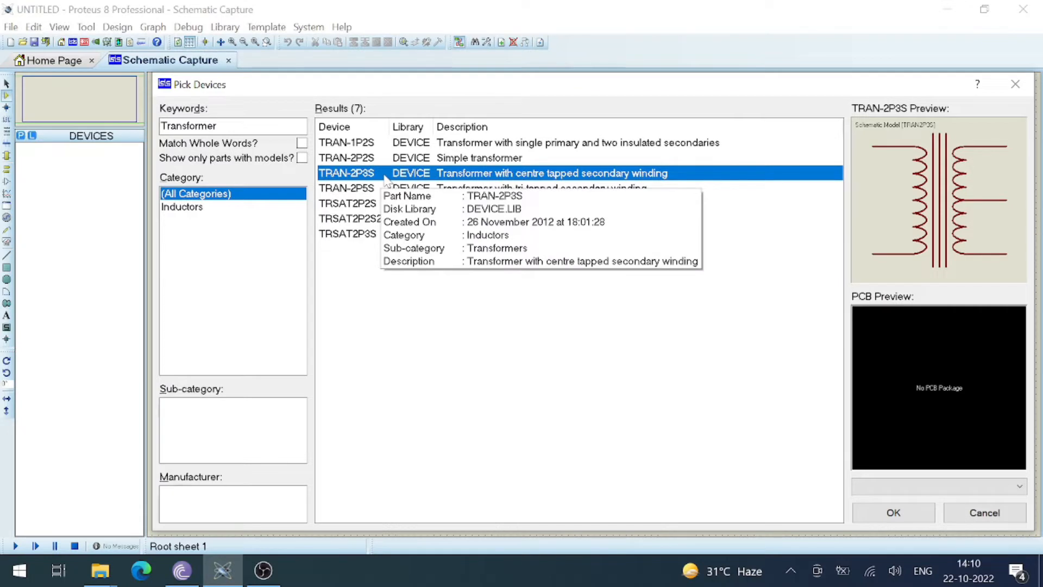
{"action": "double_click", "coordinate": [384, 177]}
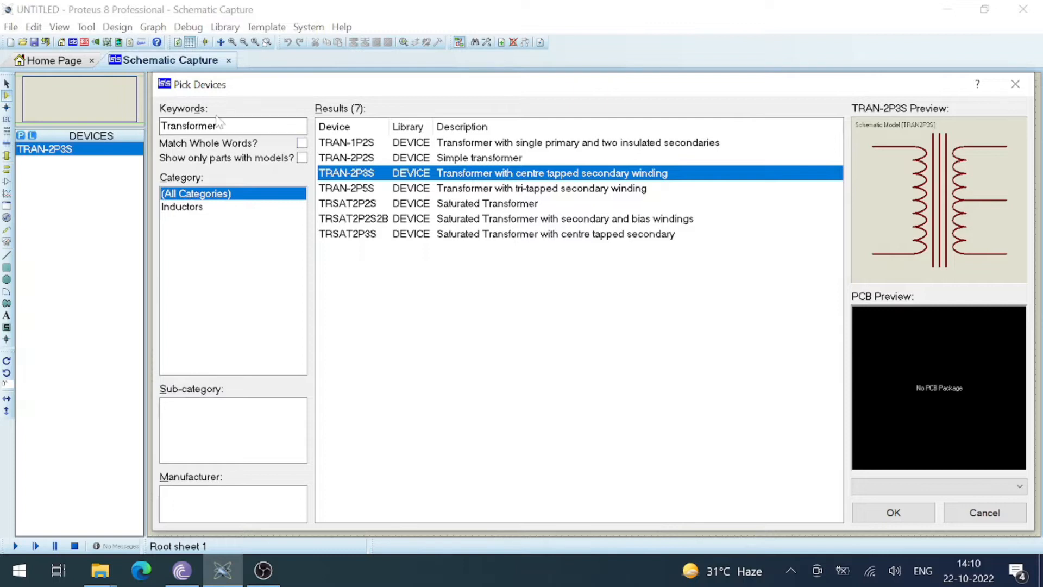
Find VSINE in the component library and add the sine wave AC voltage source to the device list
{"action": "left_click_drag", "start_coordinate": [234, 126], "coordinate": [159, 126]}
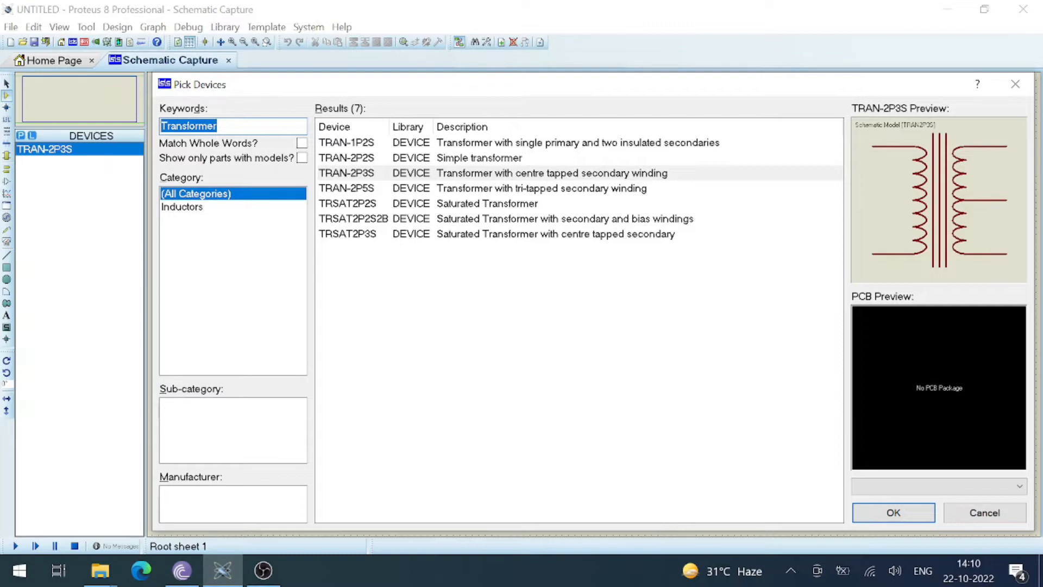
{"action": "type", "text": "VSINE"}
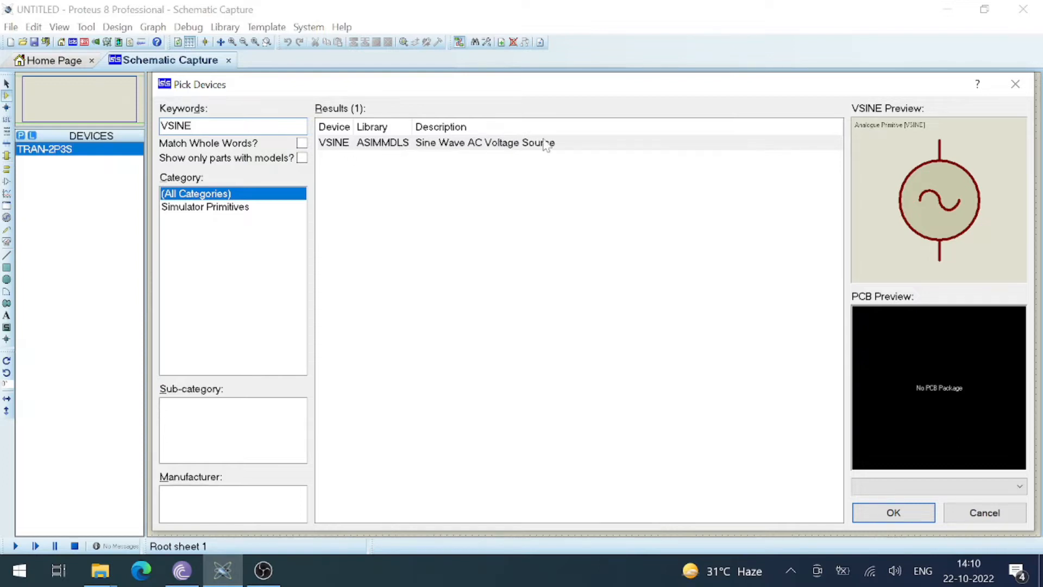
{"action": "double_click", "coordinate": [513, 143]}
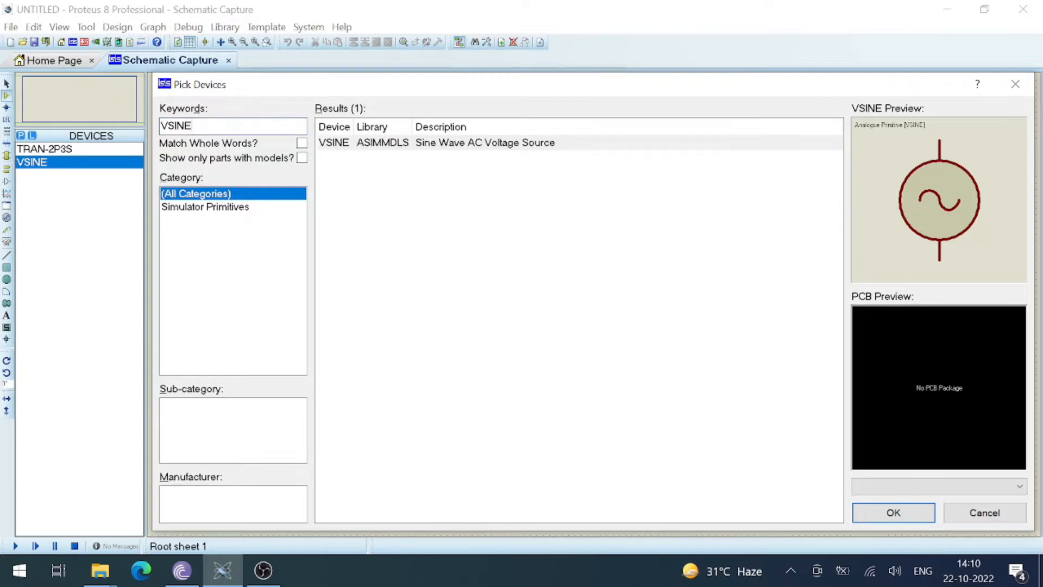
Search the library for diode, add the ASIMMDLS analog diode primitive to the device list, and close the device picker
{"action": "type", "text": "diode"}
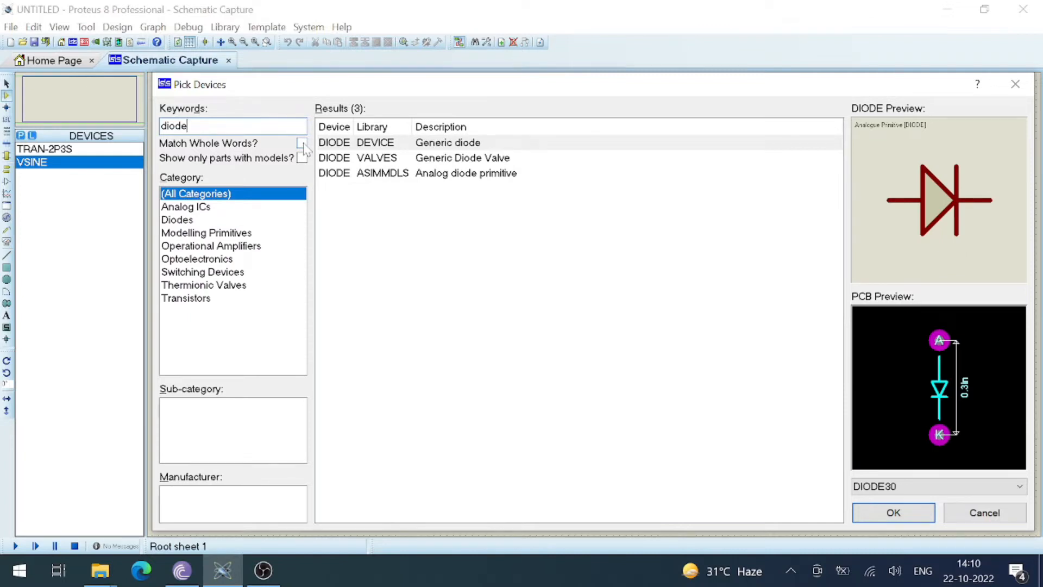
{"action": "left_click", "coordinate": [403, 175]}
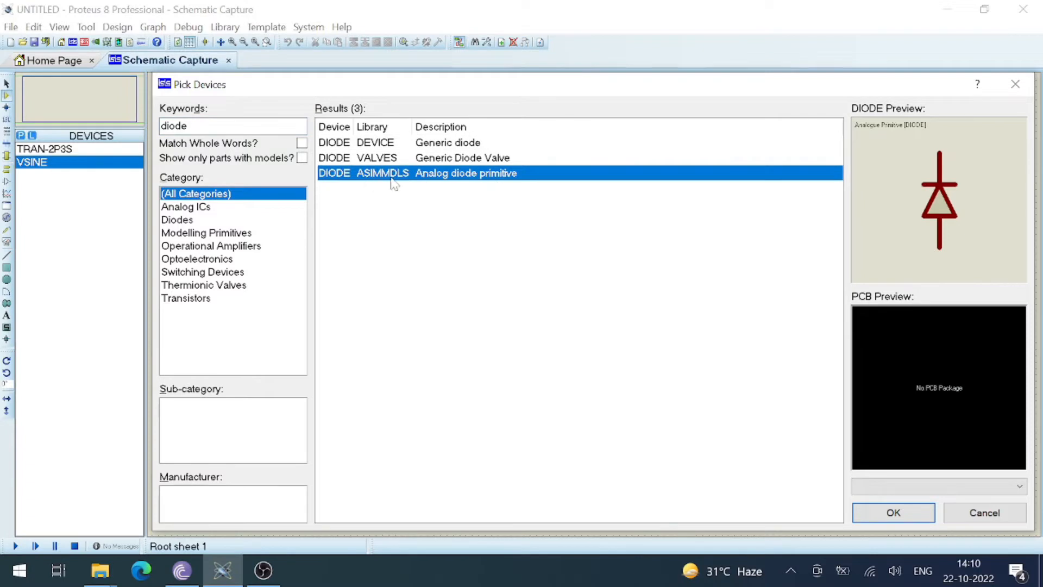
{"action": "double_click", "coordinate": [412, 178]}
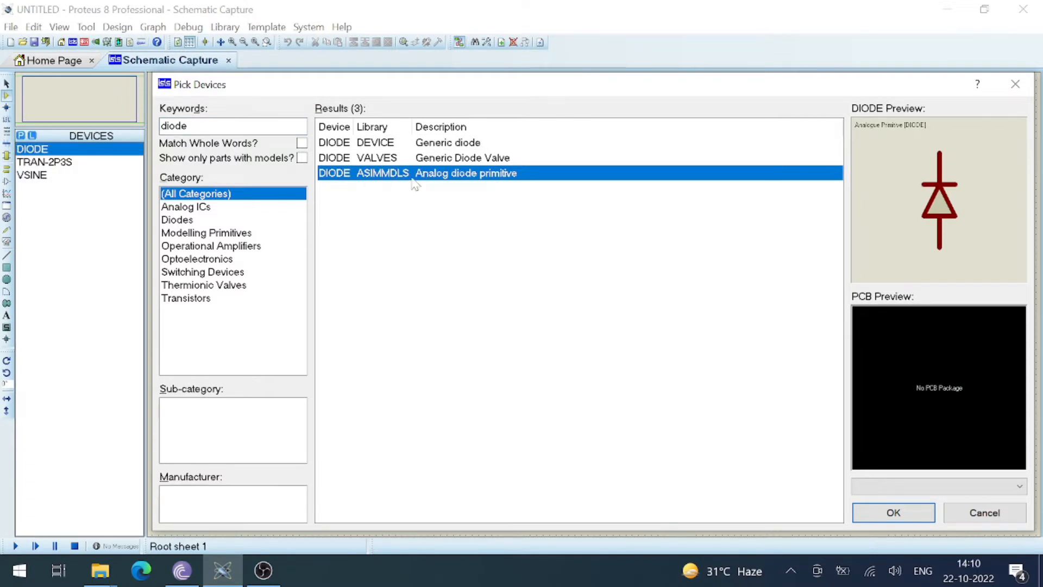
{"action": "left_click", "coordinate": [982, 513]}
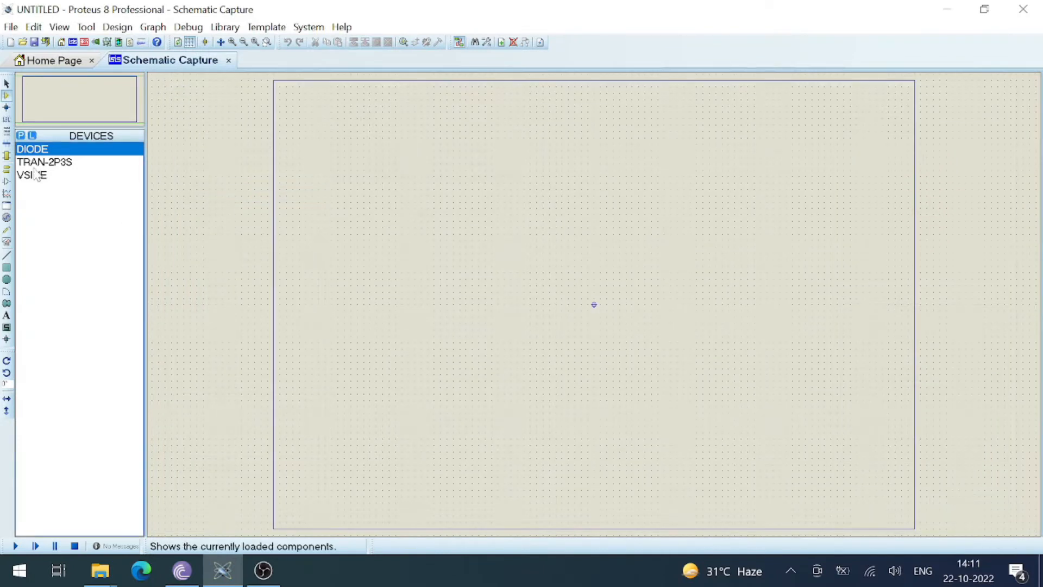
Place the TRAN-2P3S transformer on the schematic and reposition it near the sheet's upper-left corner
{"action": "left_click", "coordinate": [38, 162]}
{"action": "left_click", "coordinate": [400, 222]}
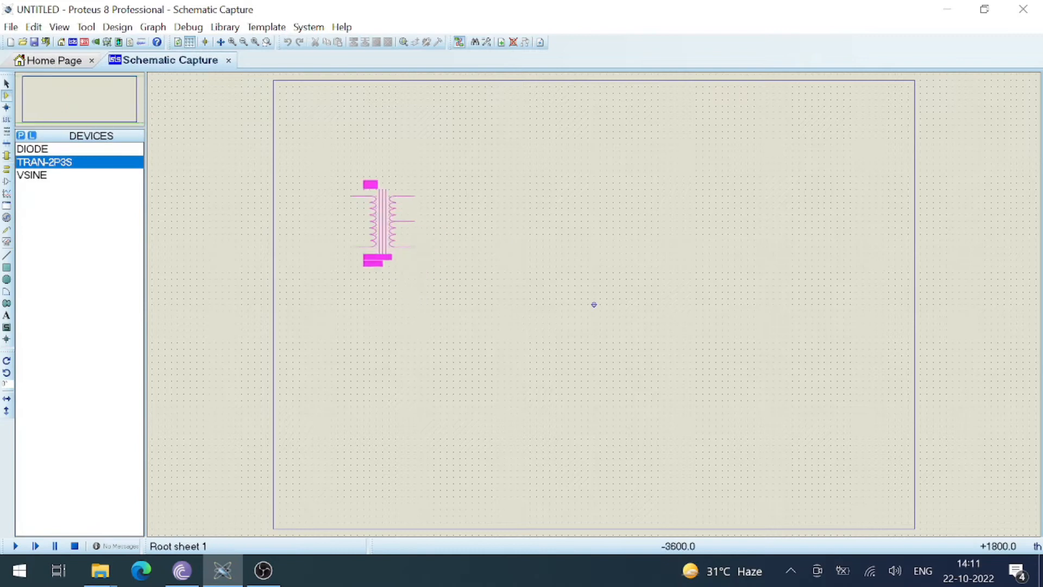
{"action": "left_click", "coordinate": [401, 208]}
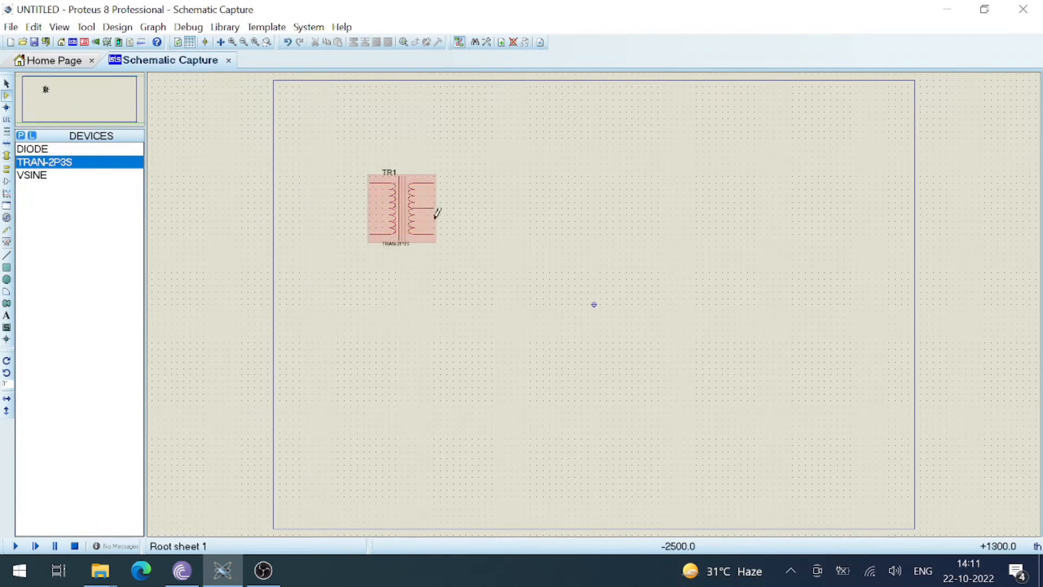
{"action": "scroll", "coordinate": [434, 214], "scroll_direction": "up", "scroll_amount": 2}
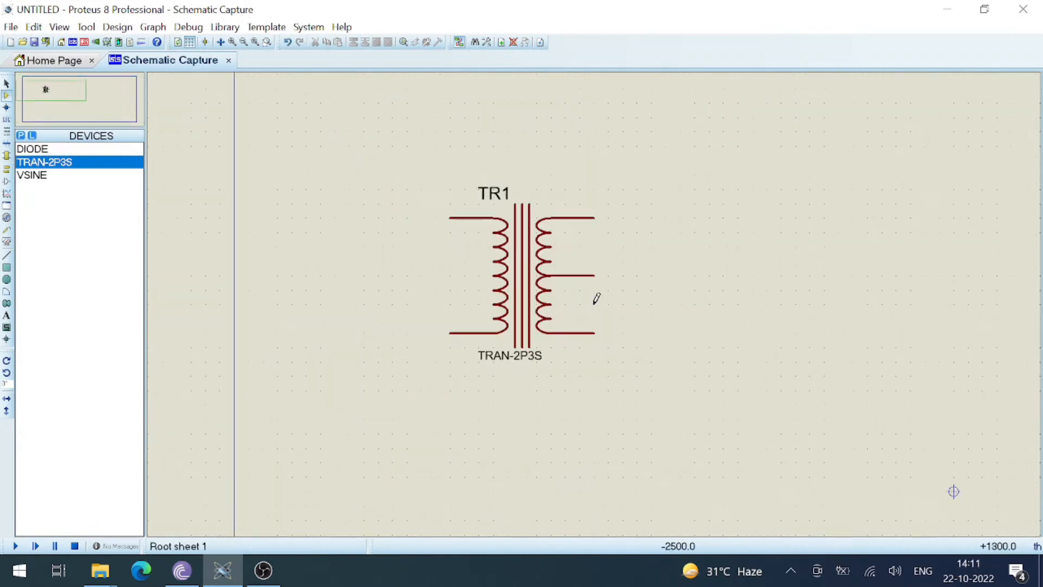
{"action": "scroll", "coordinate": [61, 93], "scroll_direction": "up", "scroll_amount": 1}
{"action": "mouse_move", "coordinate": [61, 93]}
{"action": "left_mouse_down"}
{"action": "mouse_move", "coordinate": [76, 86]}
{"action": "mouse_move", "coordinate": [59, 88]}
{"action": "left_mouse_up"}
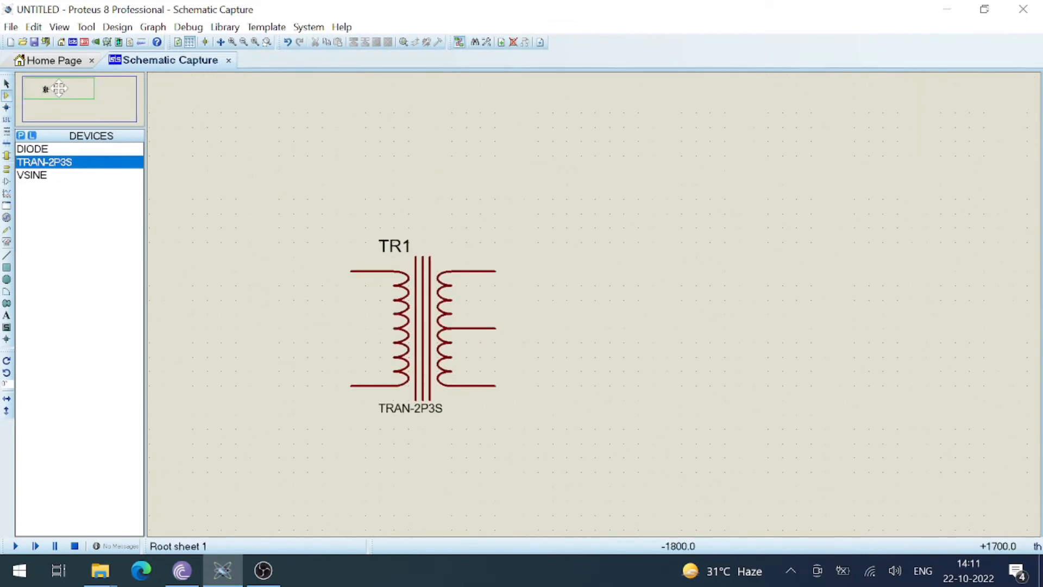
{"action": "left_click", "coordinate": [427, 313]}
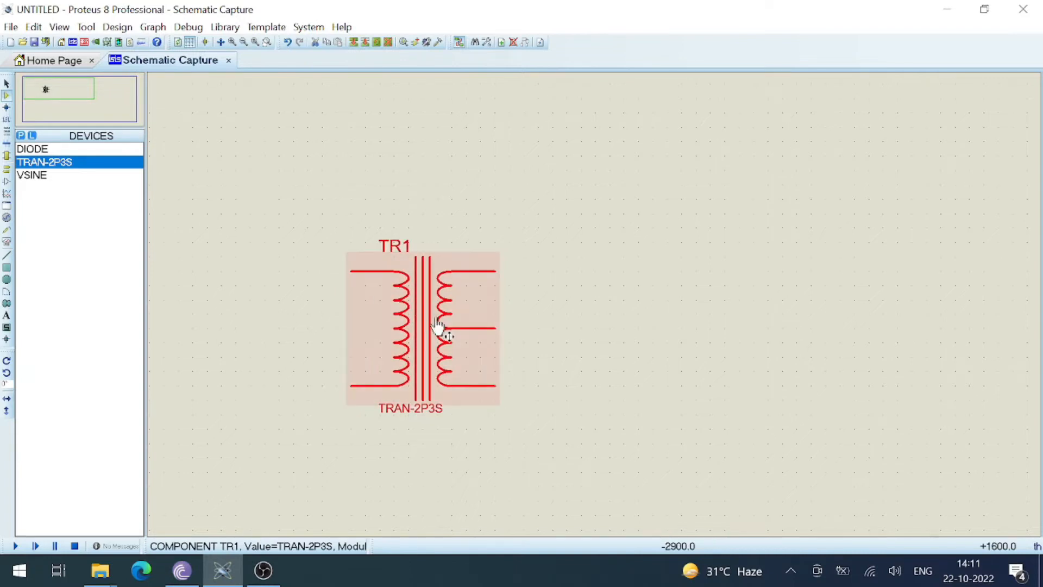
{"action": "left_click_drag", "start_coordinate": [427, 315], "coordinate": [341, 215]}
{"action": "left_click", "coordinate": [458, 252]}
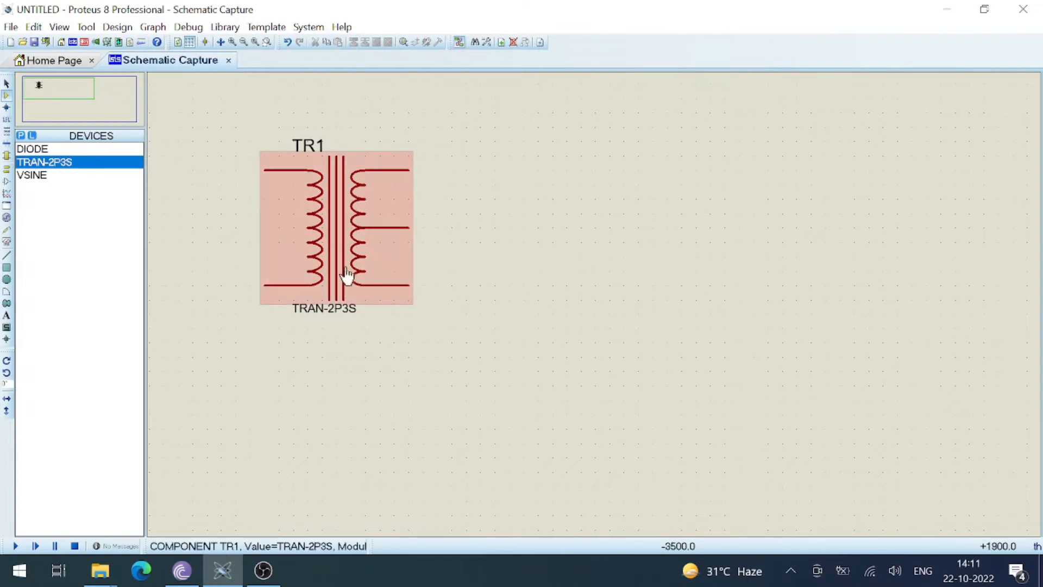
Examine the transformer's inductance, coupling factor and DC resistance properties without changing them
{"action": "double_click", "coordinate": [337, 222]}
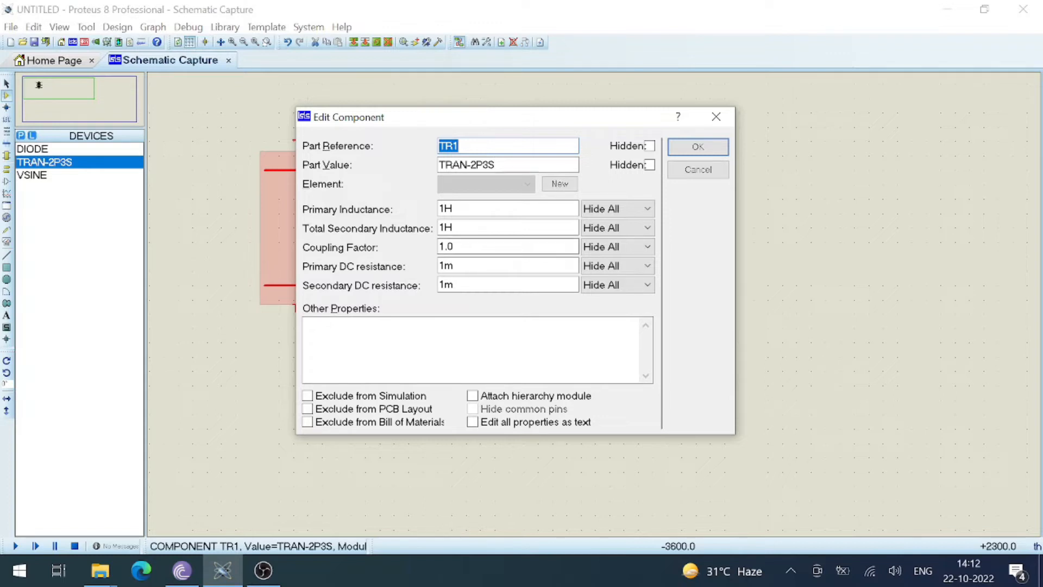
{"action": "left_click", "coordinate": [706, 170]}
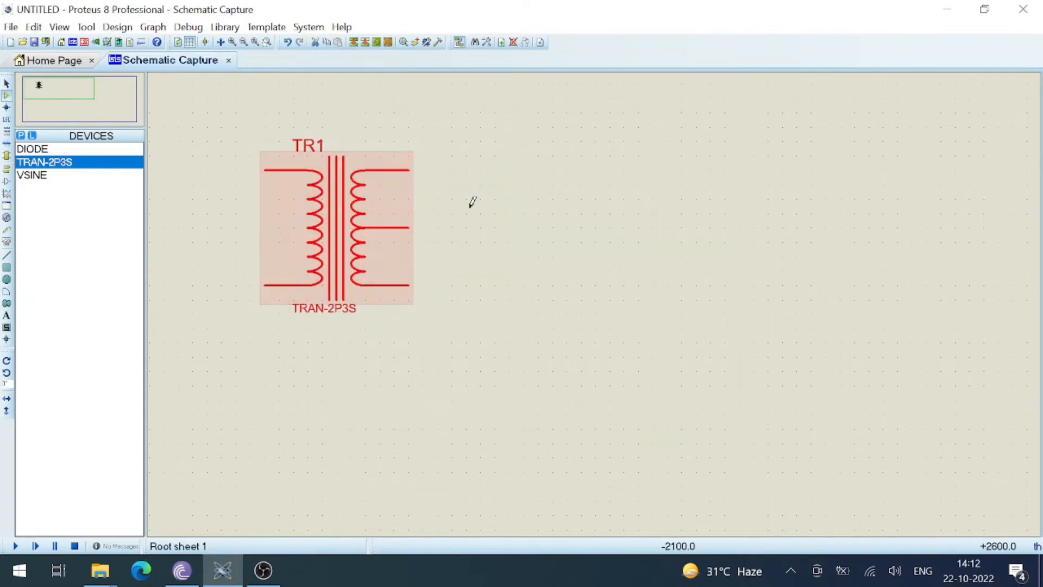
Move the transformer to the right and place a VSINE source beside its primary winding
{"action": "scroll", "coordinate": [433, 220], "scroll_direction": "down", "scroll_amount": 1}
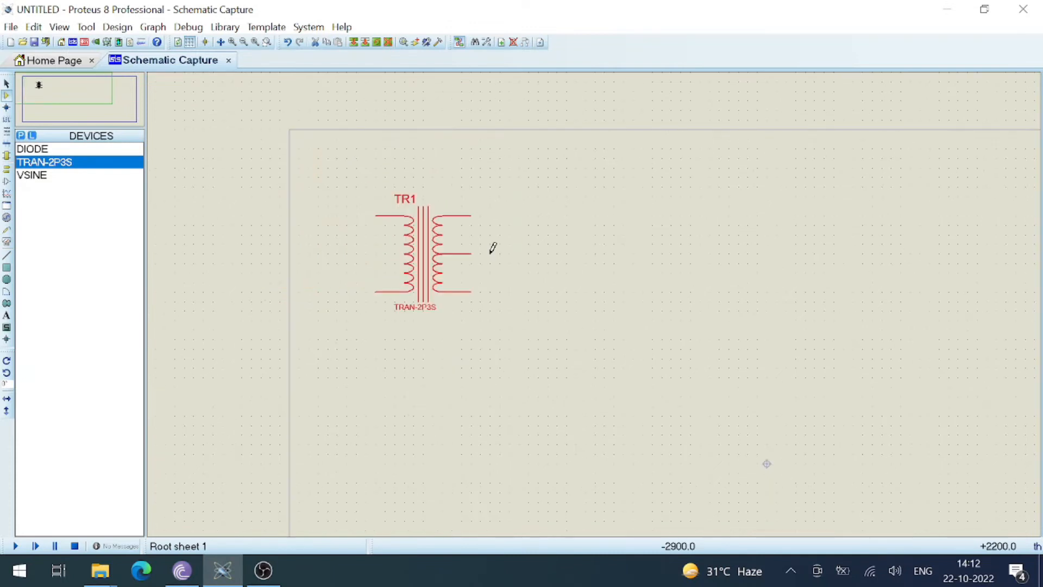
{"action": "left_click", "coordinate": [29, 178]}
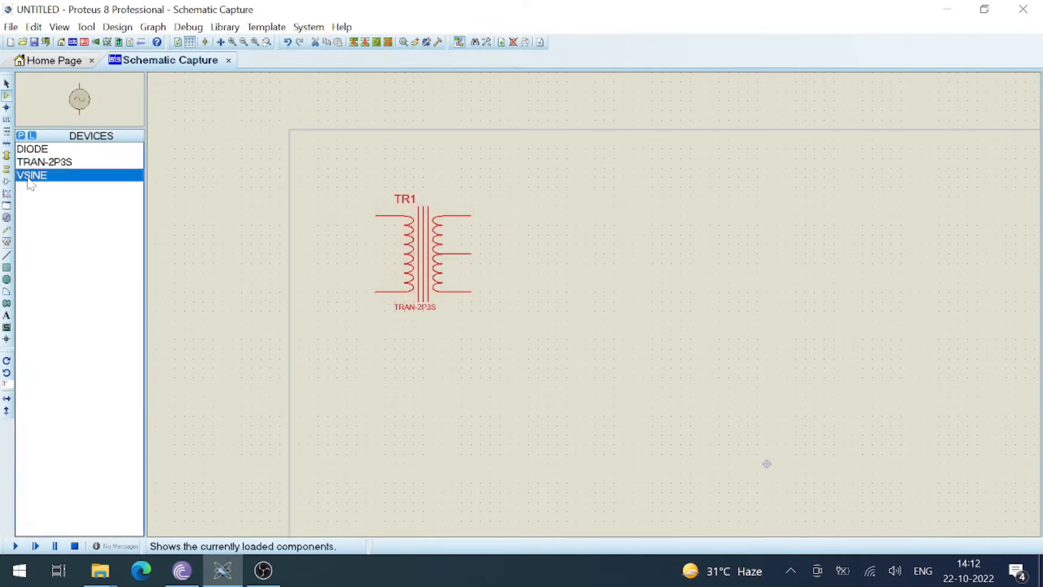
{"action": "left_click_drag", "start_coordinate": [429, 250], "coordinate": [534, 251]}
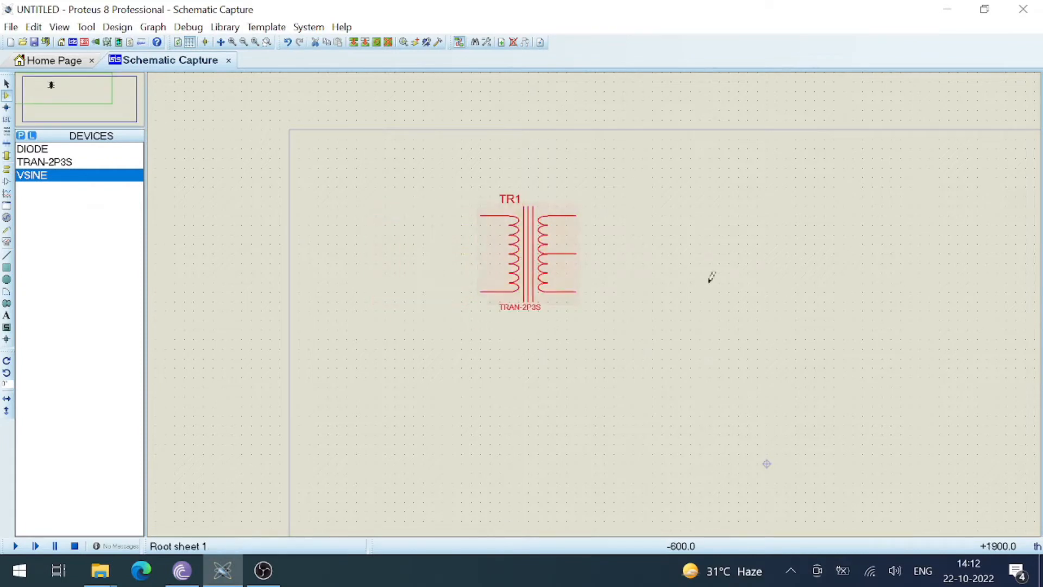
{"action": "left_click", "coordinate": [668, 298]}
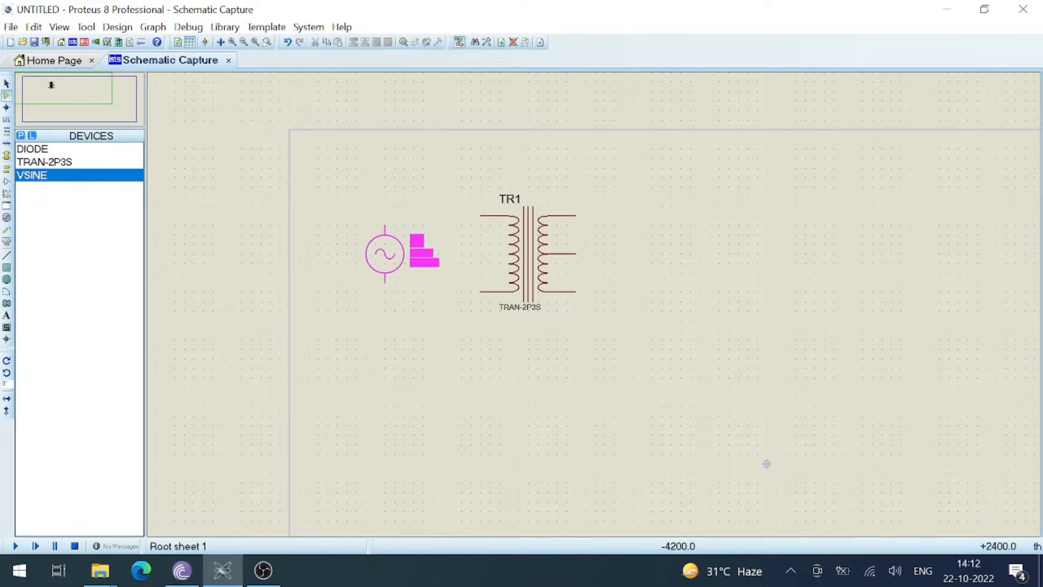
{"action": "left_click", "coordinate": [385, 254]}
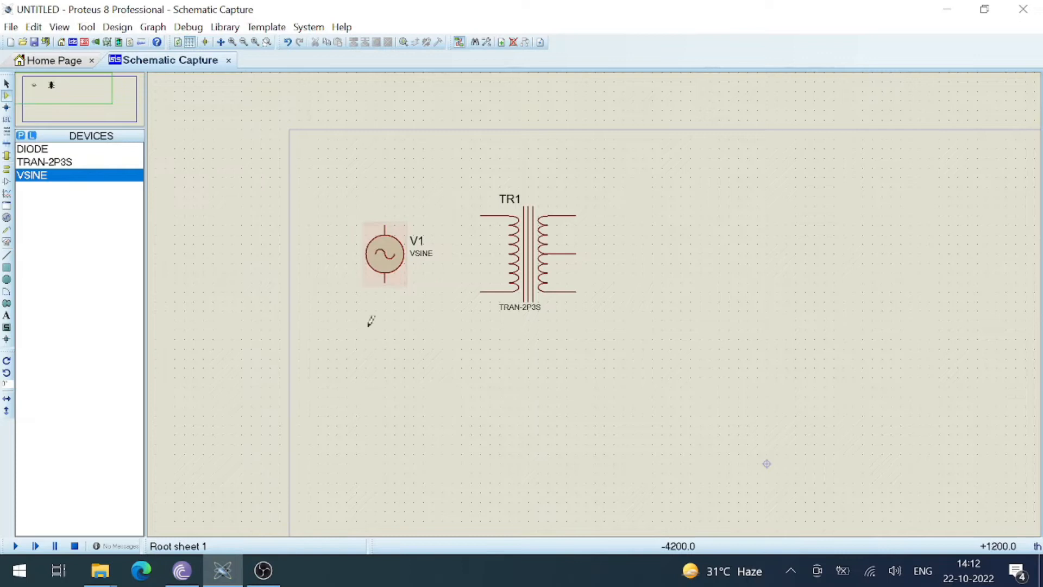
Wire the VSINE source's upper and lower terminals to the matching primary terminals of the transformer
{"action": "left_click", "coordinate": [385, 225]}
{"action": "left_click", "coordinate": [481, 216]}
{"action": "left_click", "coordinate": [385, 280]}
{"action": "left_click", "coordinate": [482, 292]}
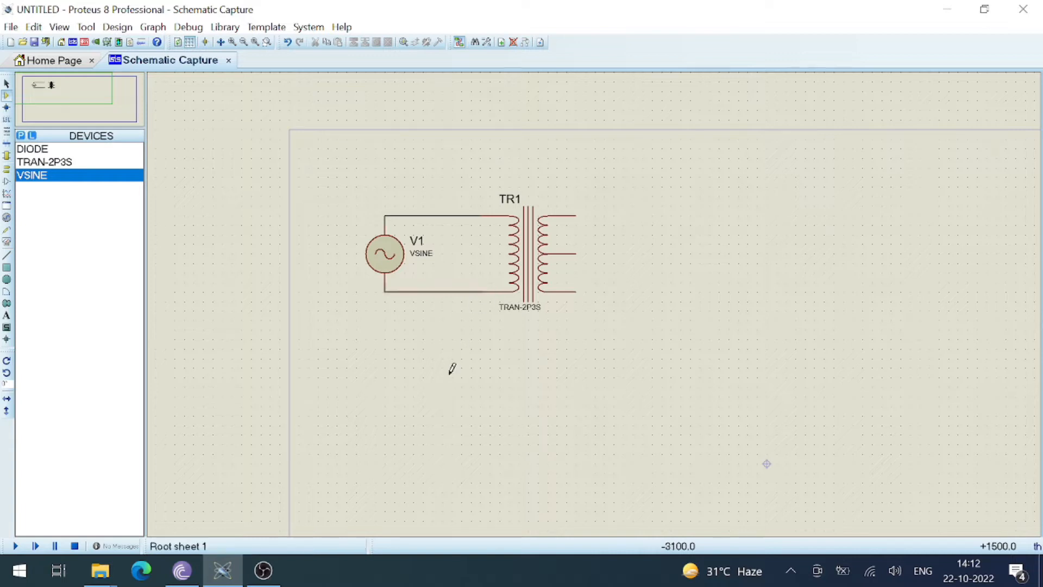
Open the VSINE source's properties with its amplitude value selected for editing
{"action": "double_click", "coordinate": [388, 258]}
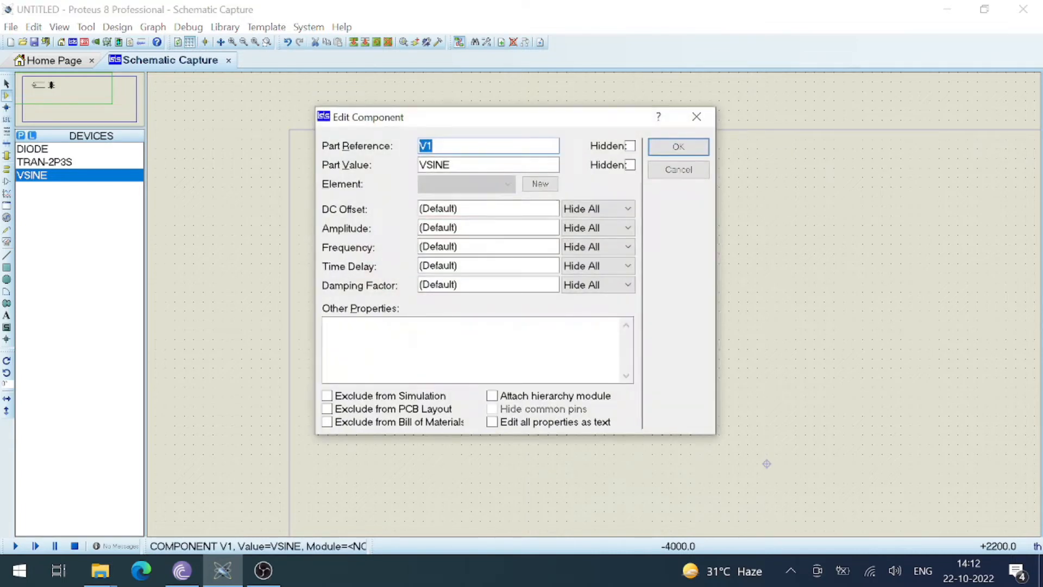
{"action": "double_click", "coordinate": [437, 228]}
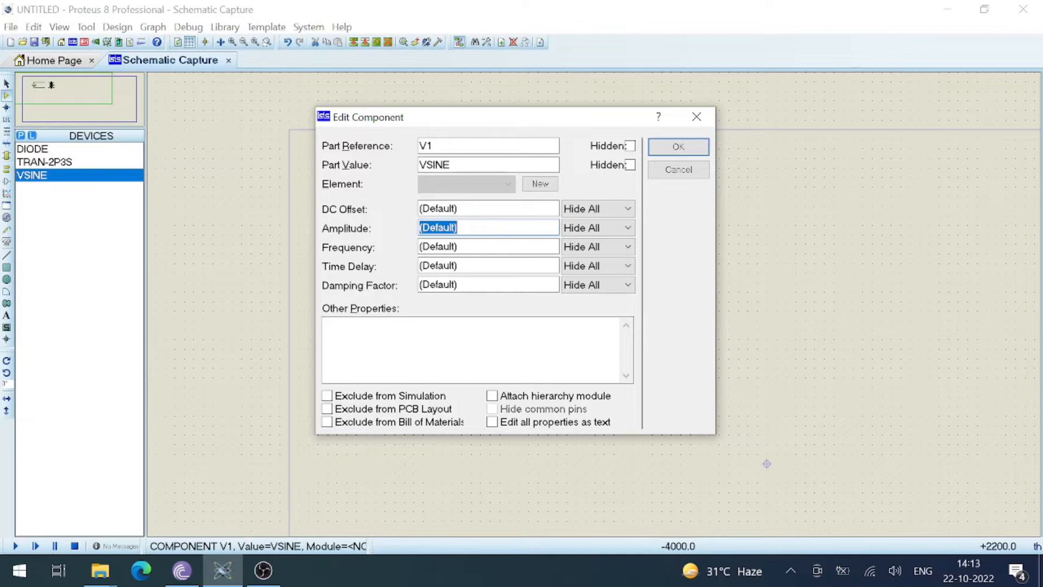
Switch to Calculator, compute the peak amplitude as 1.414 × 12, and close Calculator
{"action": "key", "text": "super+r"}
{"action": "type", "text": "calc"}
{"action": "key", "text": "Return"}
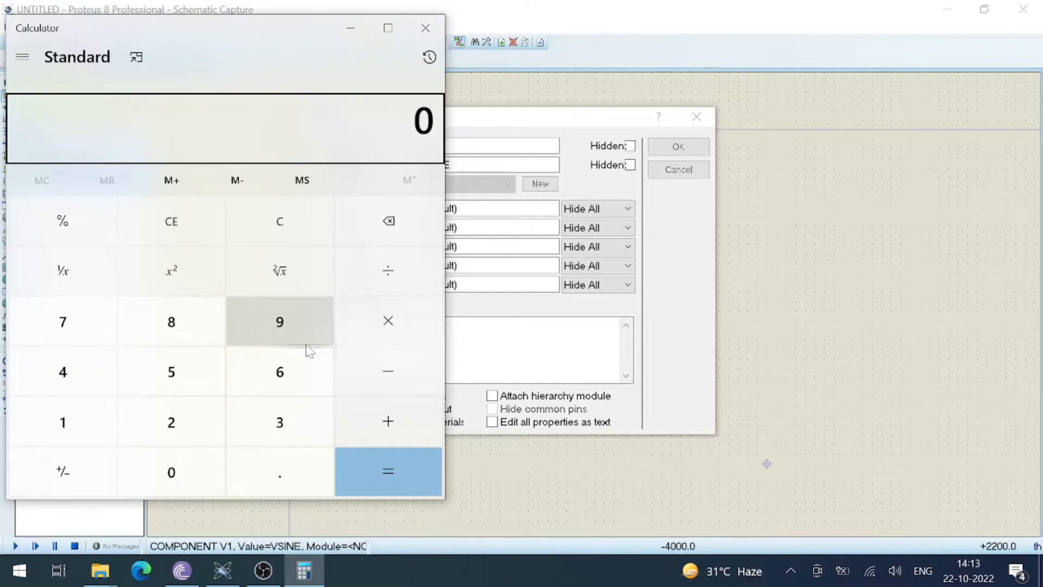
{"action": "left_click", "coordinate": [84, 418]}
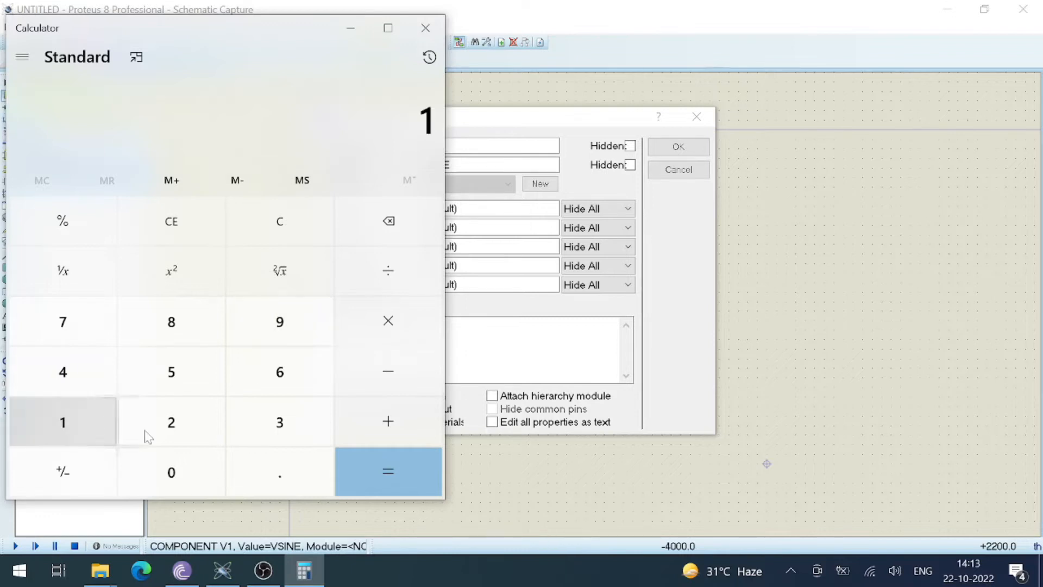
{"action": "left_click", "coordinate": [262, 470]}
{"action": "left_click", "coordinate": [90, 380]}
{"action": "left_click", "coordinate": [72, 407]}
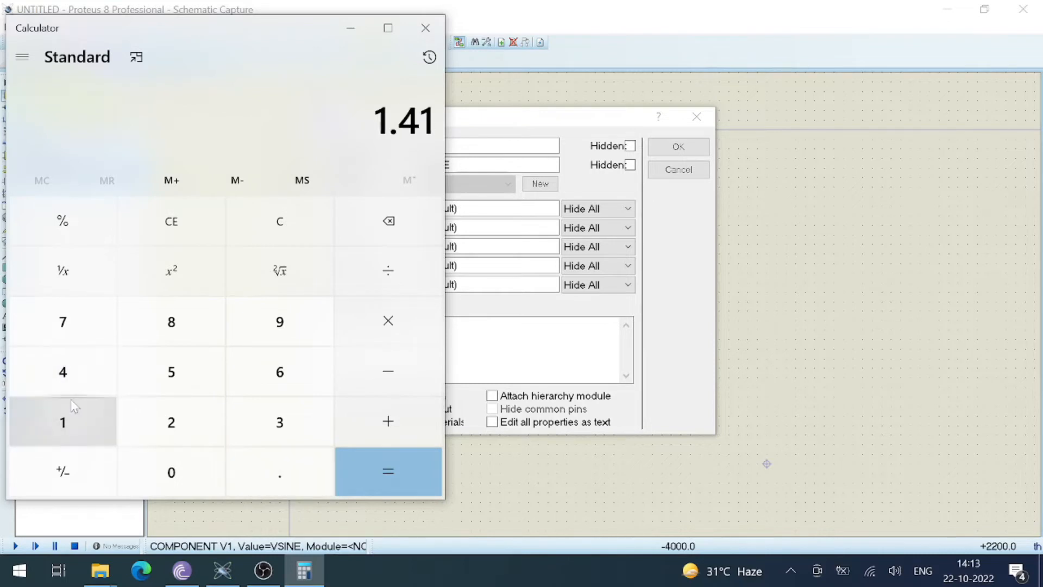
{"action": "left_click", "coordinate": [72, 367]}
{"action": "left_click", "coordinate": [371, 320]}
{"action": "left_click", "coordinate": [63, 426]}
{"action": "left_click", "coordinate": [172, 423]}
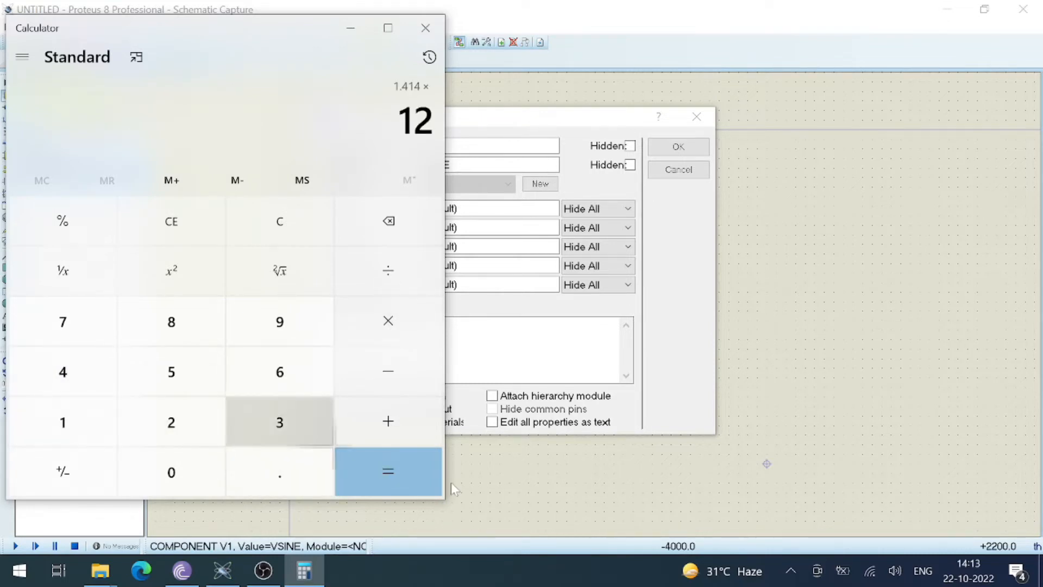
{"action": "left_click", "coordinate": [367, 475]}
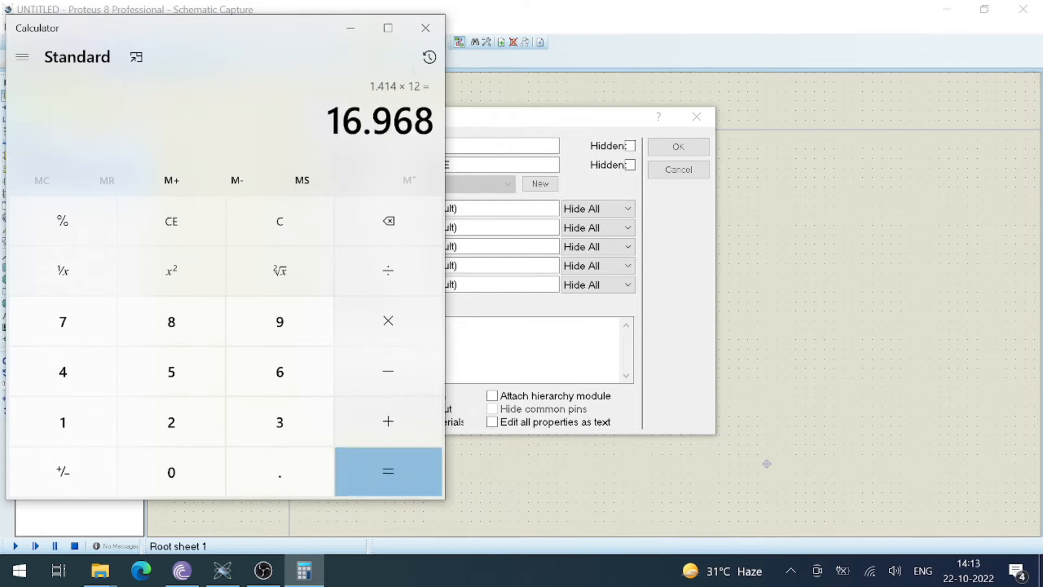
{"action": "left_click", "coordinate": [425, 28]}
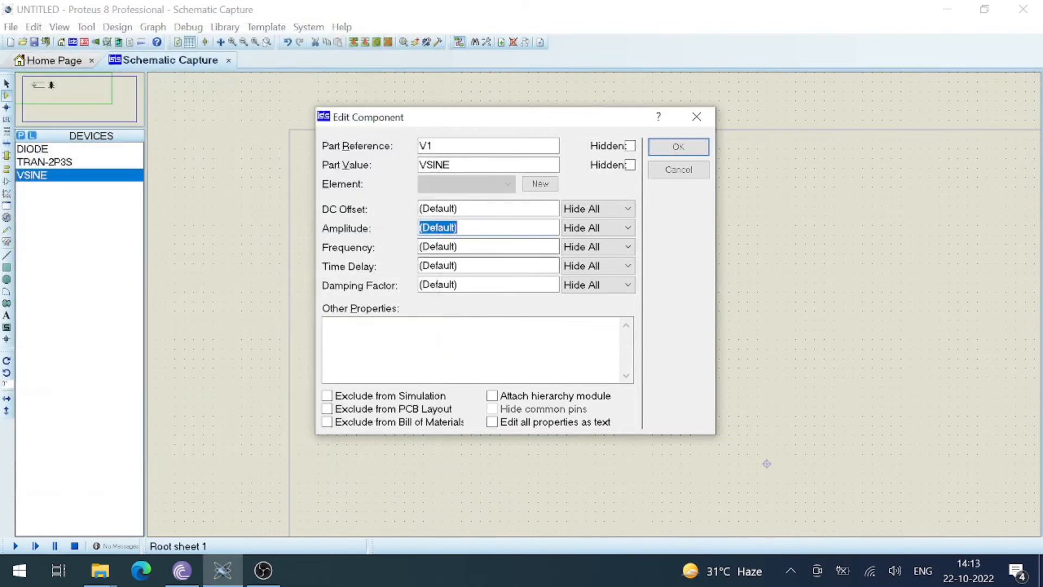
Set the VSINE source's amplitude to 17 and frequency to 50, and apply the properties
{"action": "type", "text": "17"}
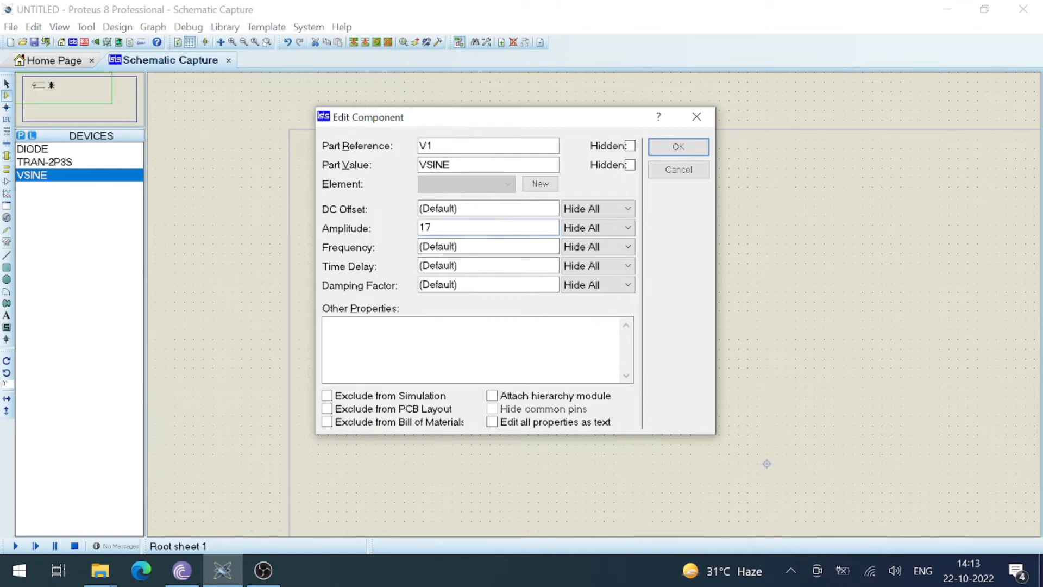
{"action": "key", "text": "Tab"}
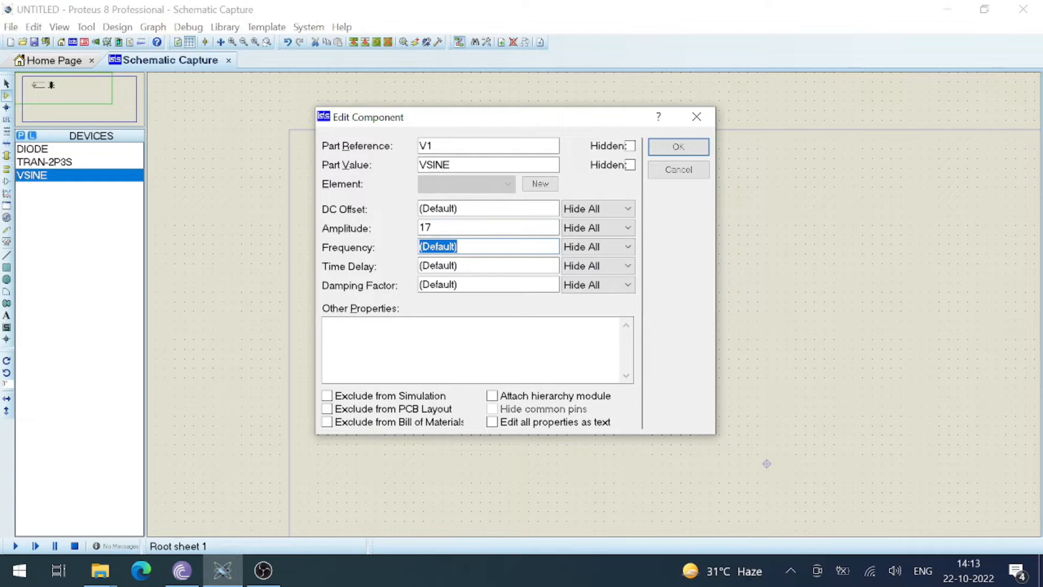
{"action": "type", "text": "50"}
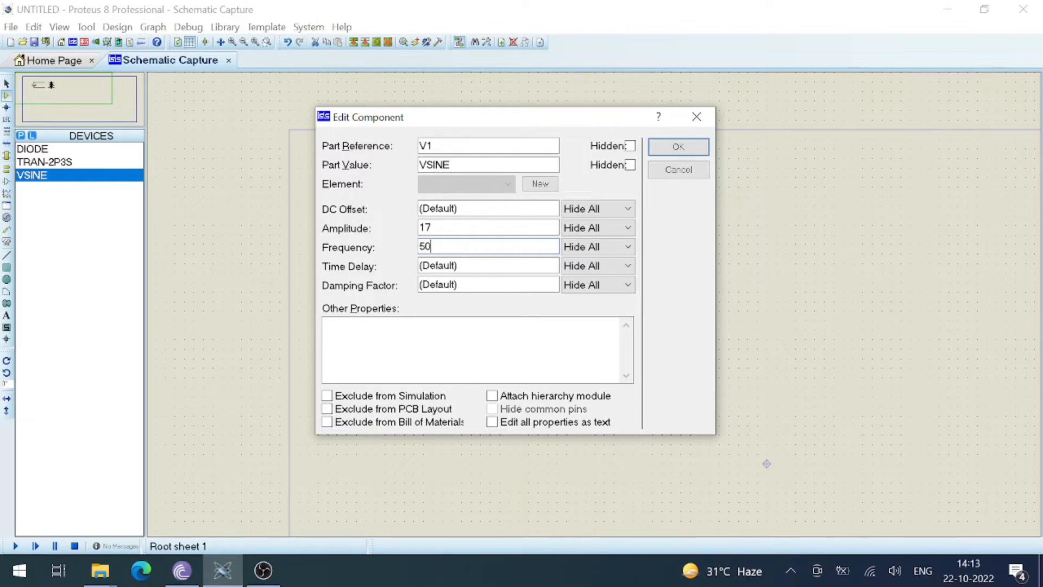
{"action": "left_click", "coordinate": [679, 146]}
{"action": "left_click", "coordinate": [522, 384]}
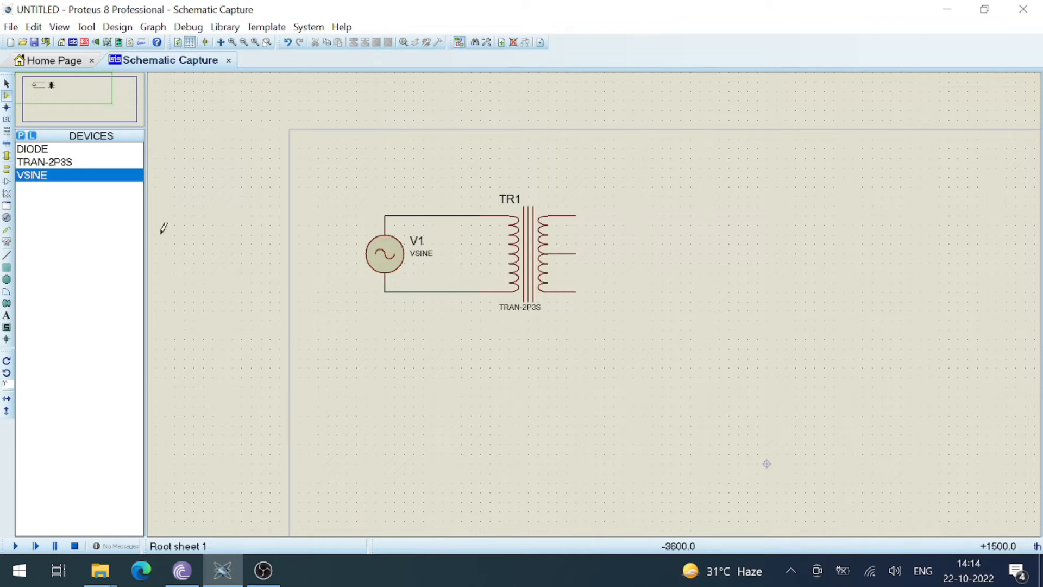
Place two DIODE components one above the other, beyond the transformer's secondary winding
{"action": "left_click", "coordinate": [37, 155]}
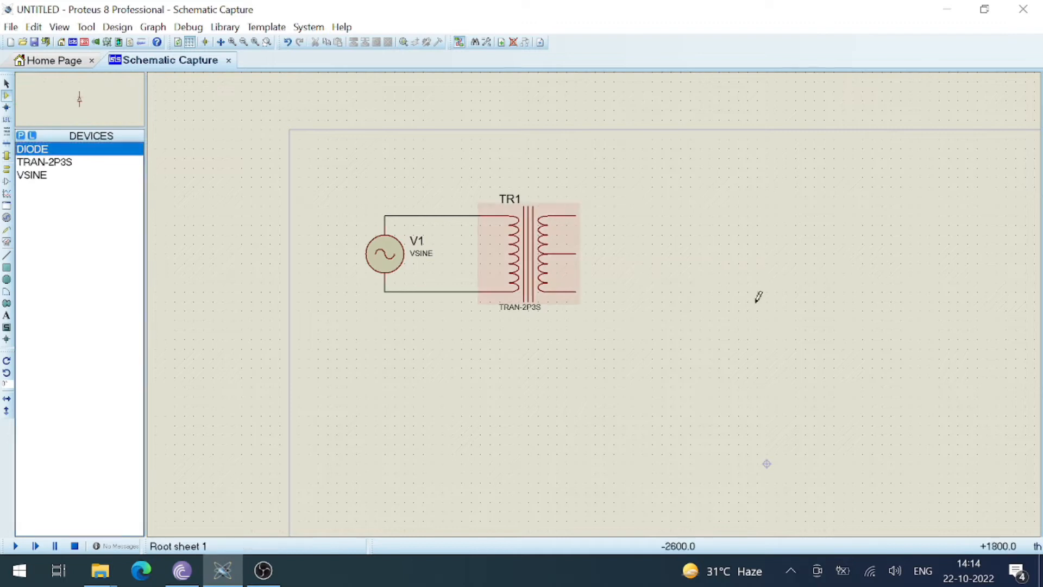
{"action": "left_click", "coordinate": [690, 239]}
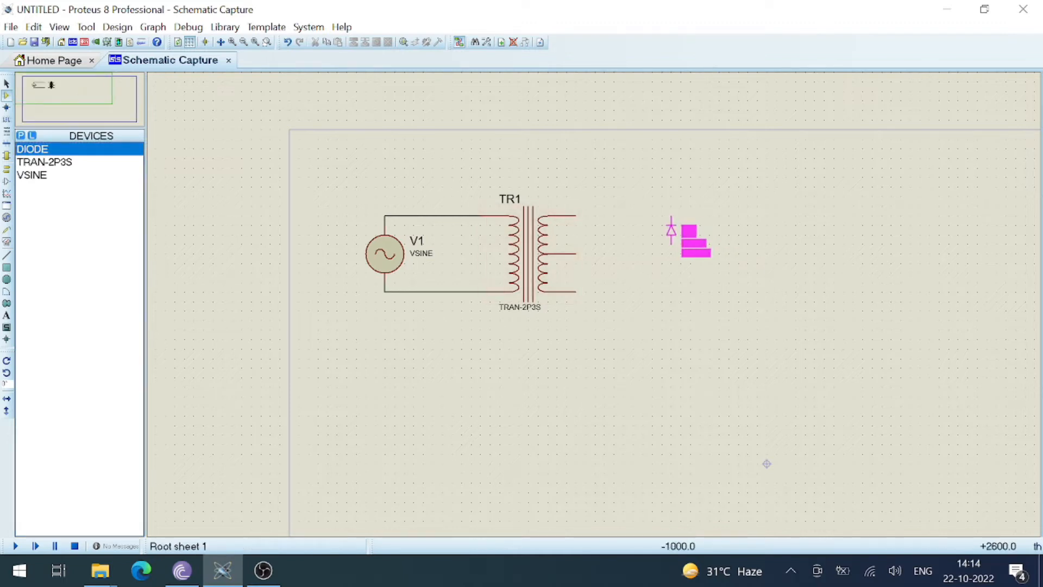
{"action": "left_click", "coordinate": [671, 231]}
{"action": "left_click", "coordinate": [675, 292]}
{"action": "left_click", "coordinate": [675, 292]}
Rotate diode D1 clockwise and move it level with the transformer's upper secondary terminal
{"action": "right_click", "coordinate": [679, 223]}
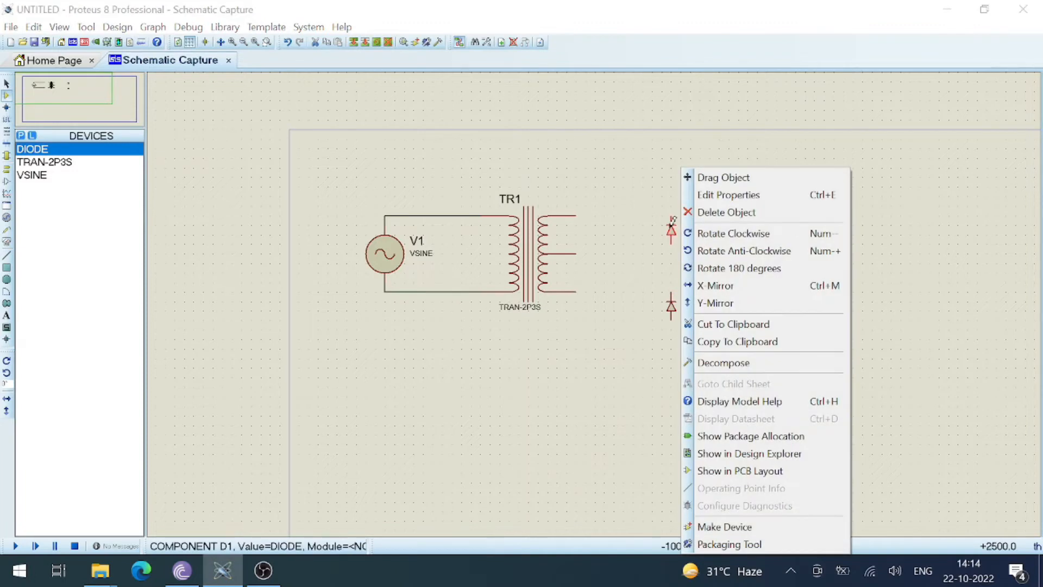
{"action": "left_click", "coordinate": [780, 234]}
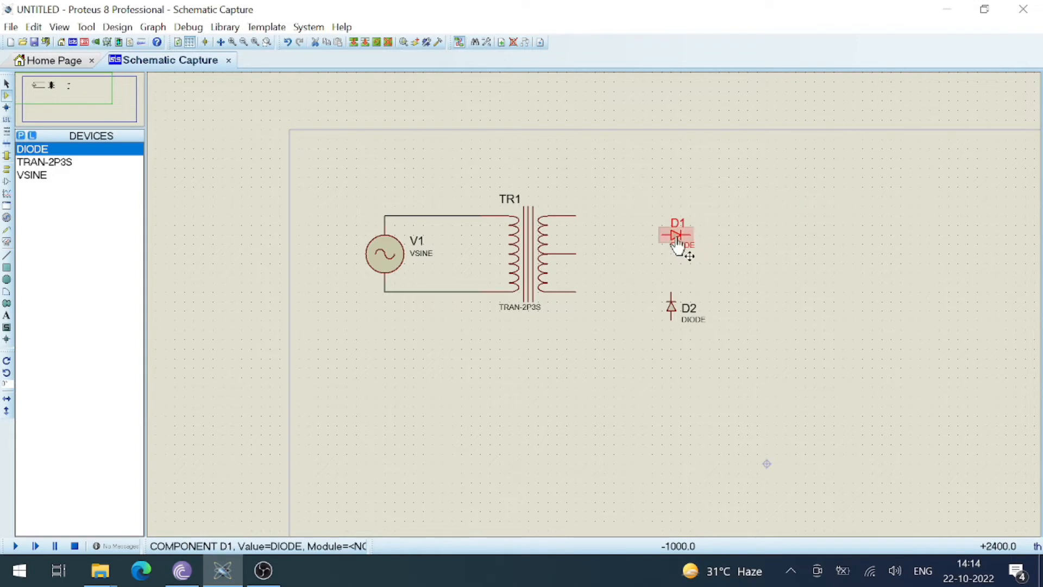
{"action": "left_click_drag", "start_coordinate": [675, 235], "coordinate": [638, 203]}
Rotate diode D2 anti-clockwise and move it level with the transformer's lower secondary terminal, directly below D1
{"action": "right_click", "coordinate": [673, 310]}
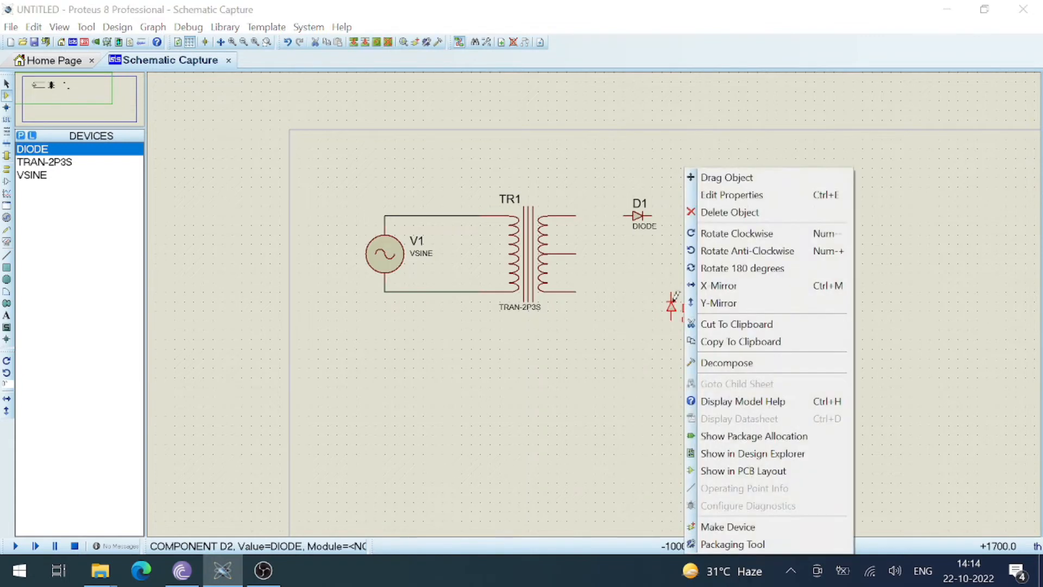
{"action": "left_click", "coordinate": [738, 251]}
{"action": "left_click_drag", "start_coordinate": [667, 316], "coordinate": [638, 297]}
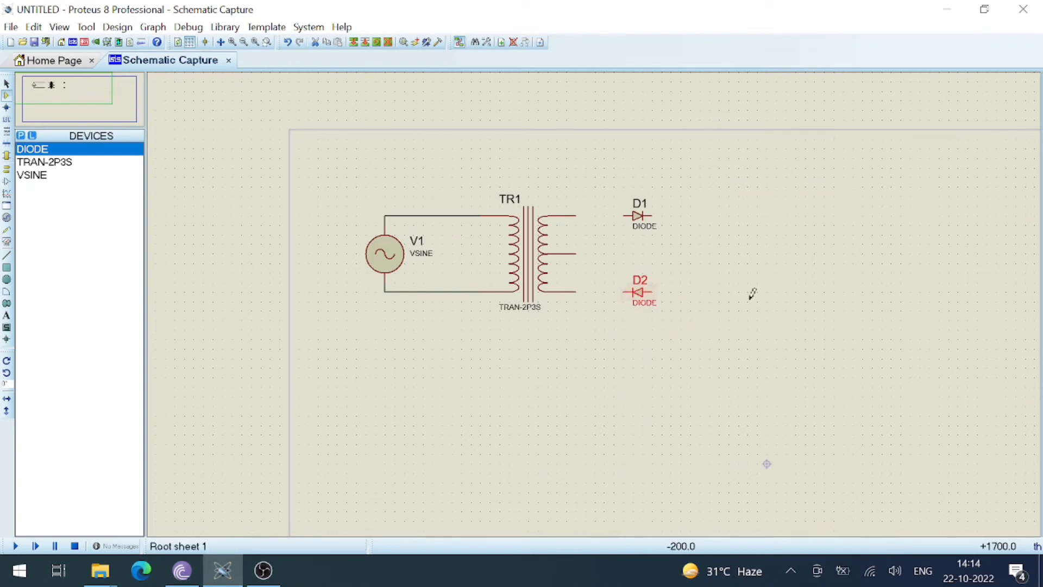
Wire D2 to the transformer's lower secondary terminal and D1 to the upper secondary terminal
{"action": "left_click", "coordinate": [623, 291]}
{"action": "left_click", "coordinate": [577, 291]}
{"action": "left_click", "coordinate": [624, 216]}
{"action": "left_click", "coordinate": [577, 216]}
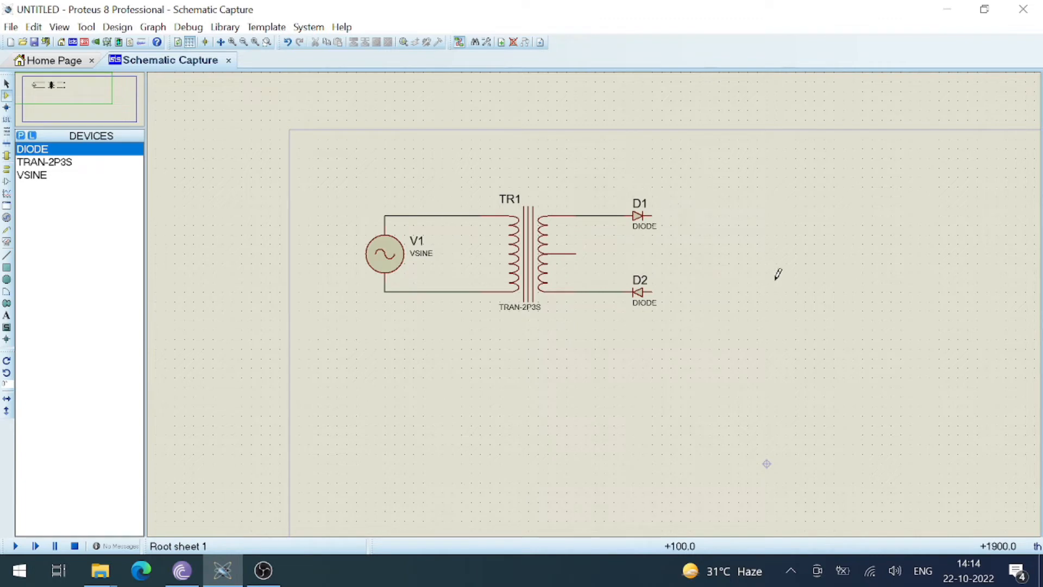
Search the device library for "capacitor" and add the animated CAPACITOR model from the ACTIVE library to the project's devices
{"action": "left_click", "coordinate": [21, 137]}
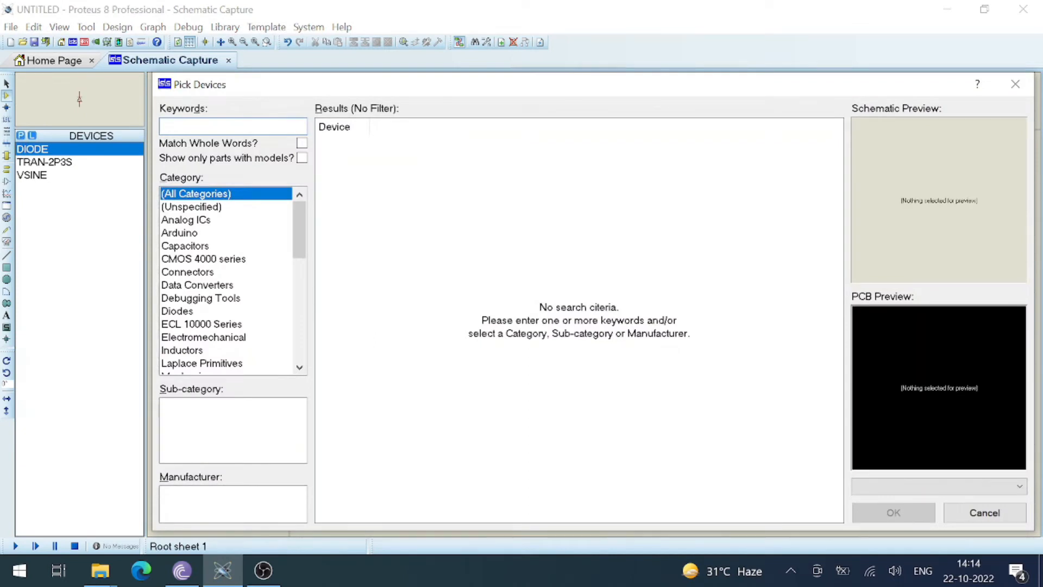
{"action": "type", "text": "capacitor"}
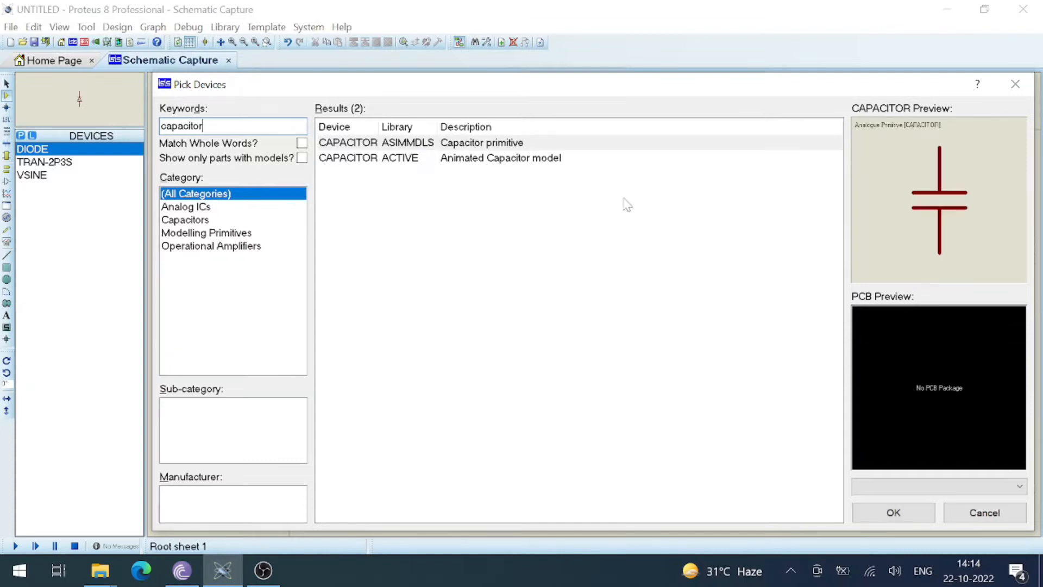
{"action": "left_click", "coordinate": [490, 143]}
{"action": "left_click", "coordinate": [487, 158]}
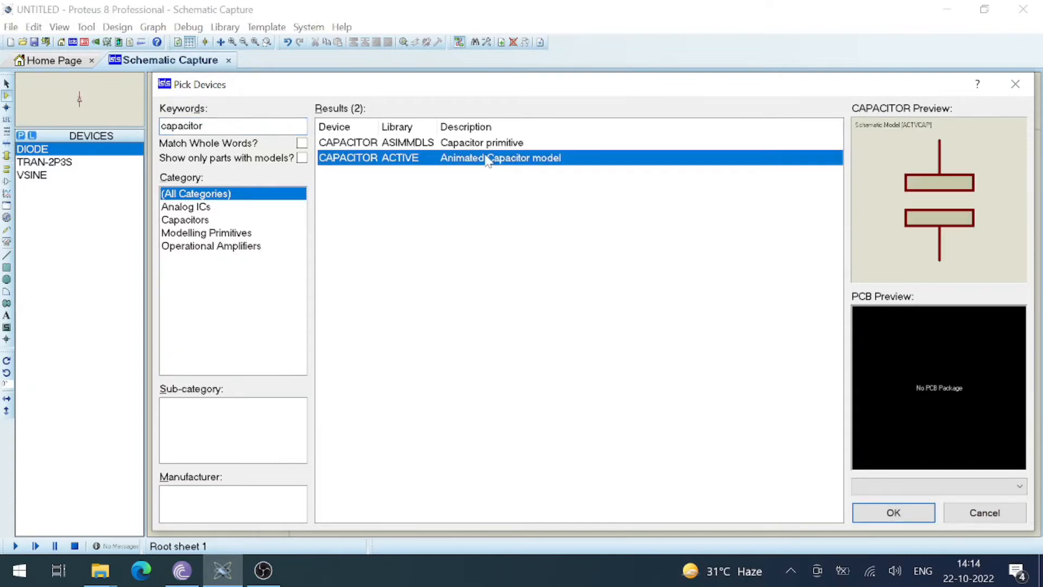
{"action": "double_click", "coordinate": [411, 159]}
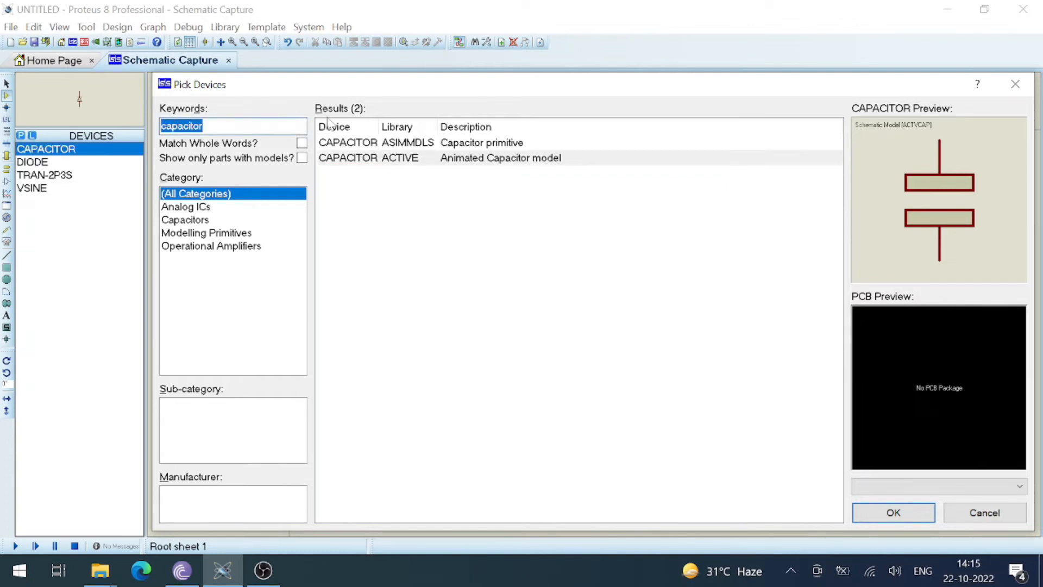
Search for "cap" and add the generic non-electrolytic CAP to the project's devices
{"action": "type", "text": "cap"}
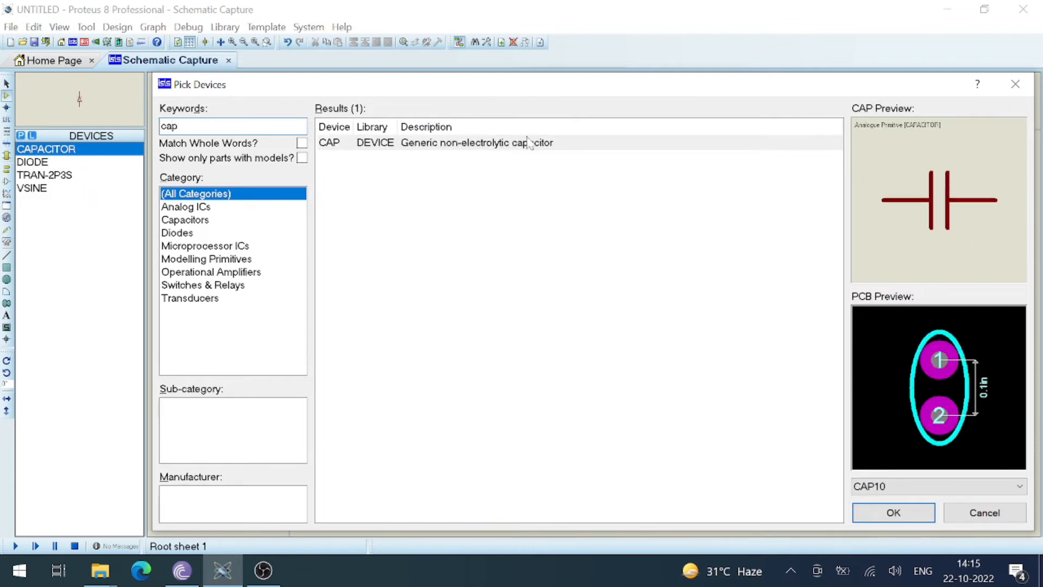
{"action": "left_click", "coordinate": [470, 144]}
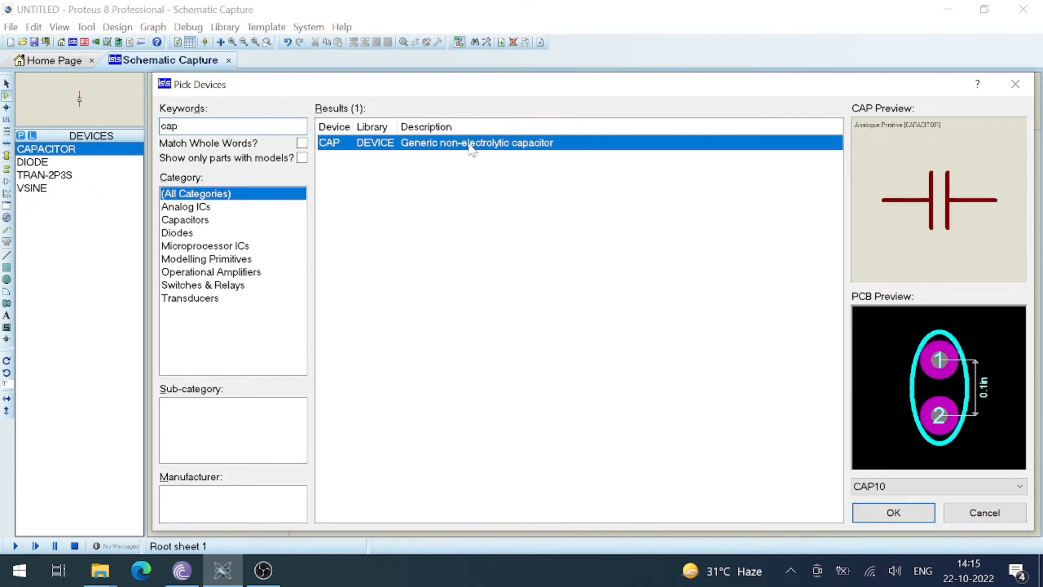
{"action": "double_click", "coordinate": [534, 148]}
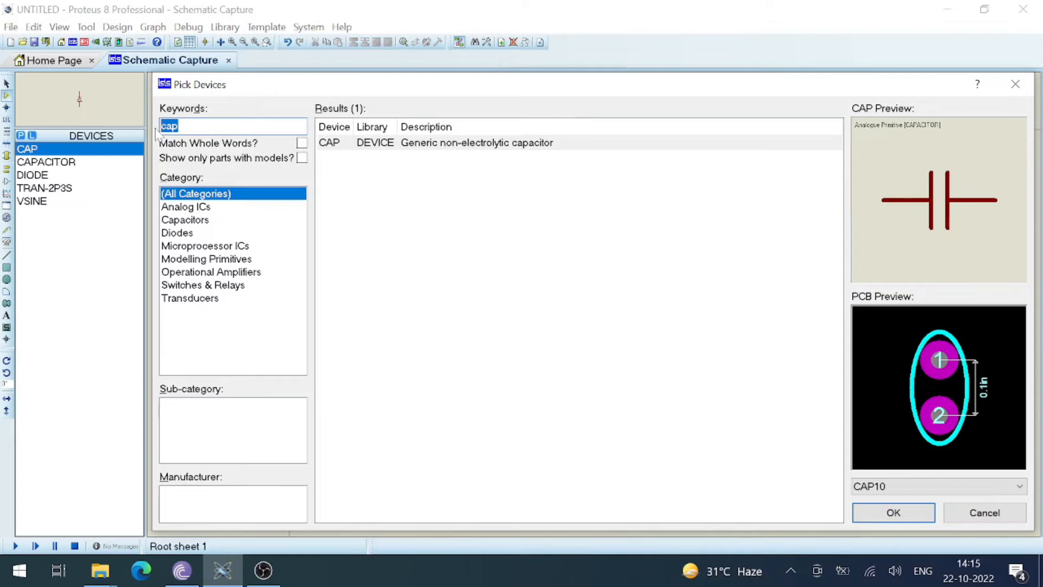
Search for the 7809 regulator and add the 9V positive 7809 from the ANALOG library to the devices
{"action": "type", "text": "lm7809"}
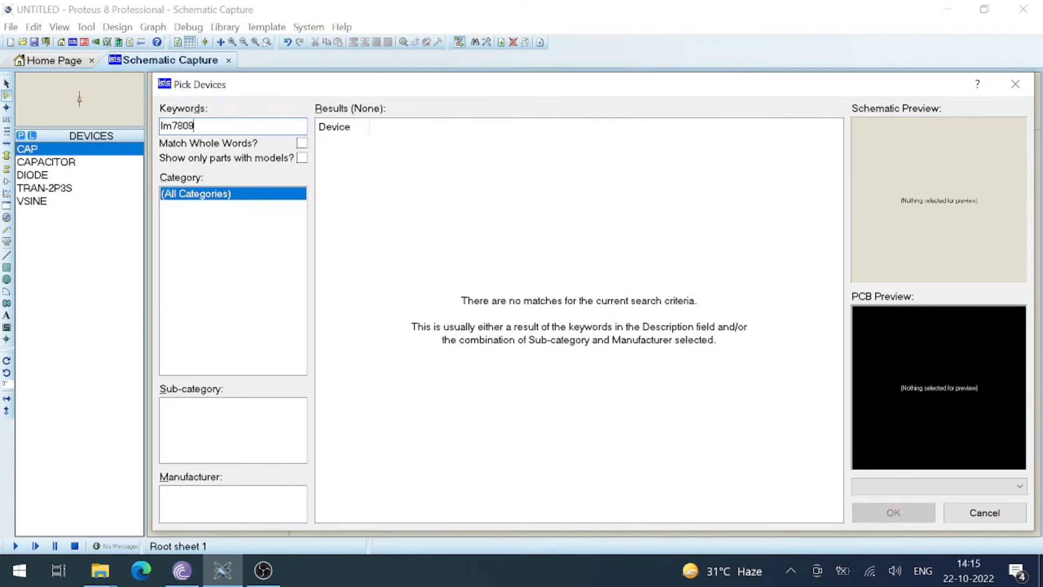
{"action": "left_click_drag", "start_coordinate": [172, 126], "coordinate": [160, 126]}
{"action": "key", "text": "BackSpace"}
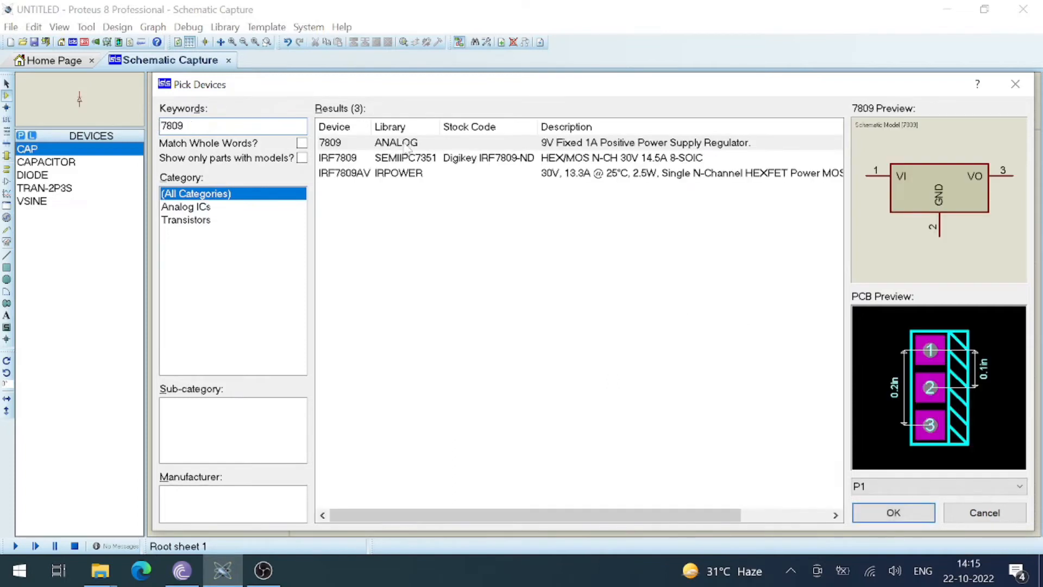
{"action": "left_click", "coordinate": [406, 145]}
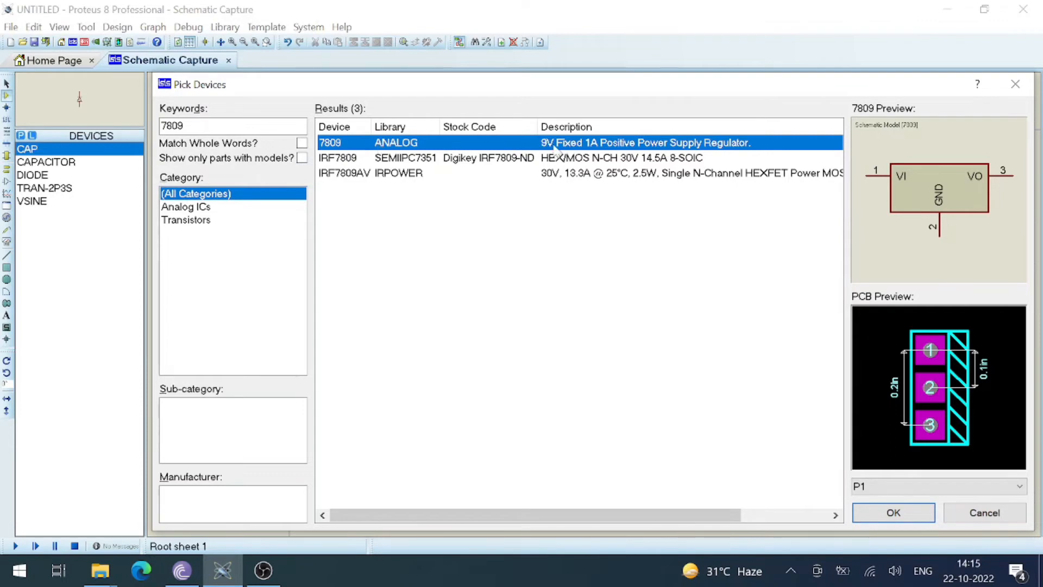
{"action": "double_click", "coordinate": [359, 145]}
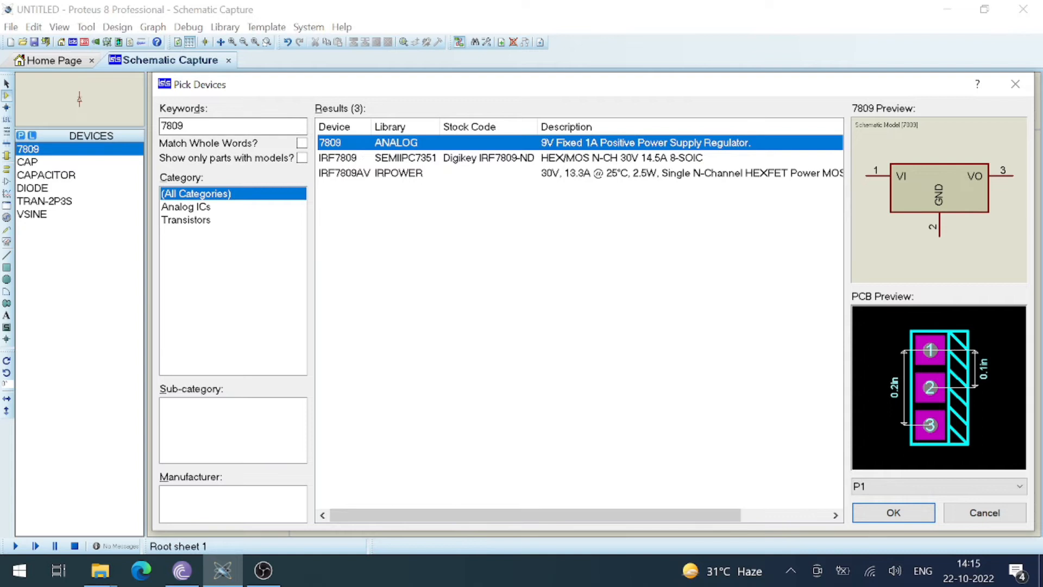
Change the search to 7909, add the 9V negative regulator to the devices, and close the device picker
{"action": "left_click", "coordinate": [173, 126]}
{"action": "type", "text": "9"}
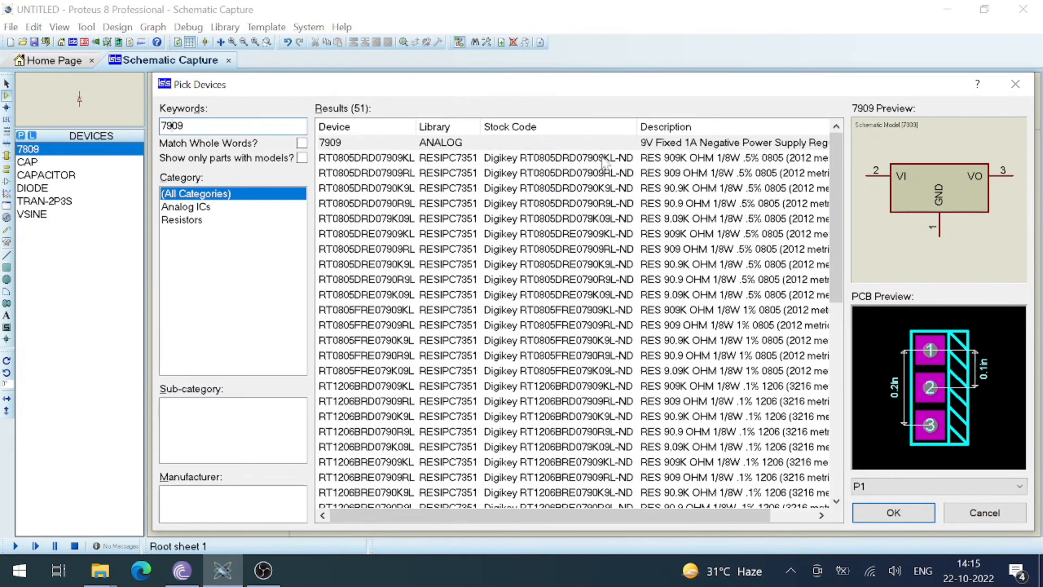
{"action": "double_click", "coordinate": [449, 144]}
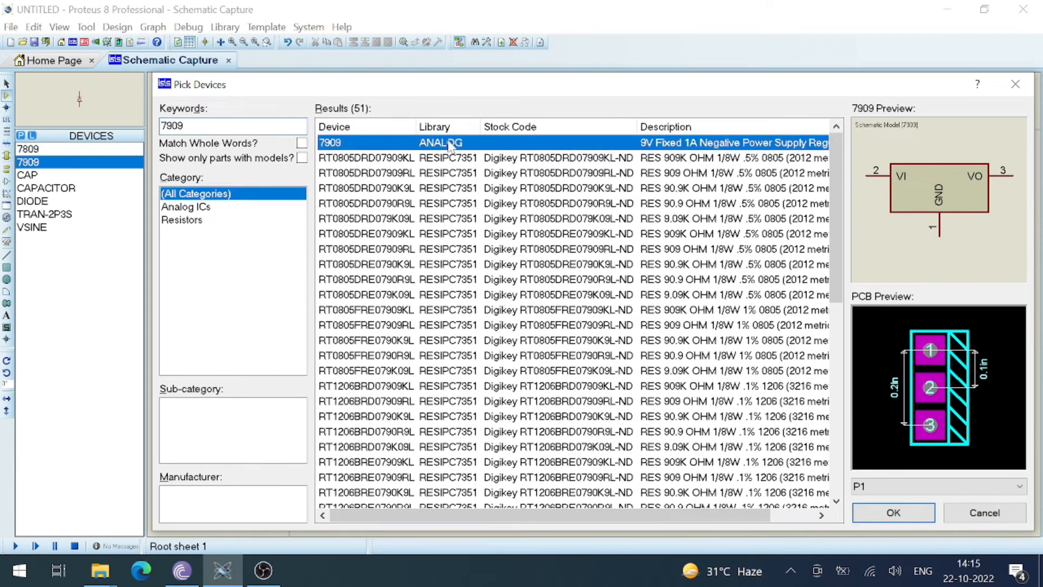
{"action": "left_click", "coordinate": [984, 513]}
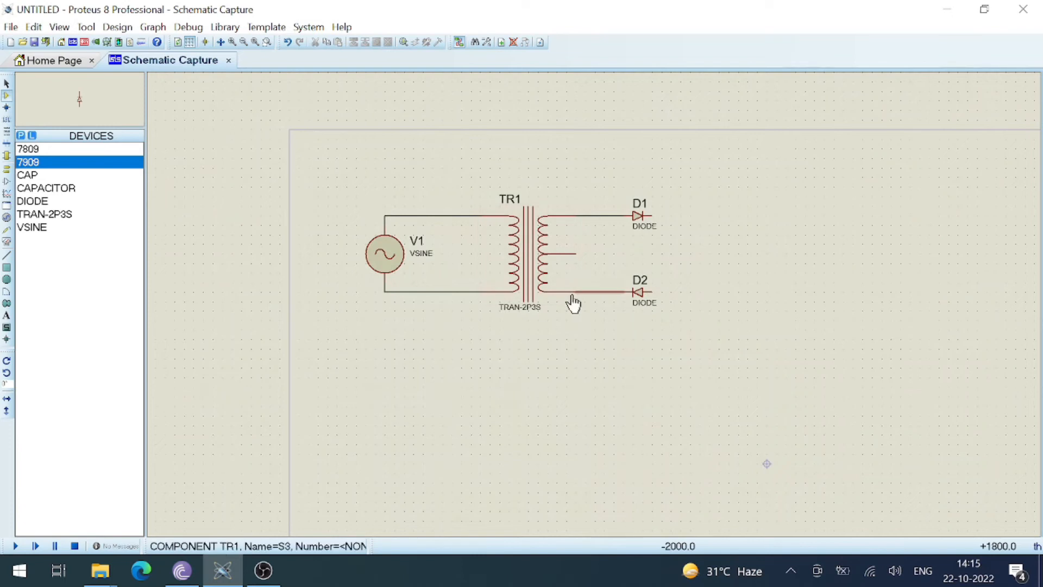
Place a CAPACITOR beyond D1 and wire its upper terminal to D1's free end with a raised wire
{"action": "left_click", "coordinate": [40, 189]}
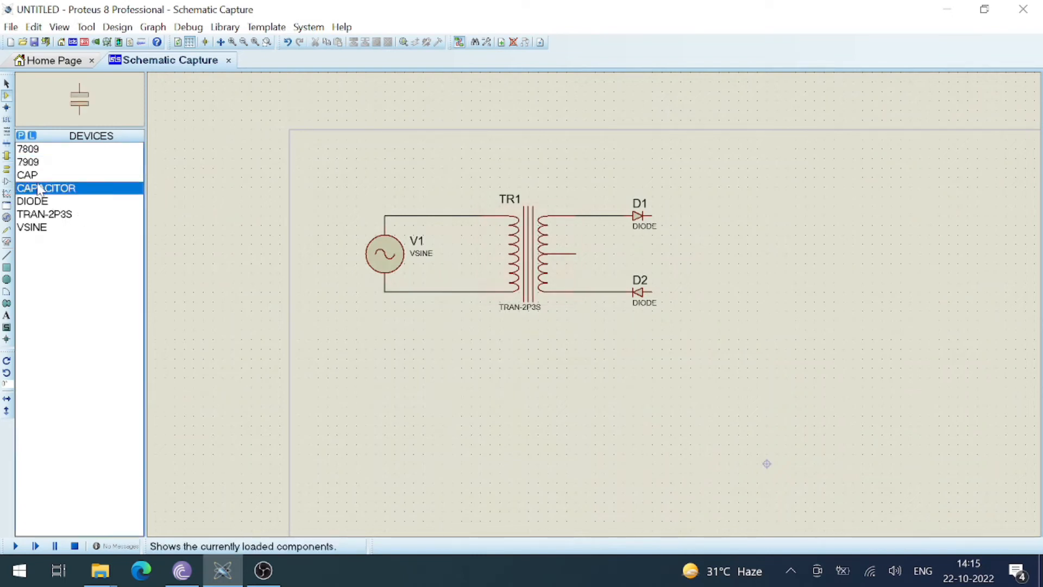
{"action": "left_click", "coordinate": [724, 220]}
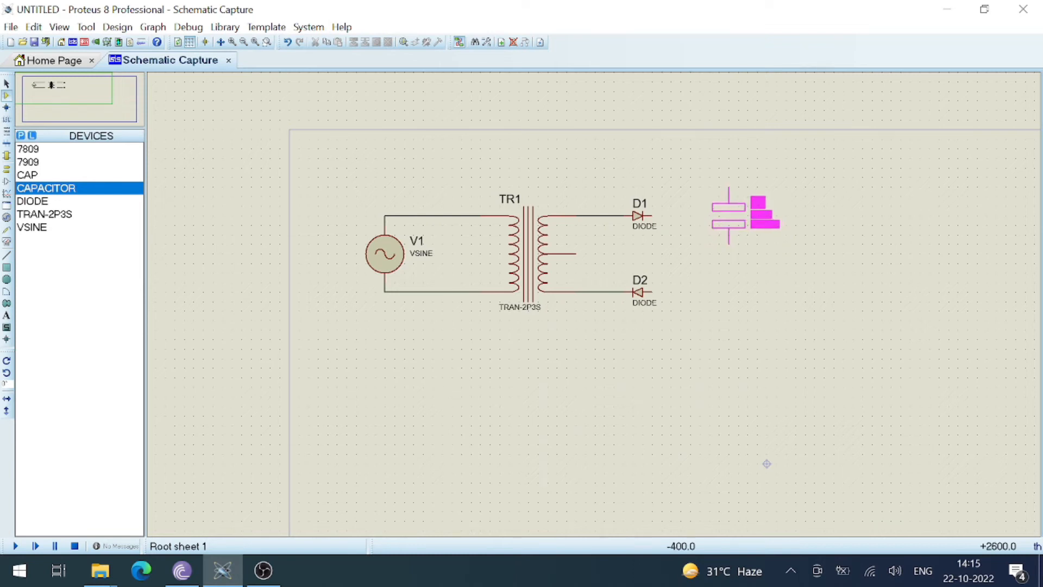
{"action": "left_click", "coordinate": [736, 213]}
{"action": "left_click", "coordinate": [728, 187]}
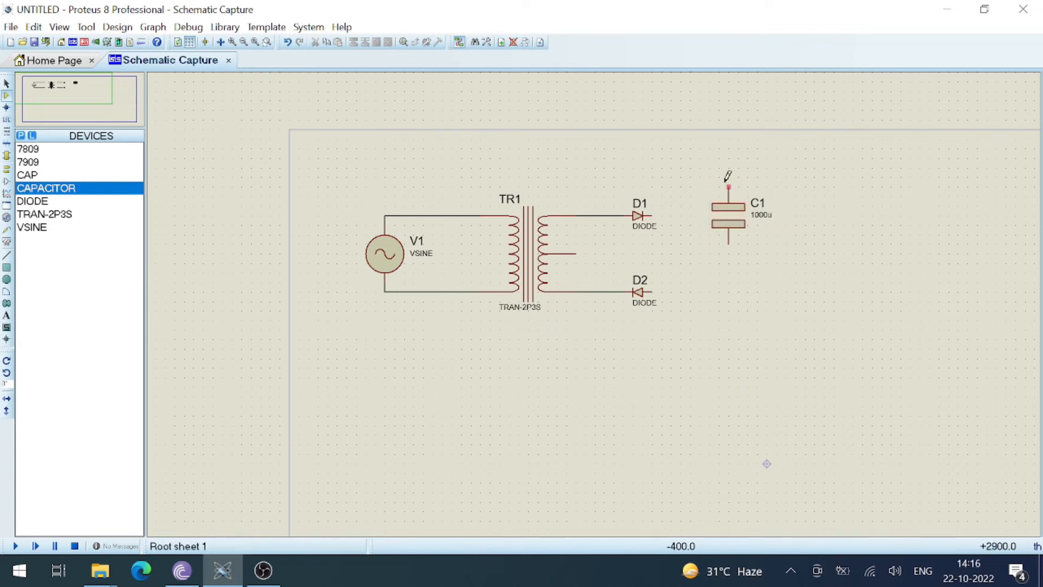
{"action": "left_click", "coordinate": [672, 177]}
{"action": "left_click", "coordinate": [653, 216]}
Place a second CAPACITOR directly below C1 and rotate it 180 degrees
{"action": "left_click", "coordinate": [729, 330]}
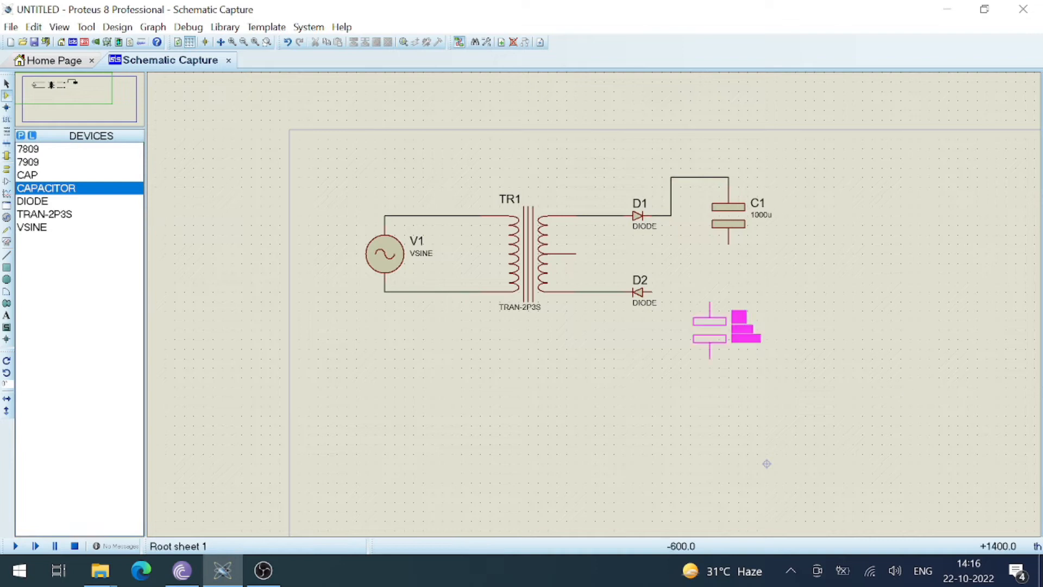
{"action": "left_click", "coordinate": [730, 332]}
{"action": "right_click", "coordinate": [736, 336]}
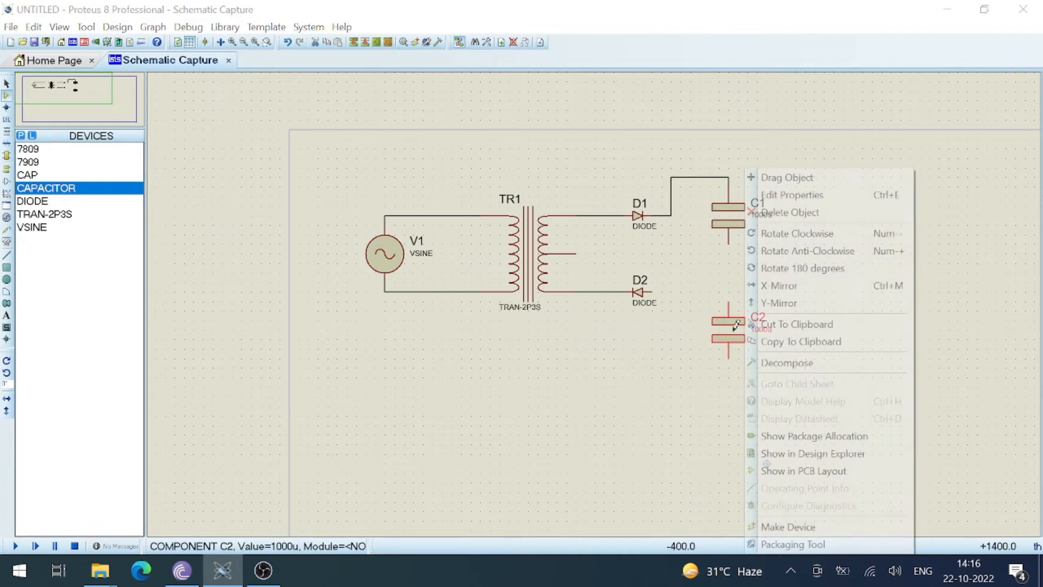
{"action": "left_click", "coordinate": [792, 272]}
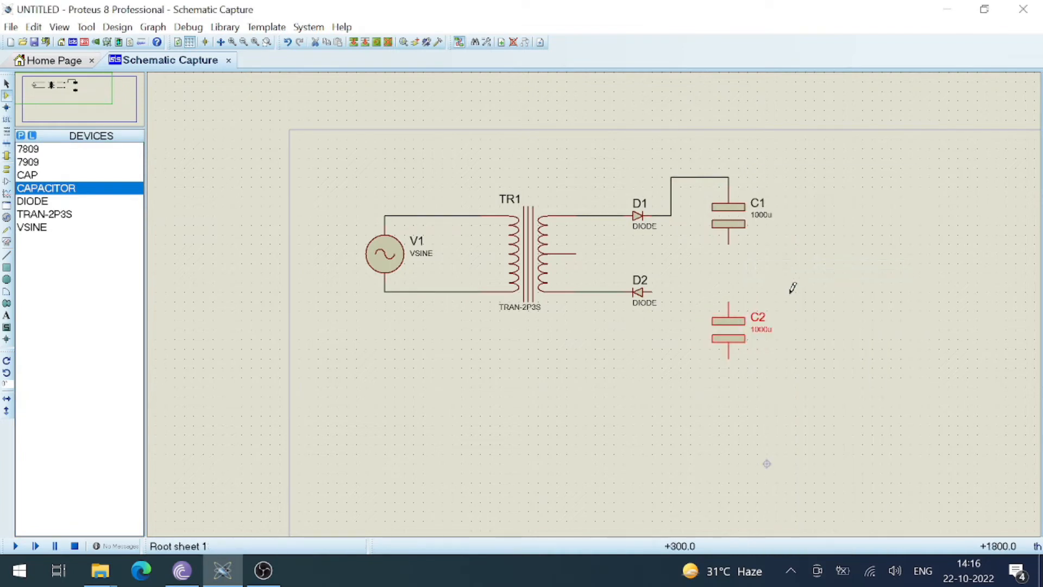
{"action": "left_click", "coordinate": [786, 280]}
Try wiring the second capacitor's upper terminal to D2's free end, and remove that wire
{"action": "left_click", "coordinate": [728, 302]}
{"action": "left_click", "coordinate": [653, 291]}
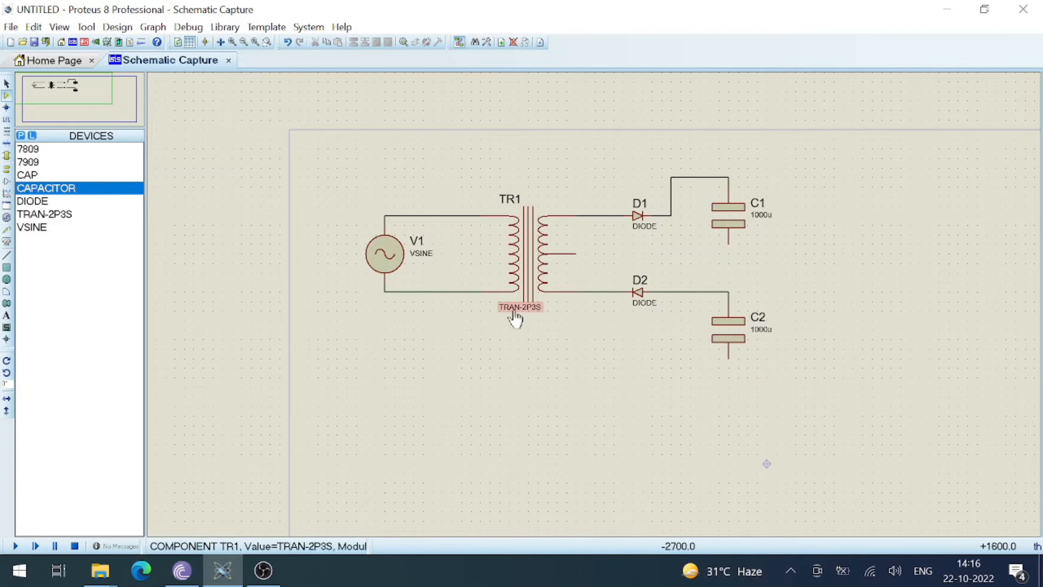
{"action": "right_click", "coordinate": [683, 291]}
Move C2 up closer beneath C1 and wire its lower terminal to D2's free end with a lowered wire
{"action": "left_click", "coordinate": [733, 333]}
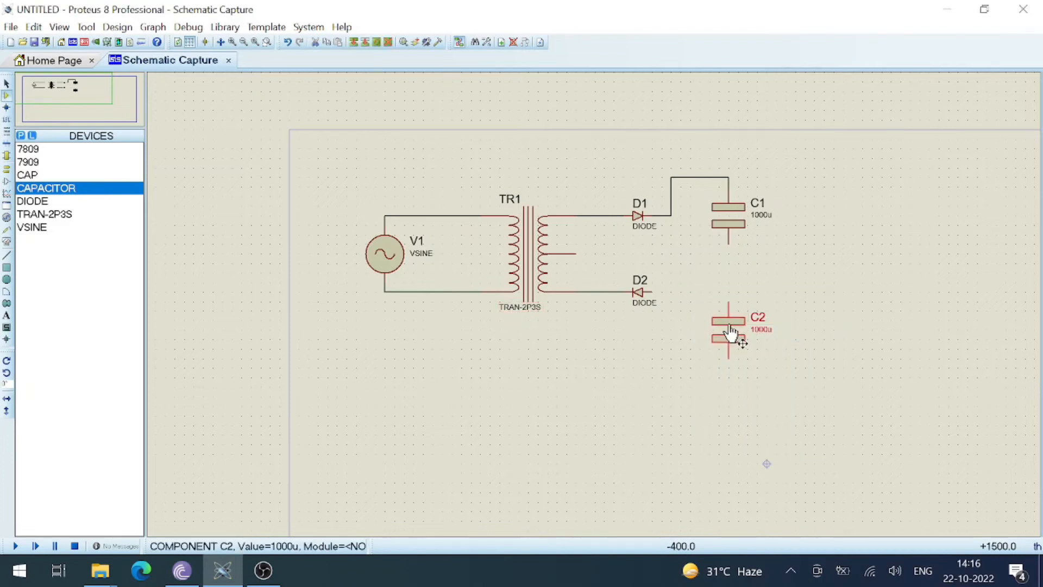
{"action": "left_click_drag", "start_coordinate": [732, 333], "coordinate": [733, 295]}
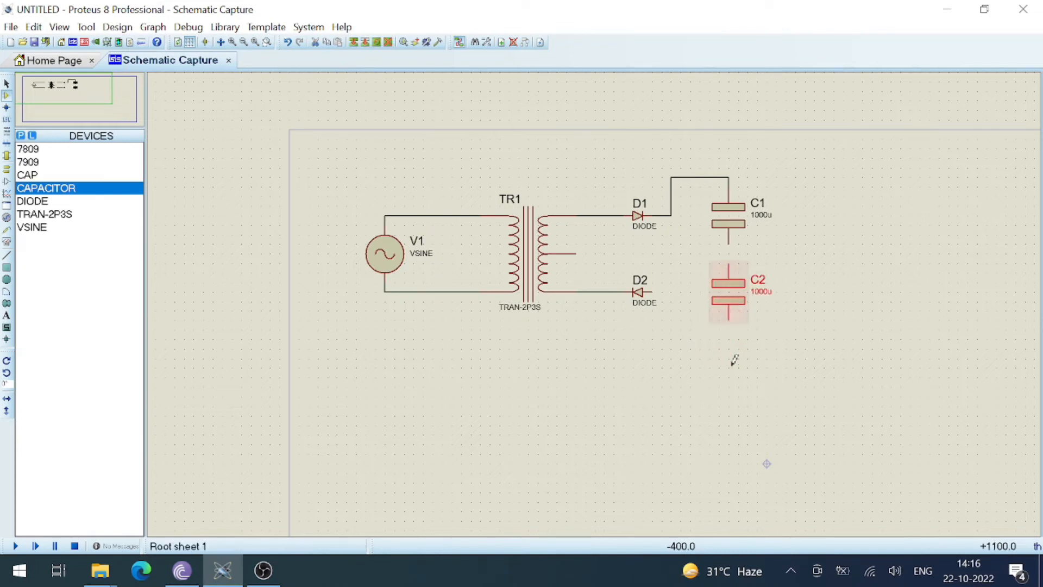
{"action": "left_click", "coordinate": [653, 291]}
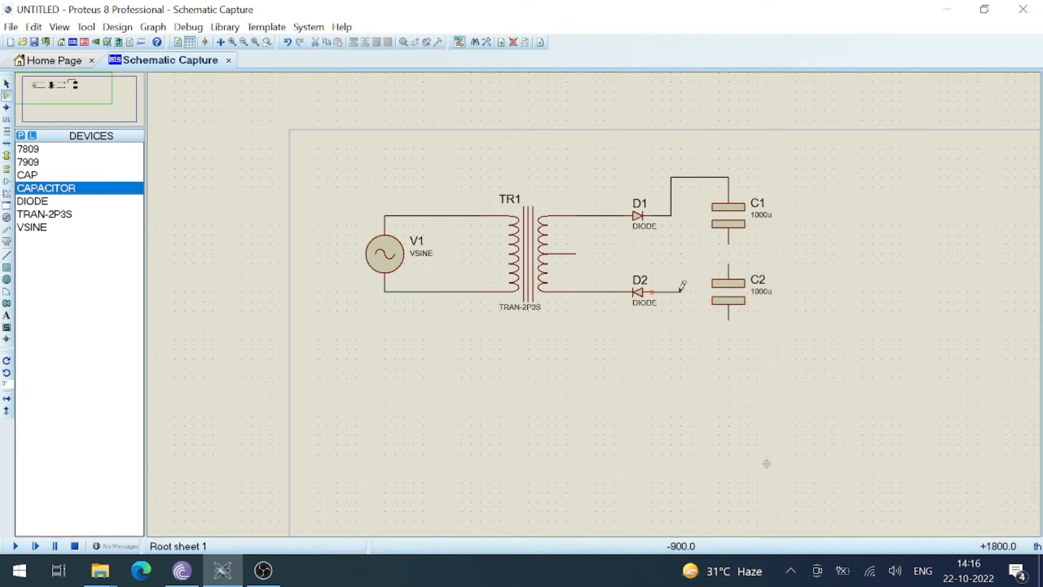
{"action": "left_click", "coordinate": [730, 329]}
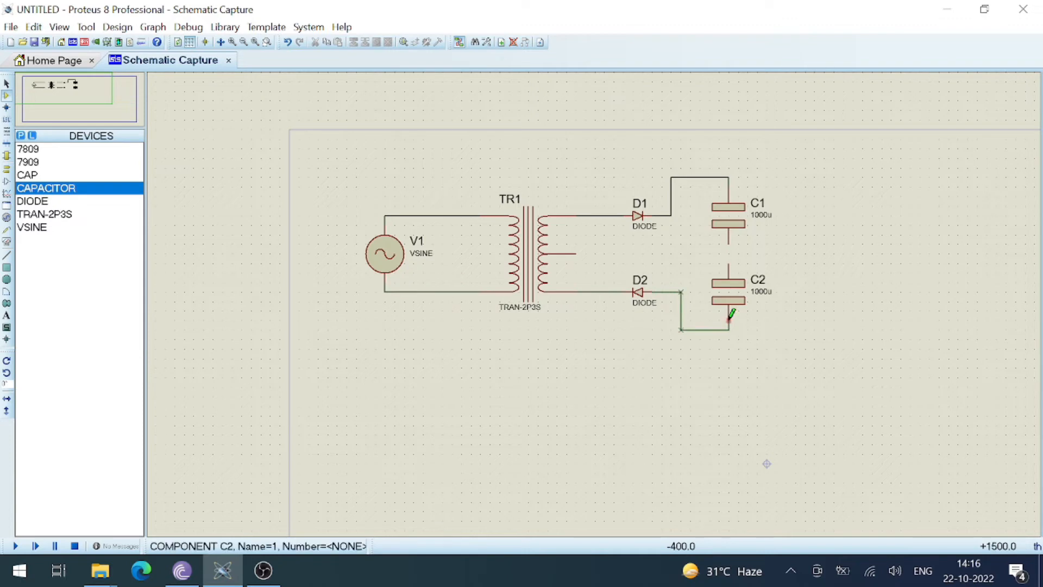
Wire TR1's centre tap to the midpoint between C1 and C2, and connect a GROUND terminal to that node
{"action": "left_click", "coordinate": [576, 253]}
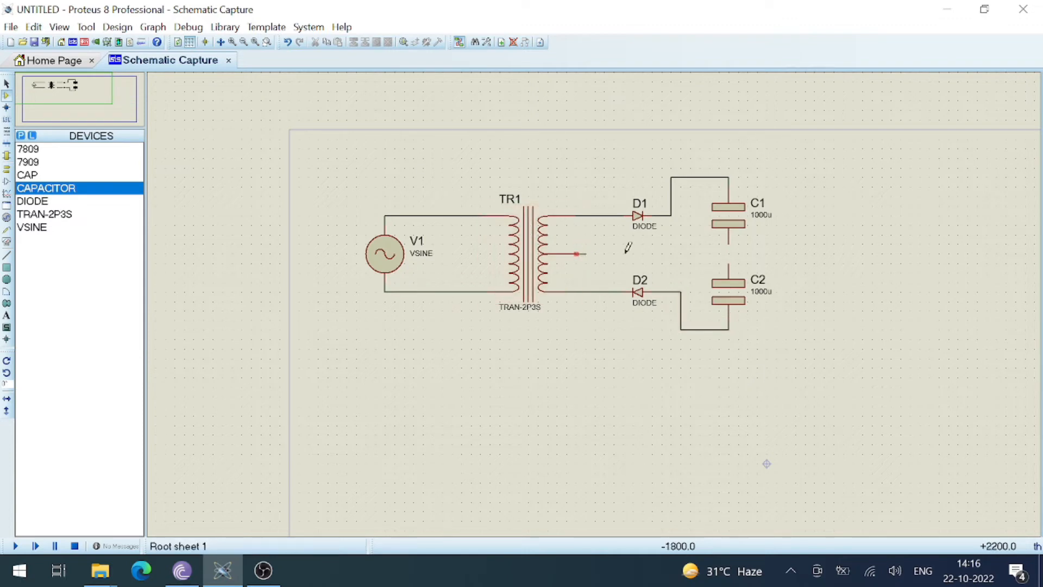
{"action": "left_click", "coordinate": [729, 252]}
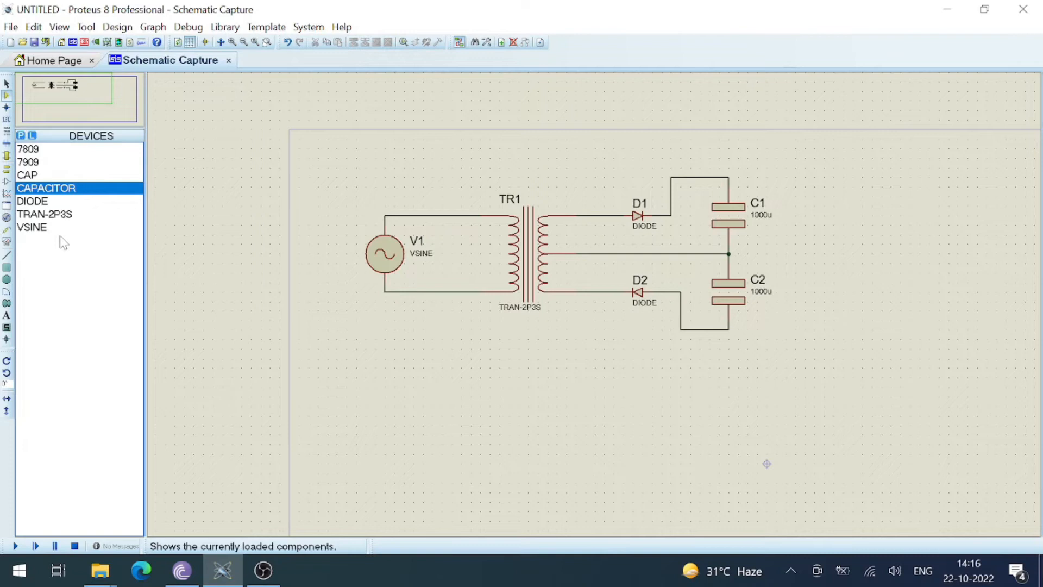
{"action": "left_click", "coordinate": [6, 169]}
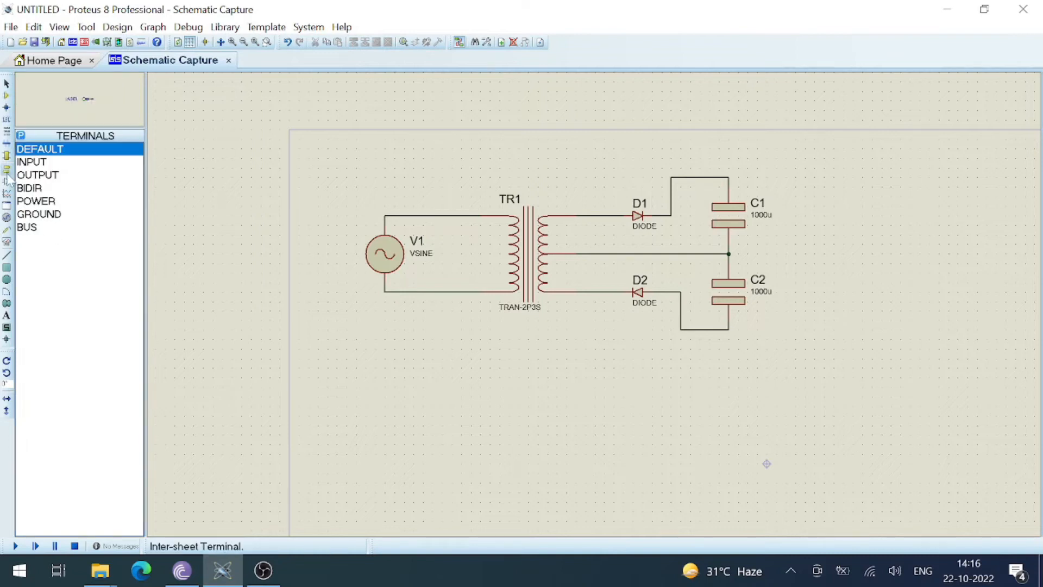
{"action": "left_click", "coordinate": [50, 217]}
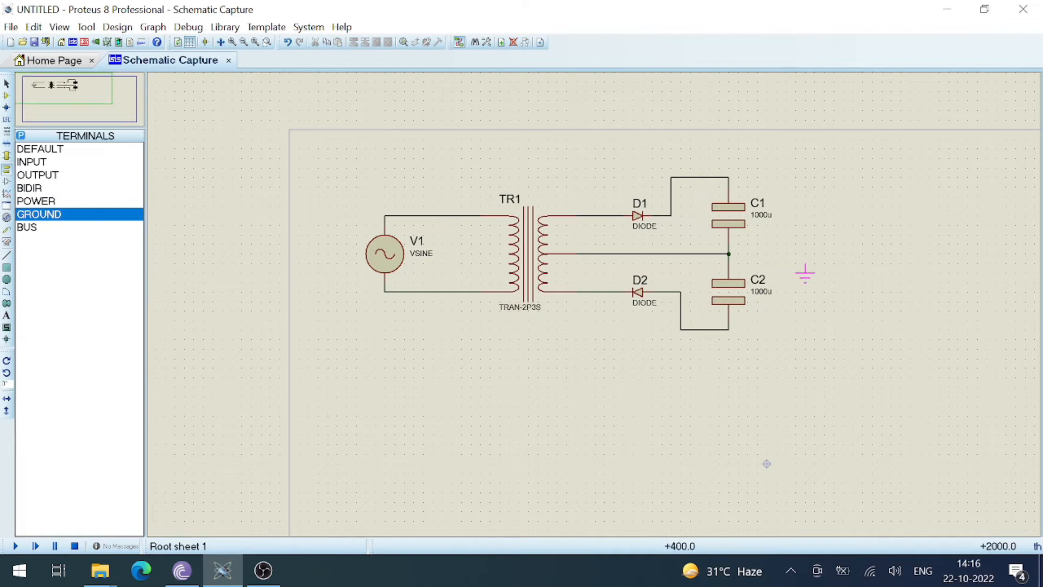
{"action": "left_click", "coordinate": [805, 260]}
{"action": "left_click", "coordinate": [805, 254]}
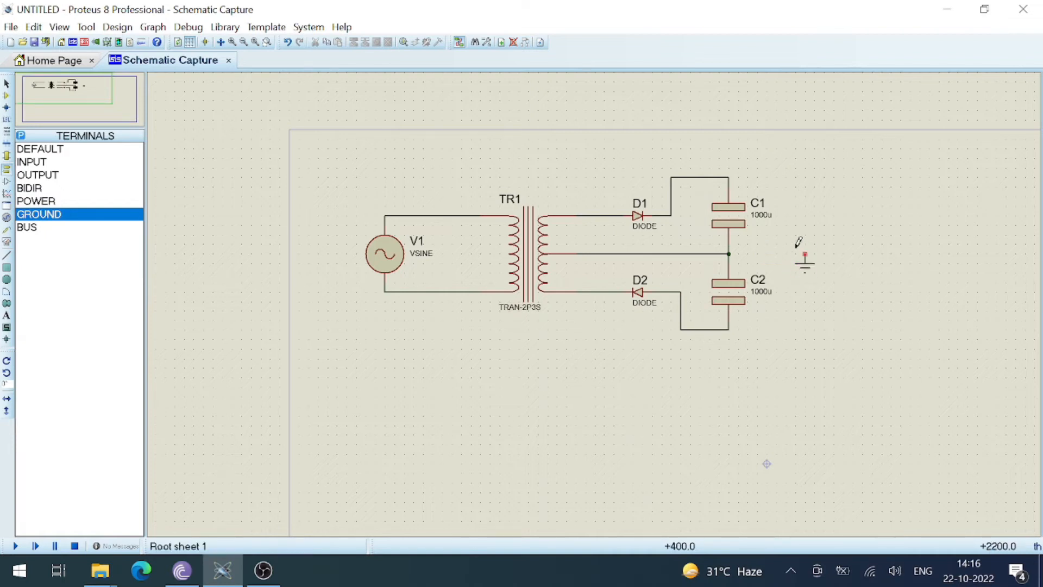
{"action": "left_click", "coordinate": [730, 253]}
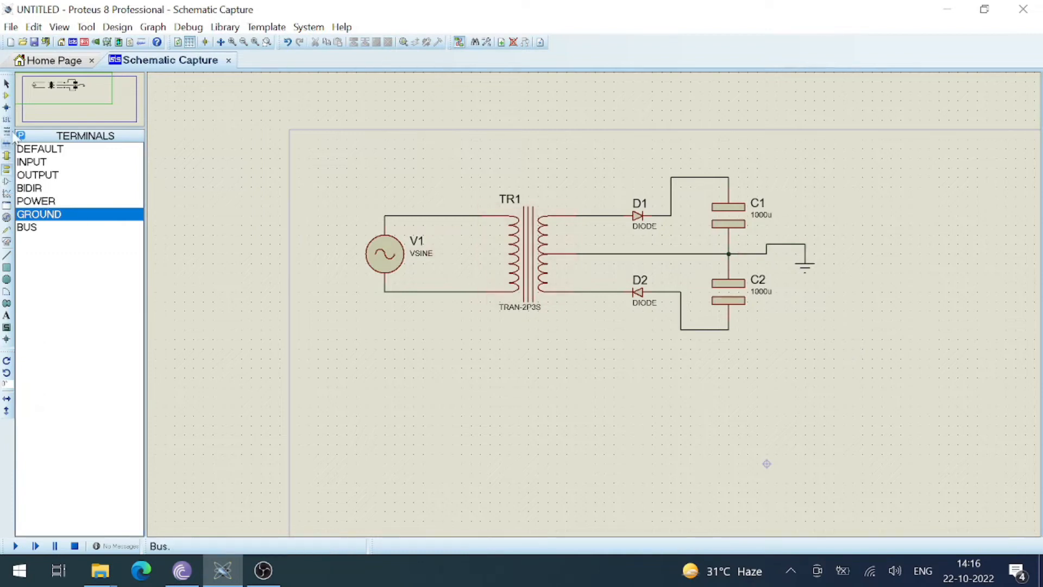
Extend open-ended wires from C1's upper node and C2's lower node to a point beyond the ground symbol
{"action": "left_click", "coordinate": [6, 96]}
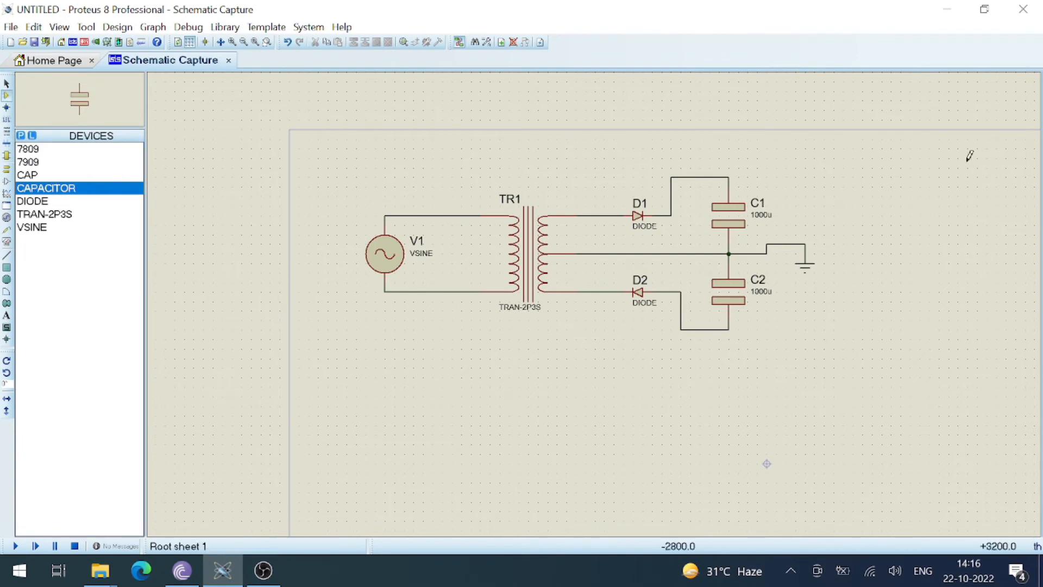
{"action": "left_click", "coordinate": [728, 177]}
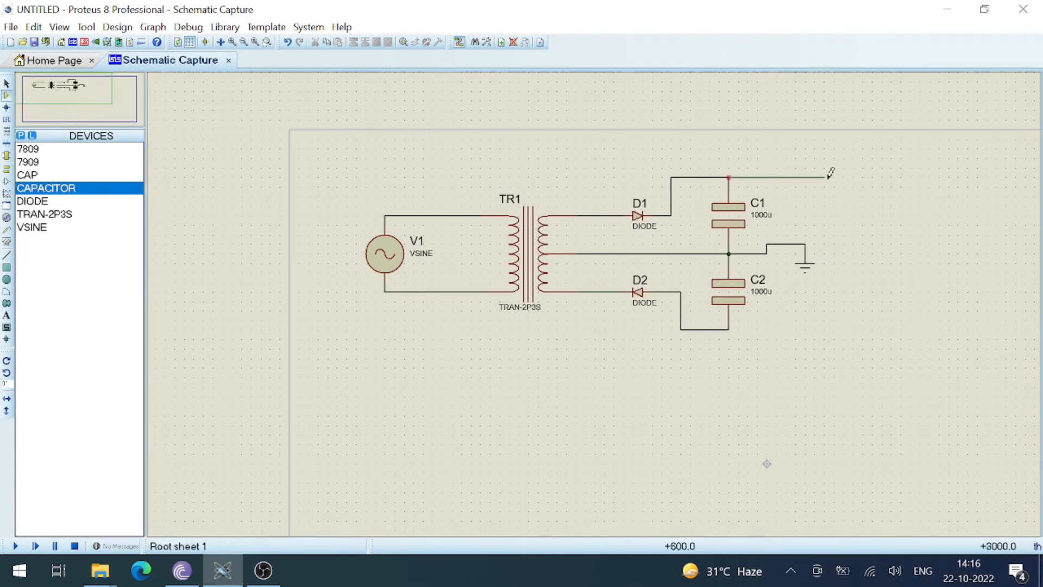
{"action": "double_click", "coordinate": [872, 177]}
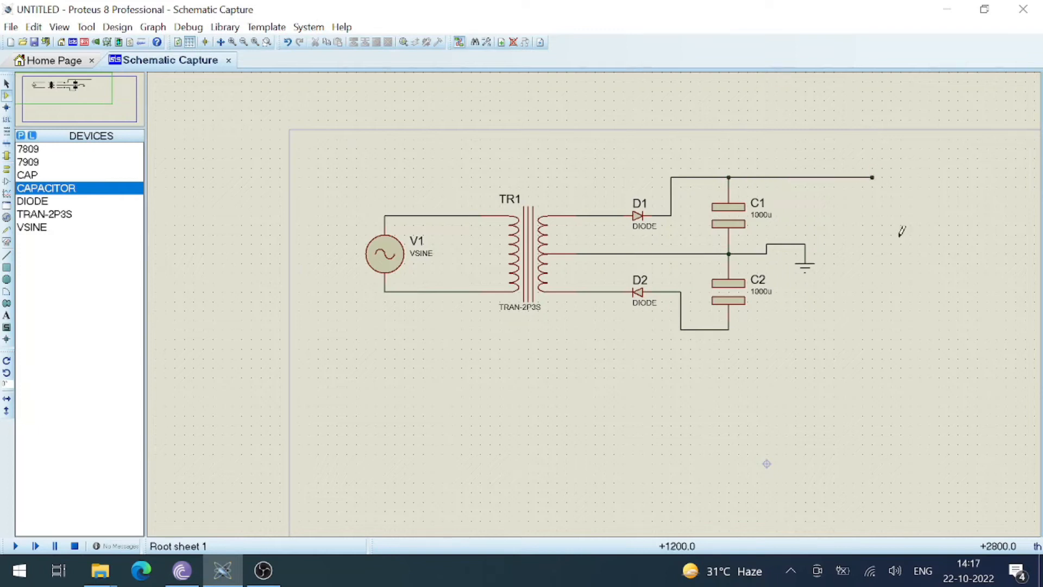
{"action": "left_click", "coordinate": [729, 327]}
{"action": "double_click", "coordinate": [871, 328]}
Place a DC VOLTMETER beyond the upper rail and wire its positive terminal to the rail and its negative terminal to ground
{"action": "left_click", "coordinate": [6, 242]}
{"action": "left_click", "coordinate": [57, 255]}
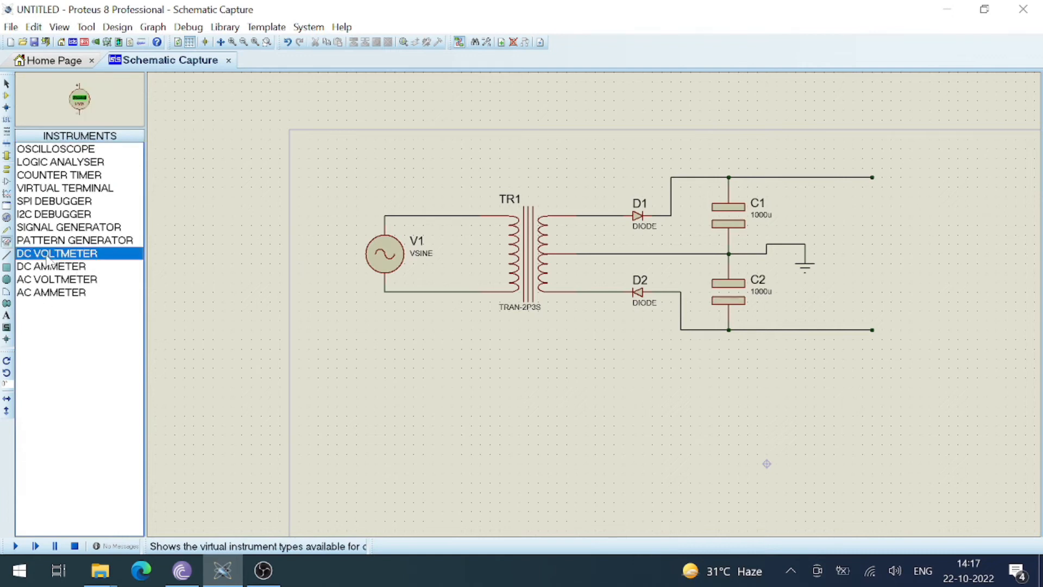
{"action": "left_click", "coordinate": [877, 215]}
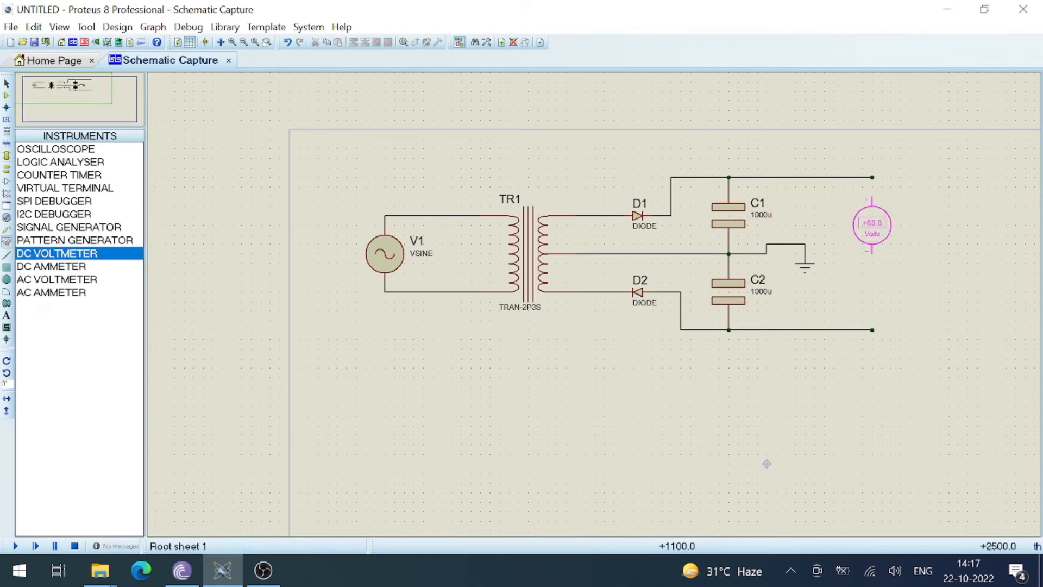
{"action": "left_click", "coordinate": [914, 202]}
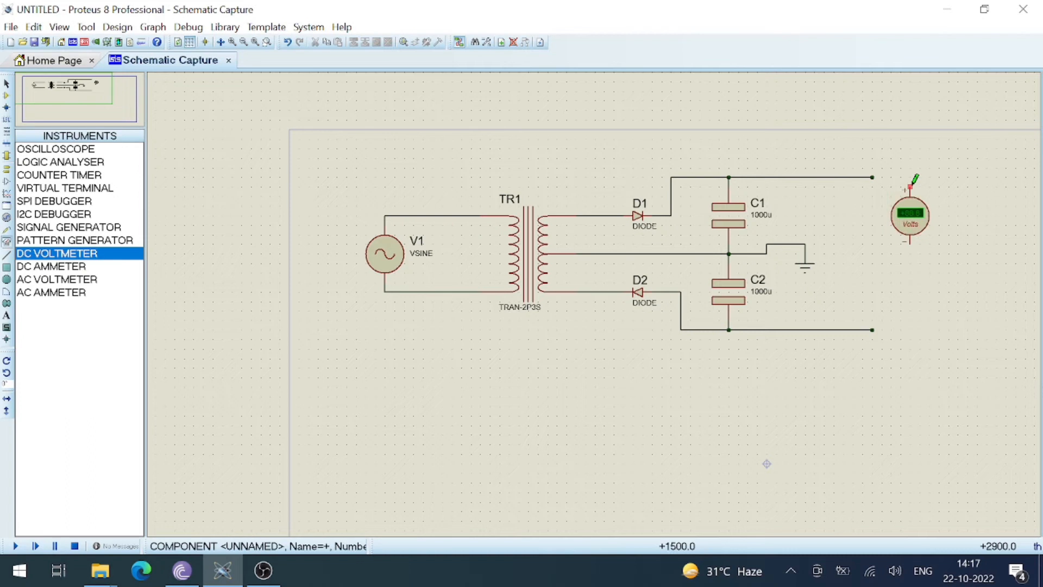
{"action": "left_click", "coordinate": [910, 186]}
{"action": "left_click", "coordinate": [872, 177]}
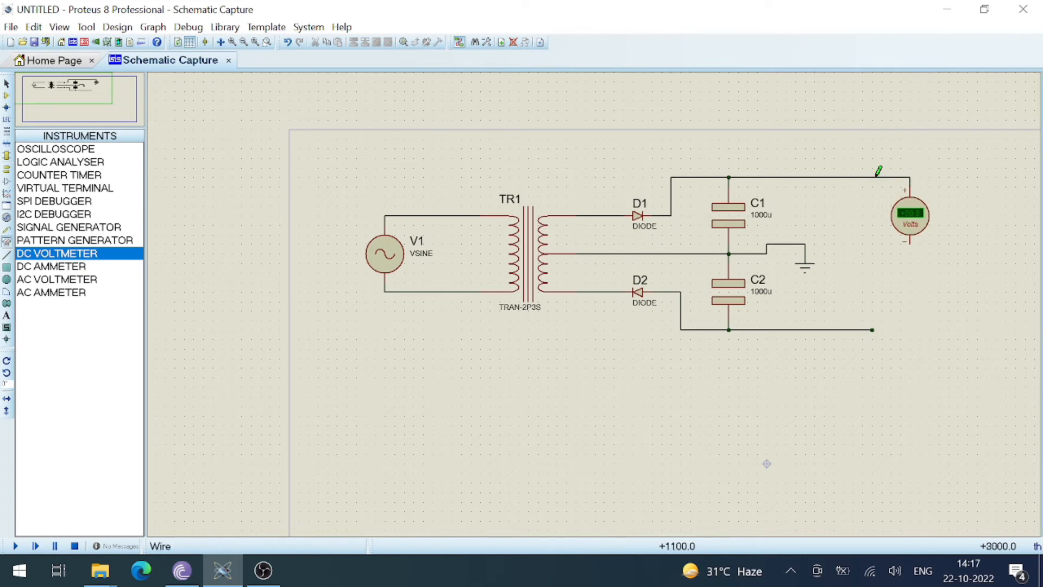
{"action": "left_click", "coordinate": [911, 243]}
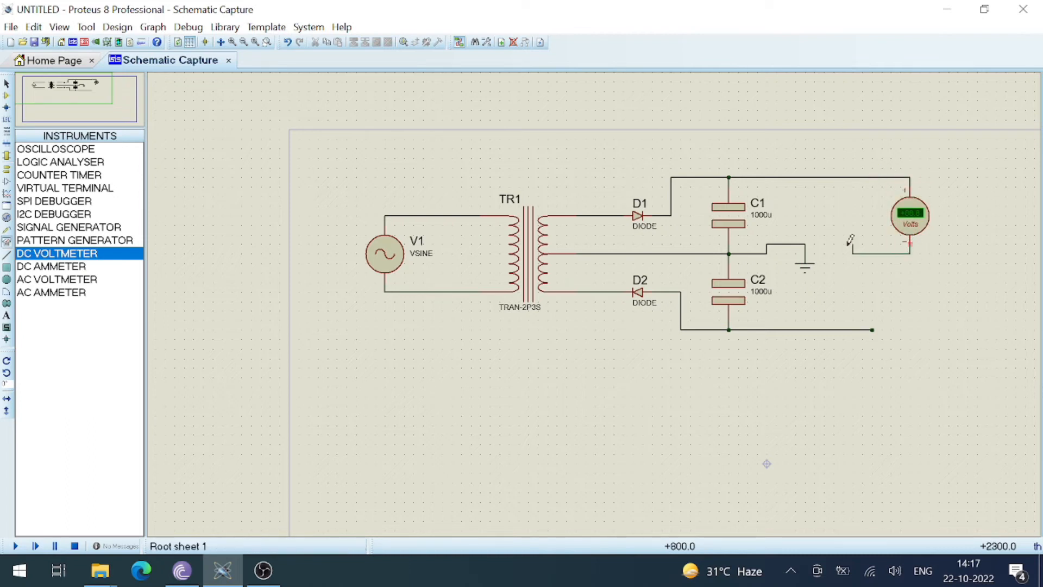
{"action": "left_click", "coordinate": [805, 244]}
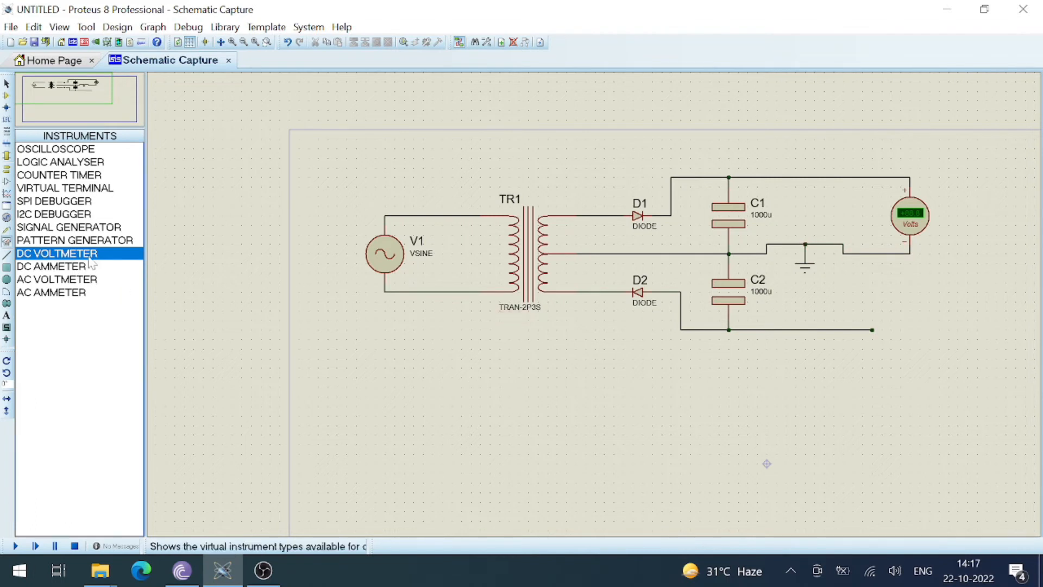
Place a second DC VOLTMETER below the first, rotate it 180 degrees, and wire its negative terminal to ground and positive terminal to the lower rail
{"action": "left_click", "coordinate": [917, 307]}
{"action": "left_click", "coordinate": [919, 310]}
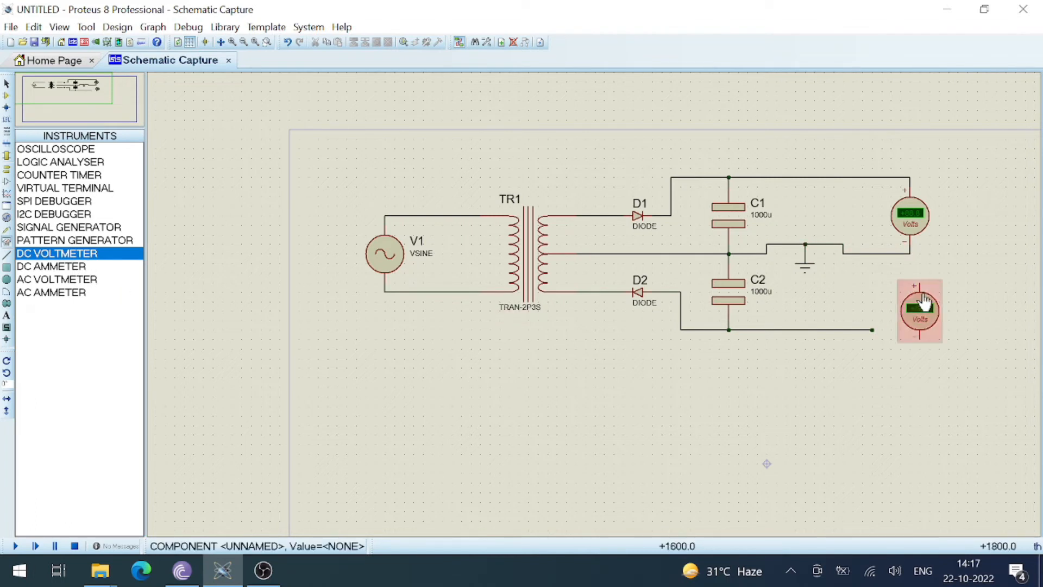
{"action": "right_click", "coordinate": [918, 309]}
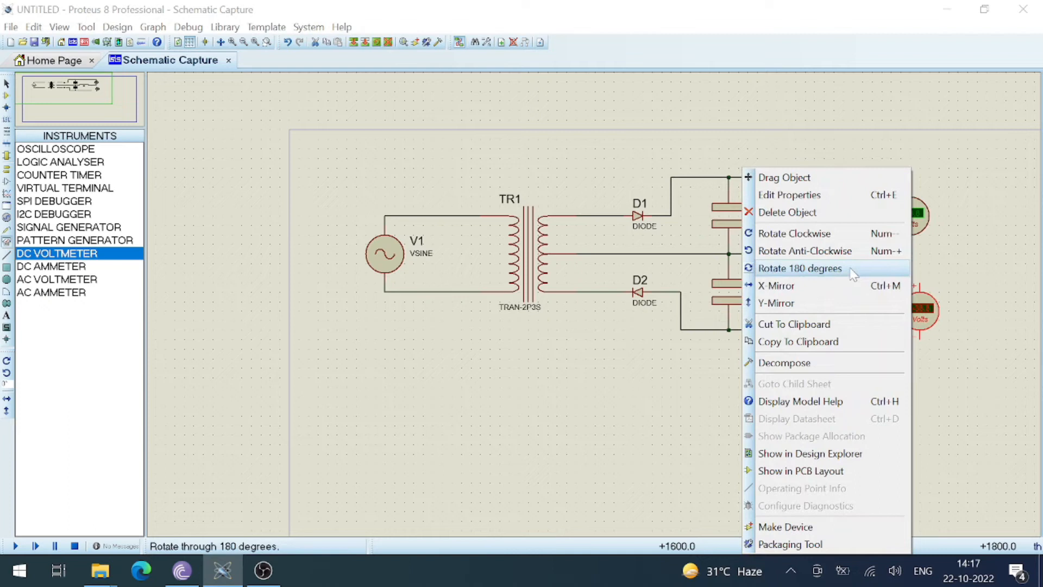
{"action": "left_click", "coordinate": [853, 270]}
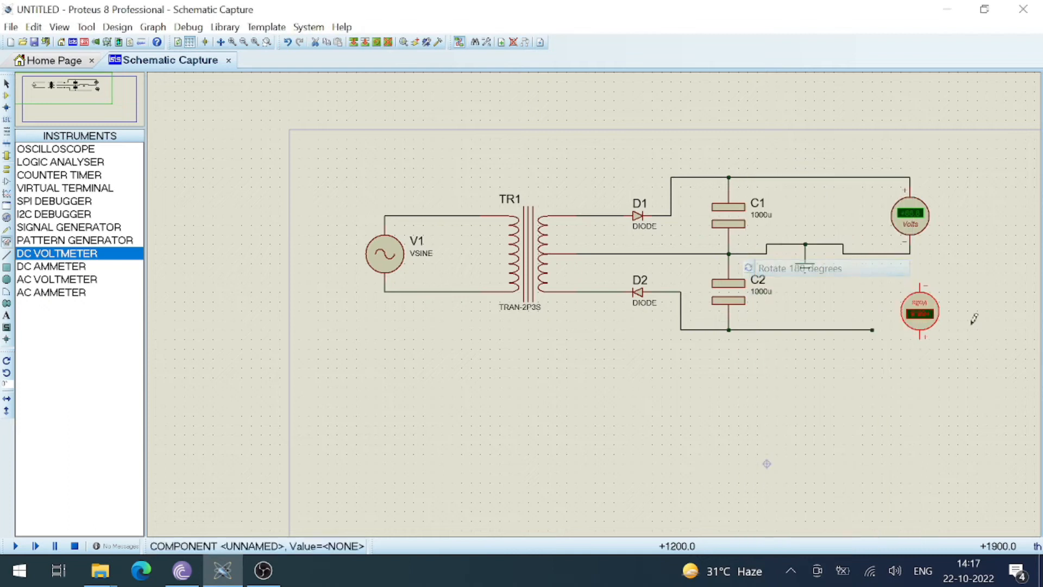
{"action": "left_click", "coordinate": [920, 280]}
{"action": "left_click", "coordinate": [910, 254]}
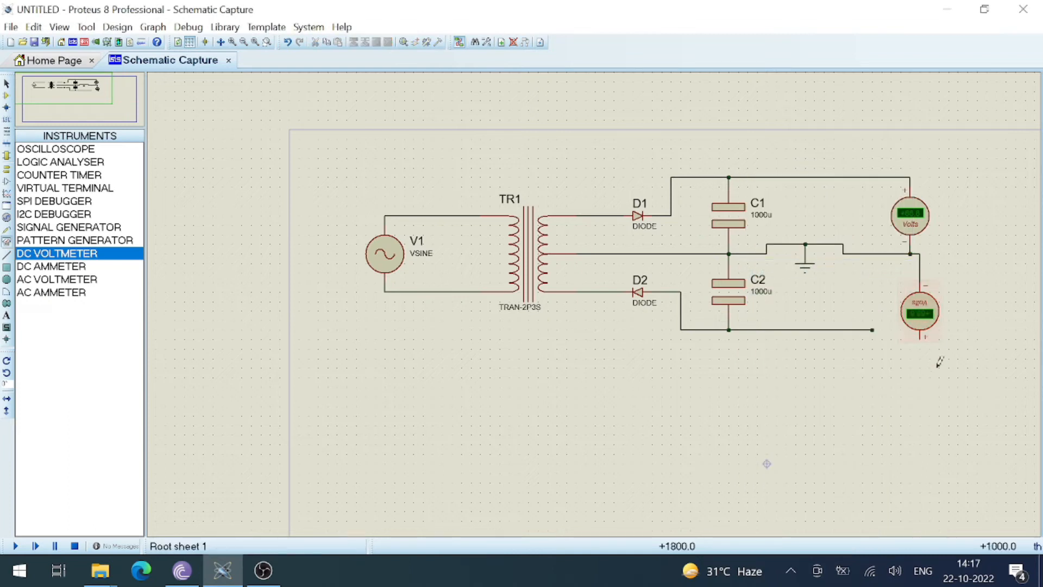
{"action": "left_click", "coordinate": [920, 337]}
{"action": "left_click", "coordinate": [872, 329]}
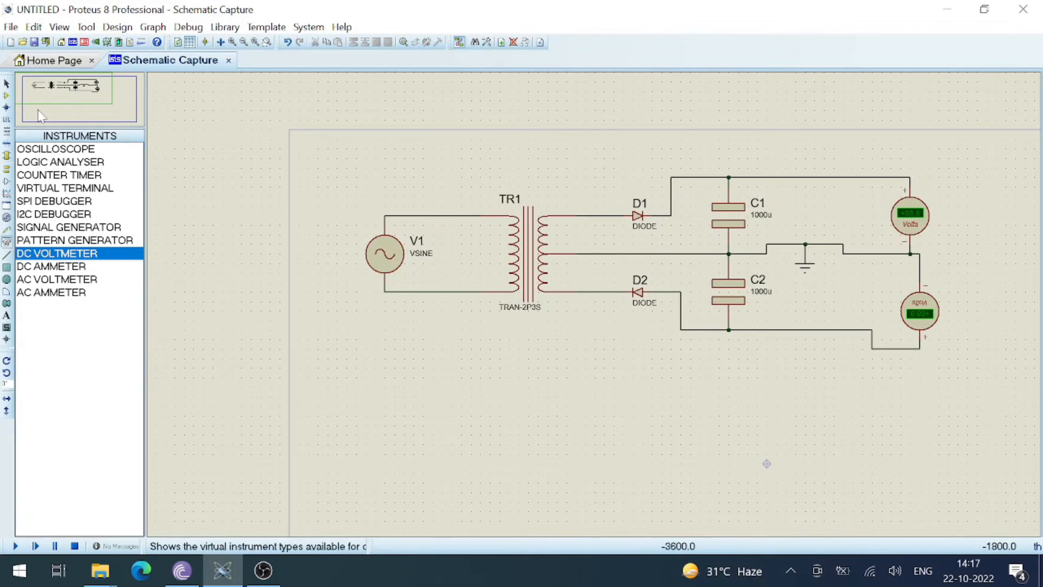
Run the simulation to read both rail voltages on the DC voltmeters, and stop it
{"action": "scroll", "coordinate": [597, 301], "scroll_direction": "up", "scroll_amount": 1}
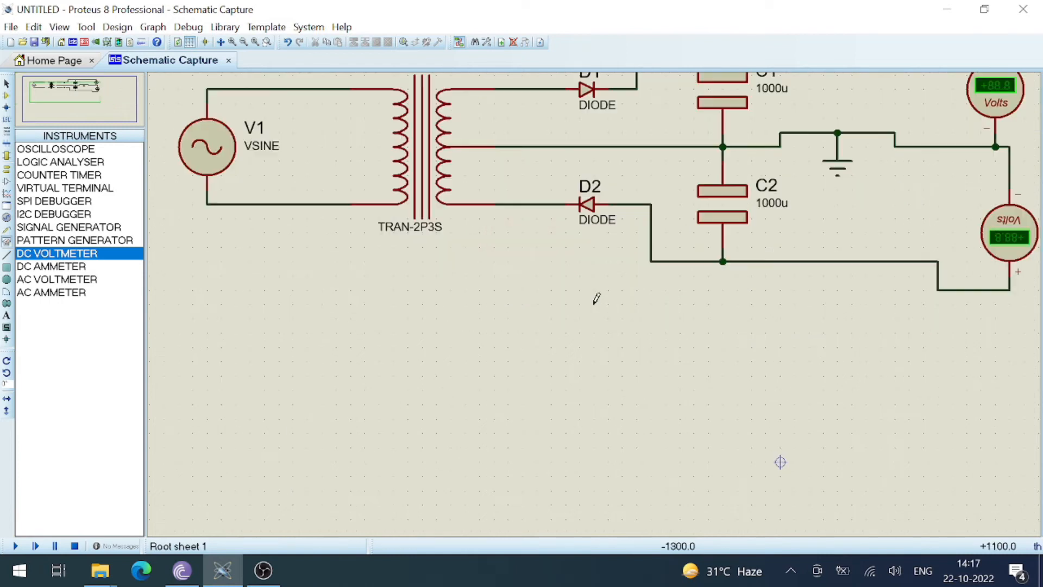
{"action": "left_click", "coordinate": [66, 88]}
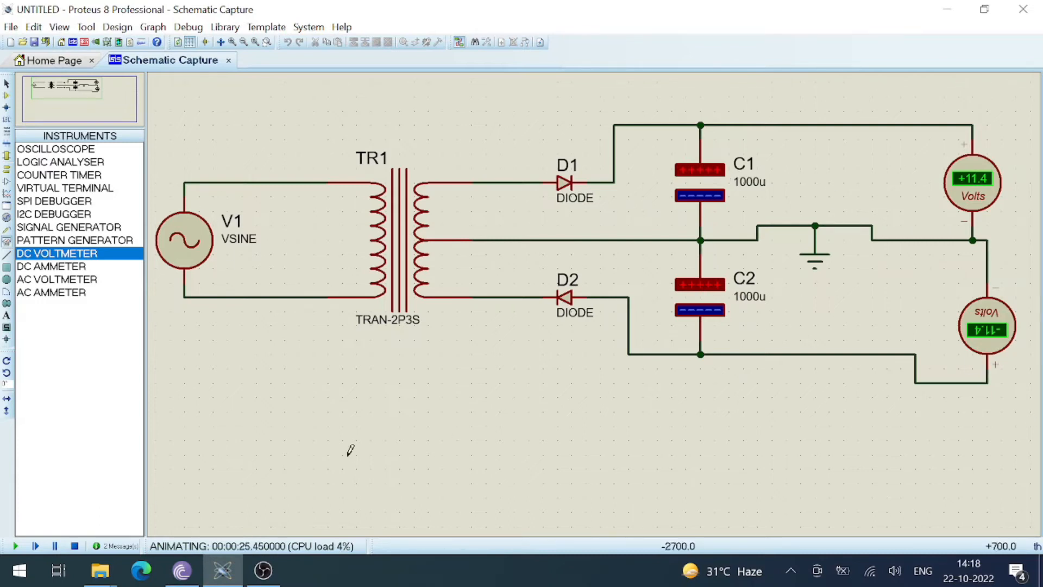
{"action": "left_click", "coordinate": [74, 546]}
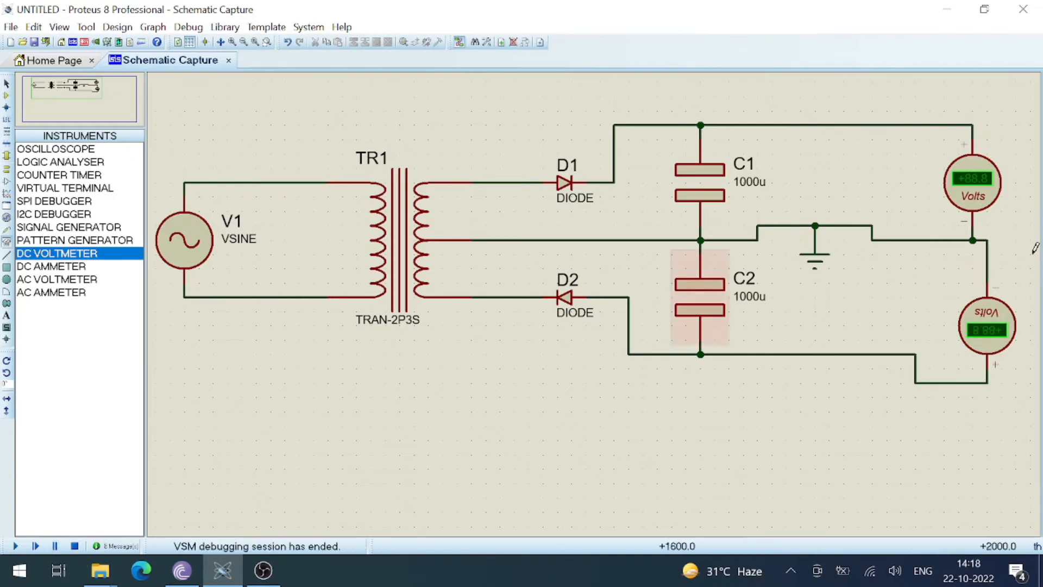
Delete both DC voltmeters together with their attached wires
{"action": "right_click", "coordinate": [973, 334]}
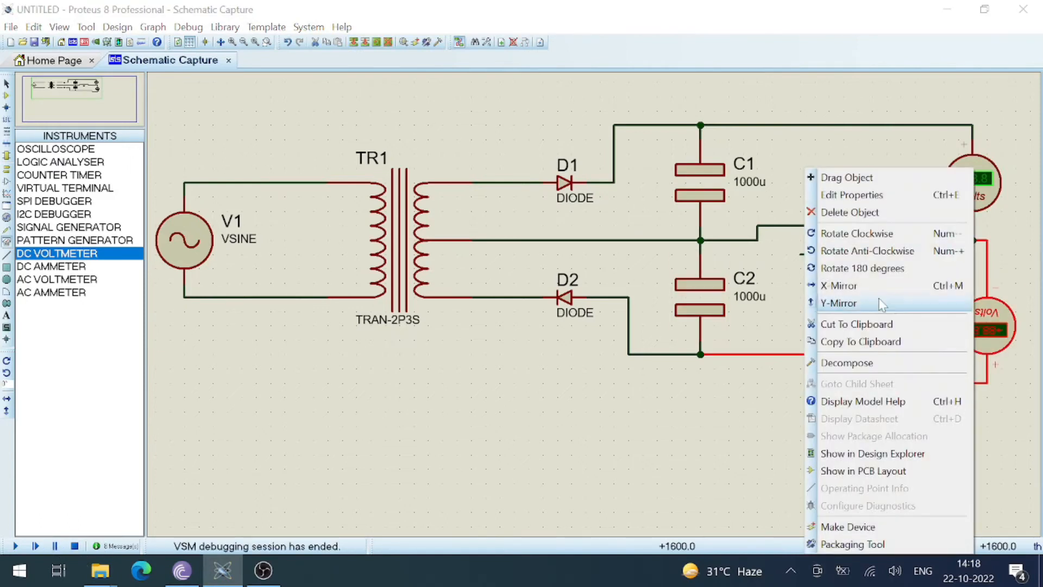
{"action": "left_click", "coordinate": [849, 212]}
{"action": "right_click", "coordinate": [976, 175]}
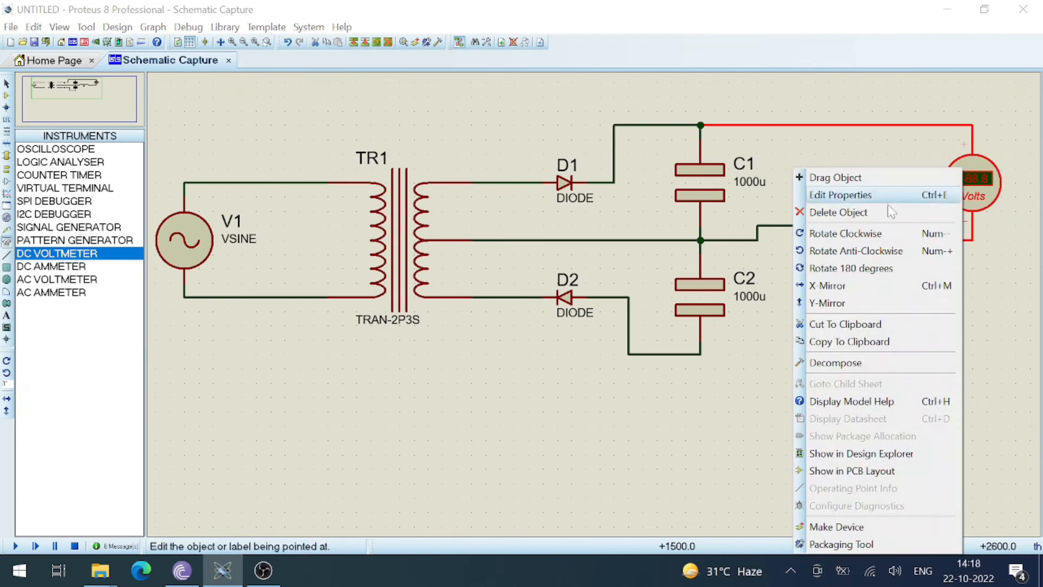
{"action": "left_click", "coordinate": [836, 212]}
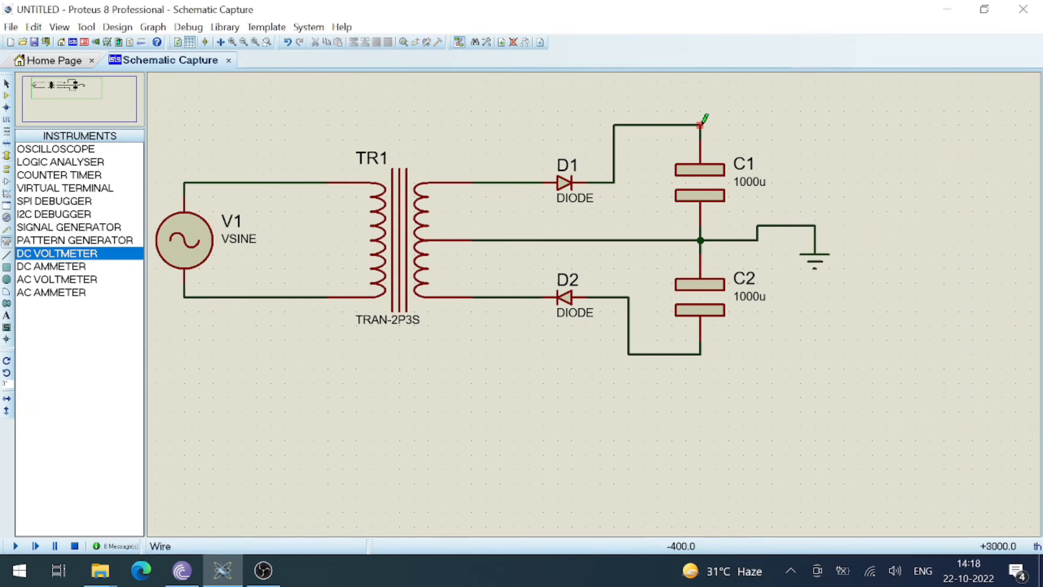
Redraw the open-ended upper and lower rail wires from C1's and C2's outer nodes, ending both just past the ground symbol
{"action": "left_click", "coordinate": [701, 124]}
{"action": "double_click", "coordinate": [891, 124]}
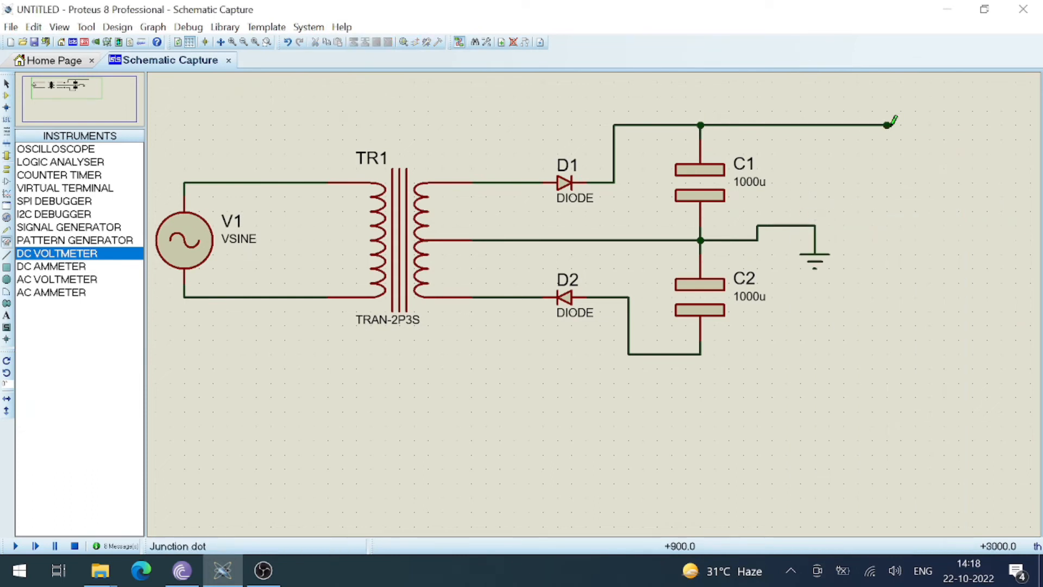
{"action": "left_click", "coordinate": [701, 353]}
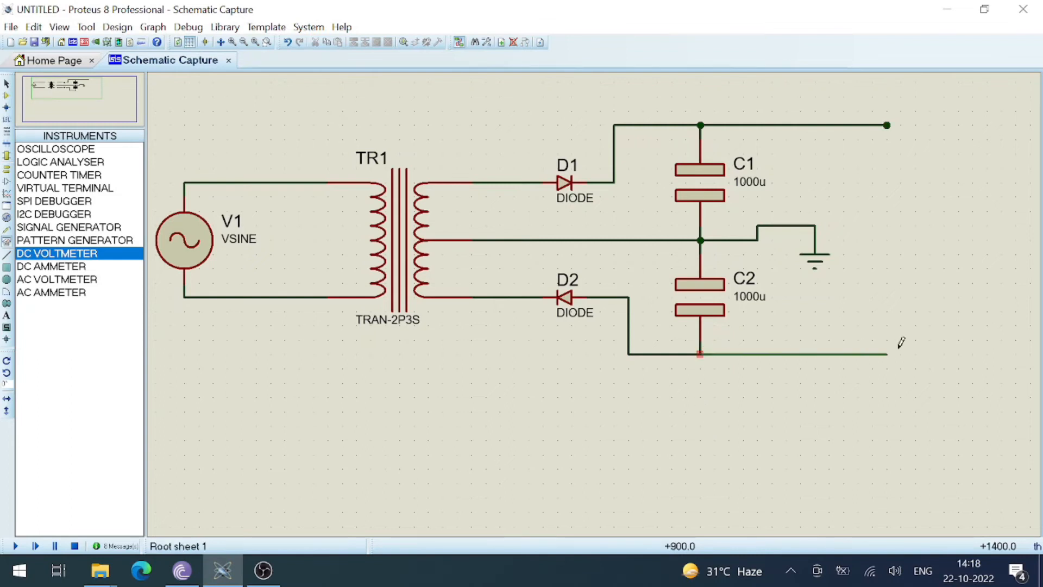
{"action": "double_click", "coordinate": [887, 353]}
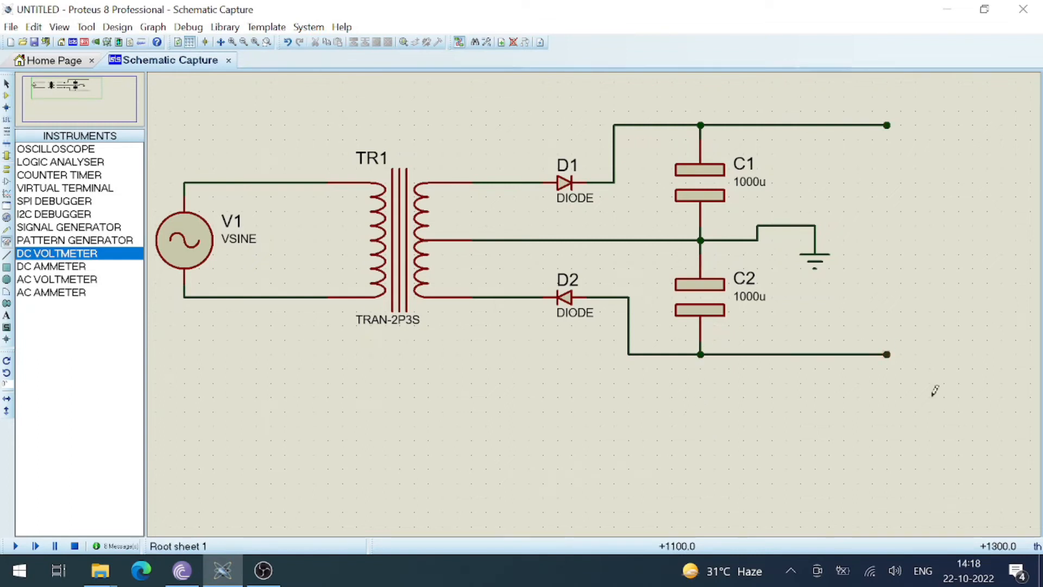
Label the upper rail wire +12V and the lower rail wire -12V
{"action": "right_click", "coordinate": [840, 123]}
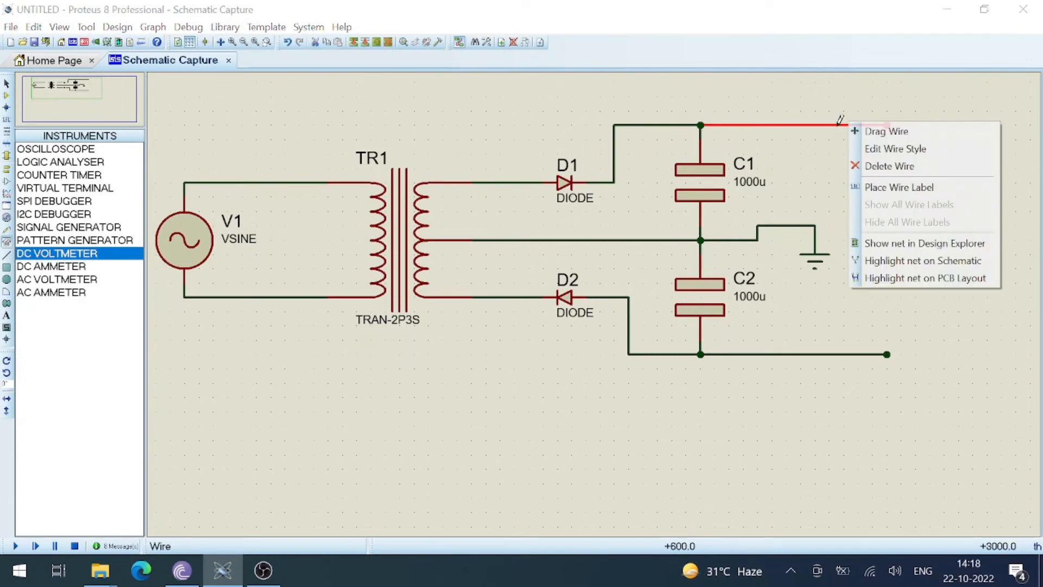
{"action": "left_click", "coordinate": [929, 187]}
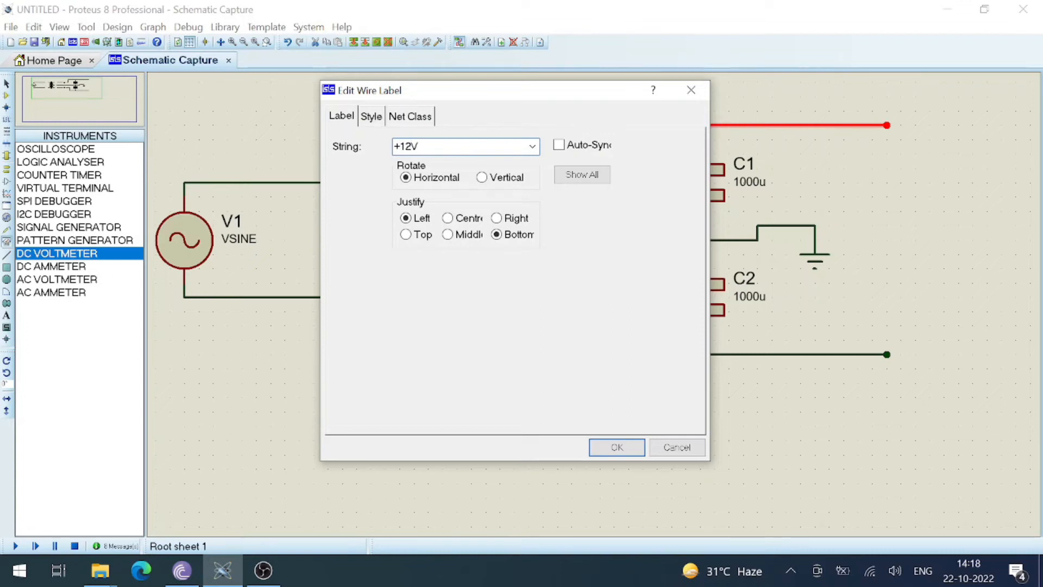
{"action": "left_click", "coordinate": [617, 446]}
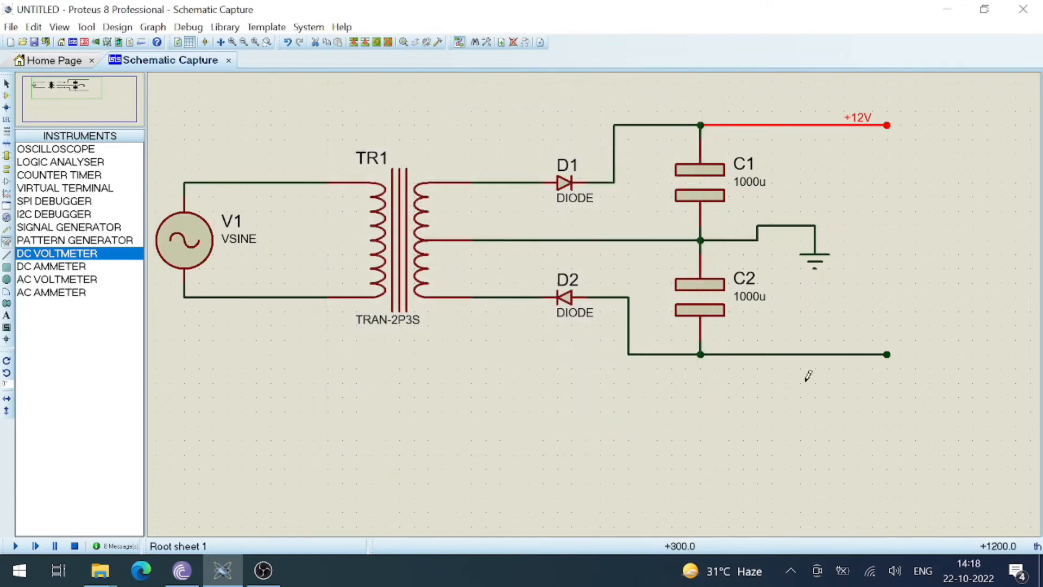
{"action": "right_click", "coordinate": [816, 354]}
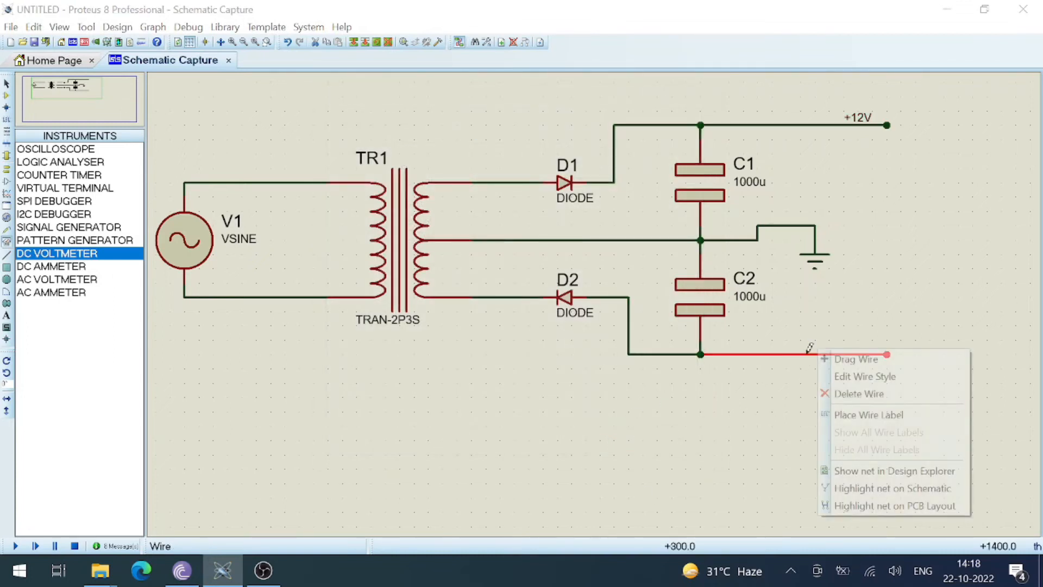
{"action": "left_click", "coordinate": [868, 415]}
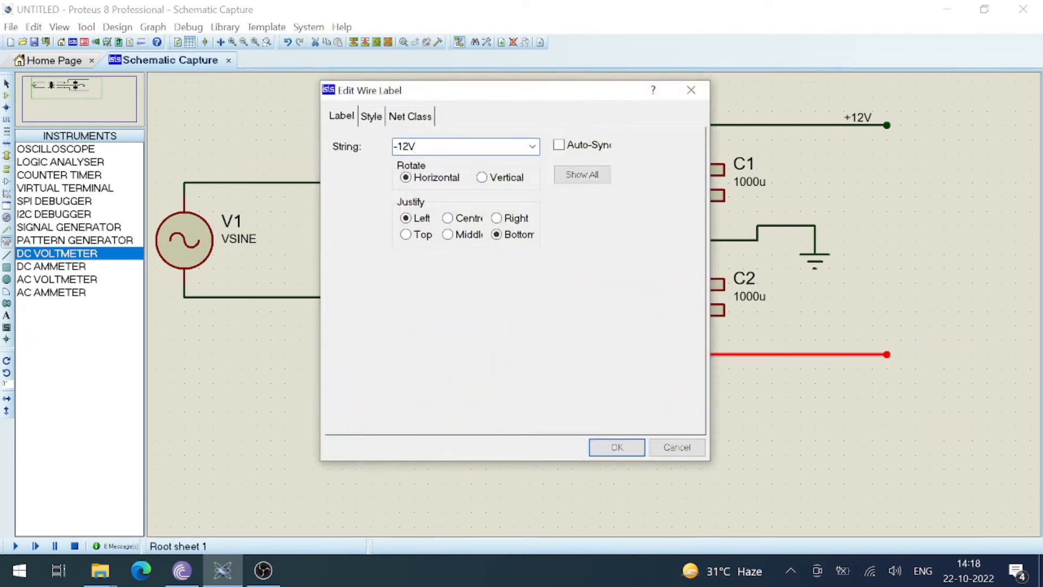
{"action": "left_click", "coordinate": [616, 446]}
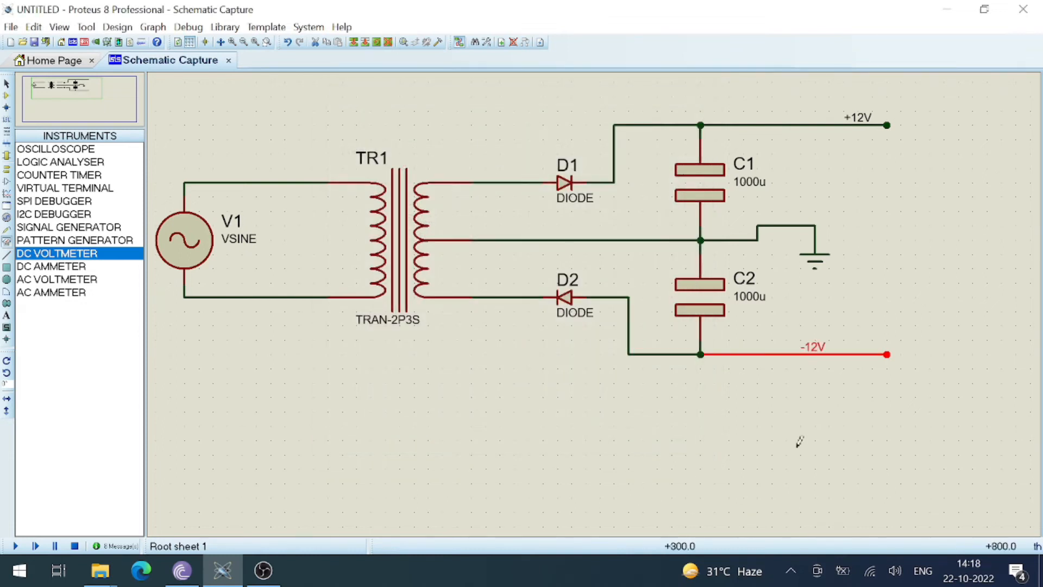
Extend an open-ended wire from the ground symbol's node to align with the rail ends, and label it GND
{"action": "left_click", "coordinate": [815, 225]}
{"action": "double_click", "coordinate": [887, 225]}
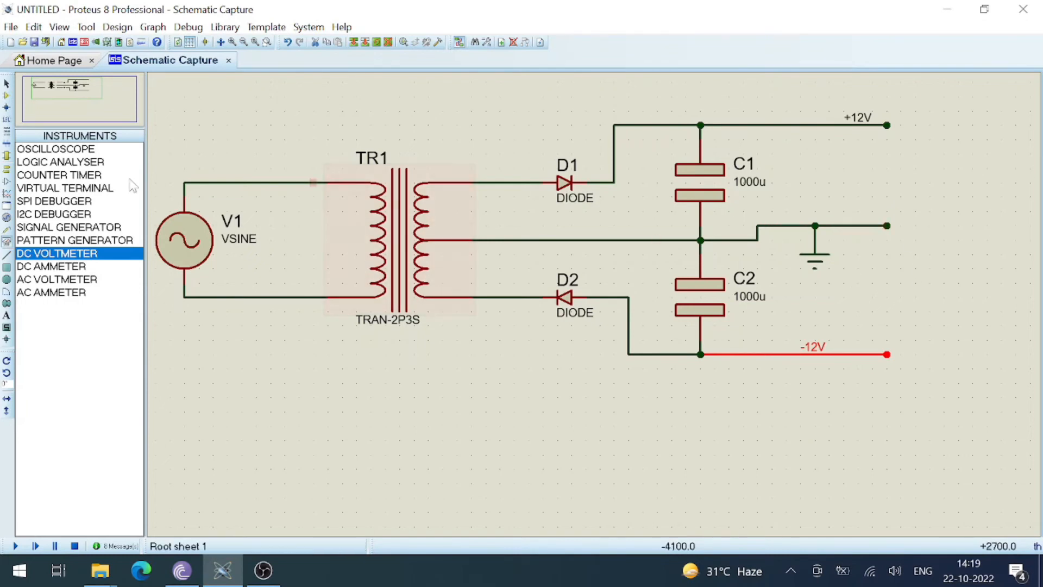
{"action": "right_click", "coordinate": [847, 224]}
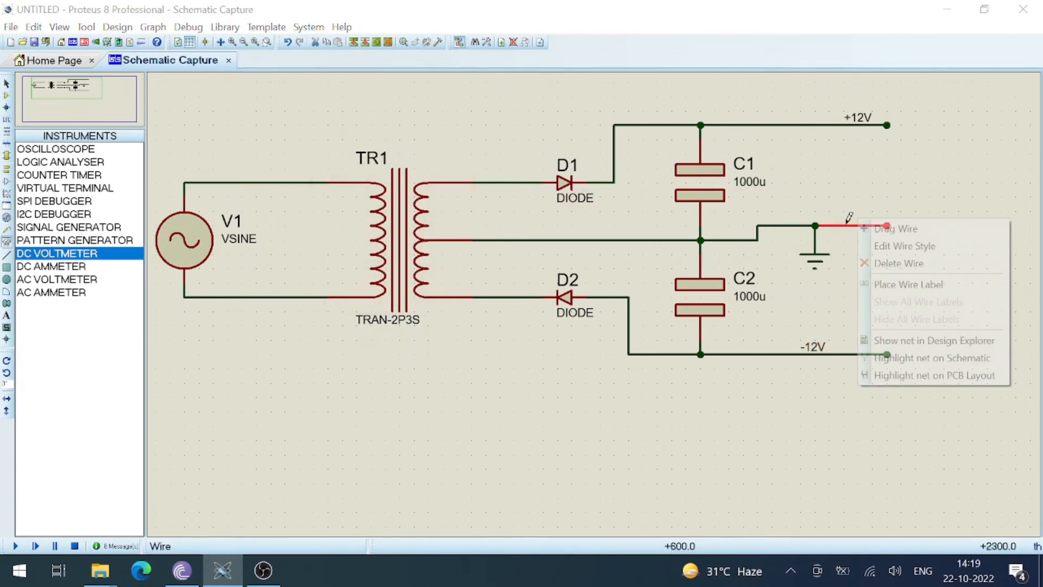
{"action": "left_click", "coordinate": [908, 285]}
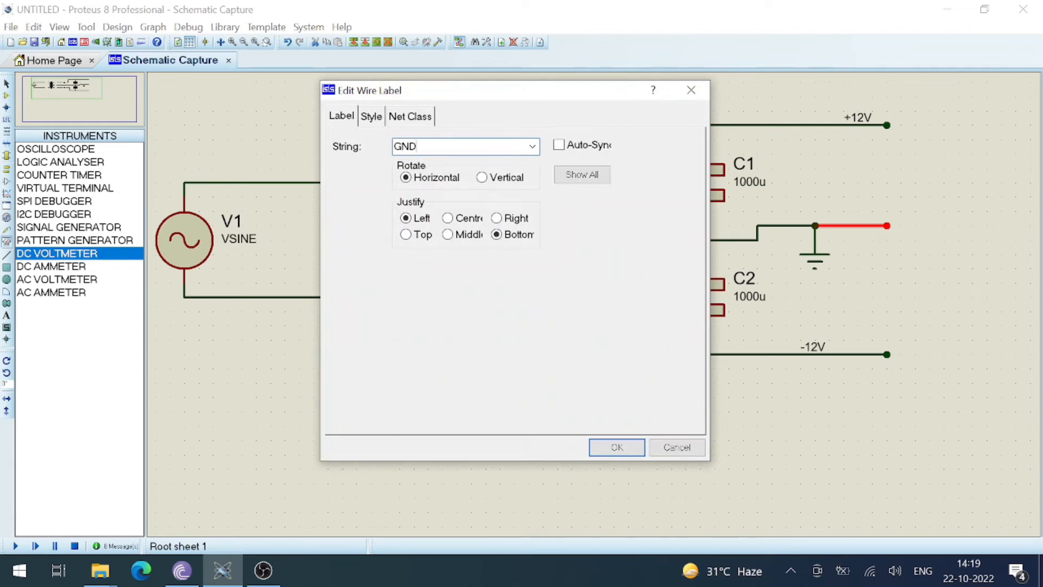
{"action": "left_click", "coordinate": [618, 447]}
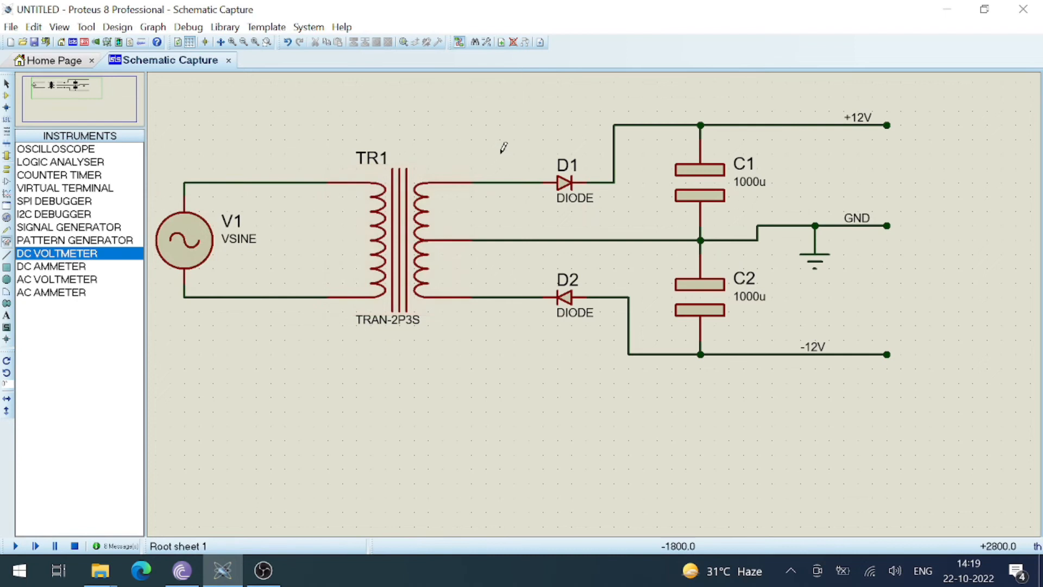
Place a 7809 regulator below the transformer and a 7909 regulator below the -12V rail
{"action": "scroll", "coordinate": [503, 147], "scroll_direction": "down", "scroll_amount": 1}
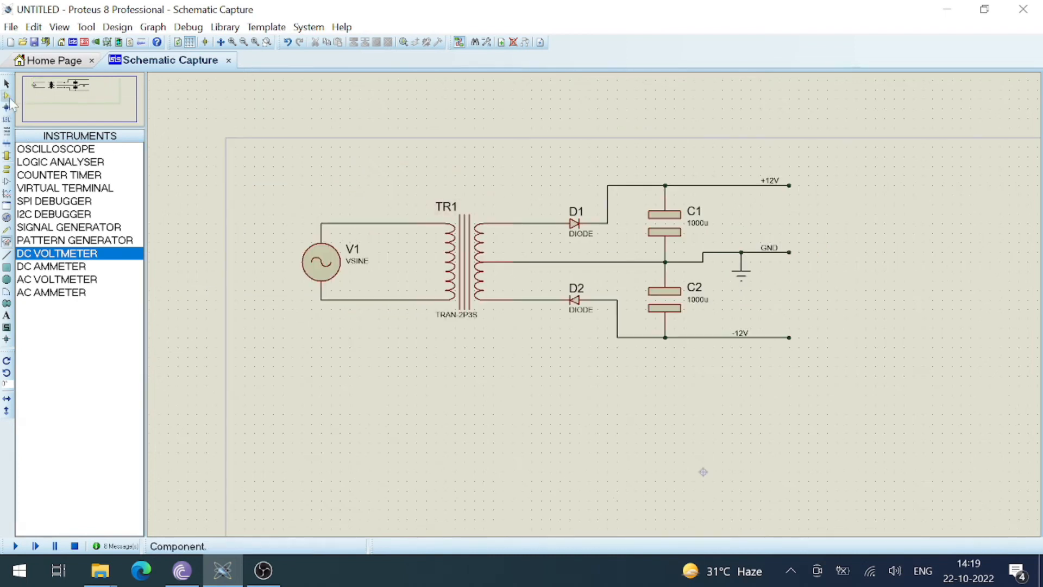
{"action": "left_click", "coordinate": [7, 96]}
{"action": "left_click", "coordinate": [28, 149]}
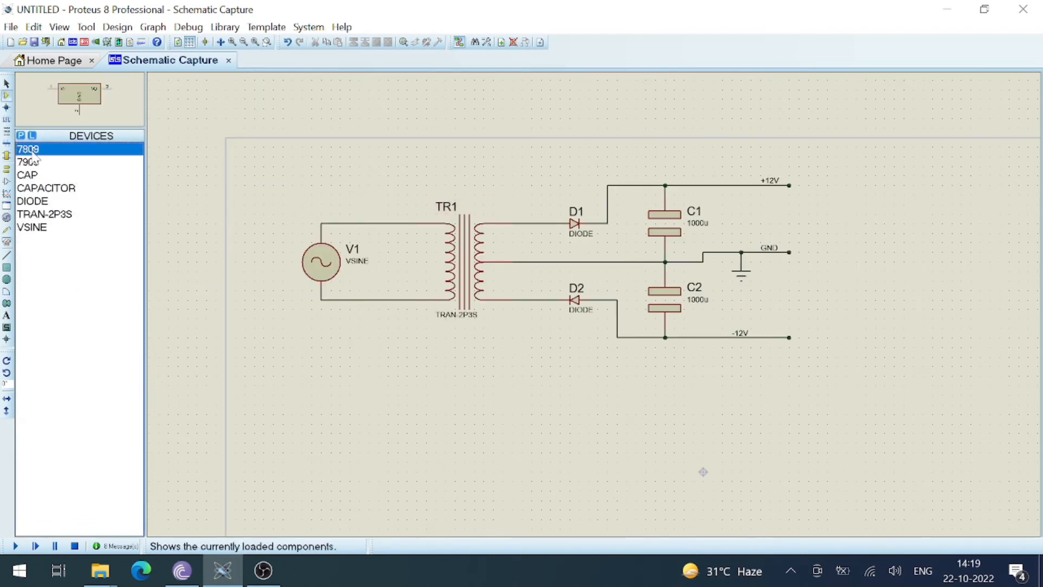
{"action": "left_click", "coordinate": [388, 414]}
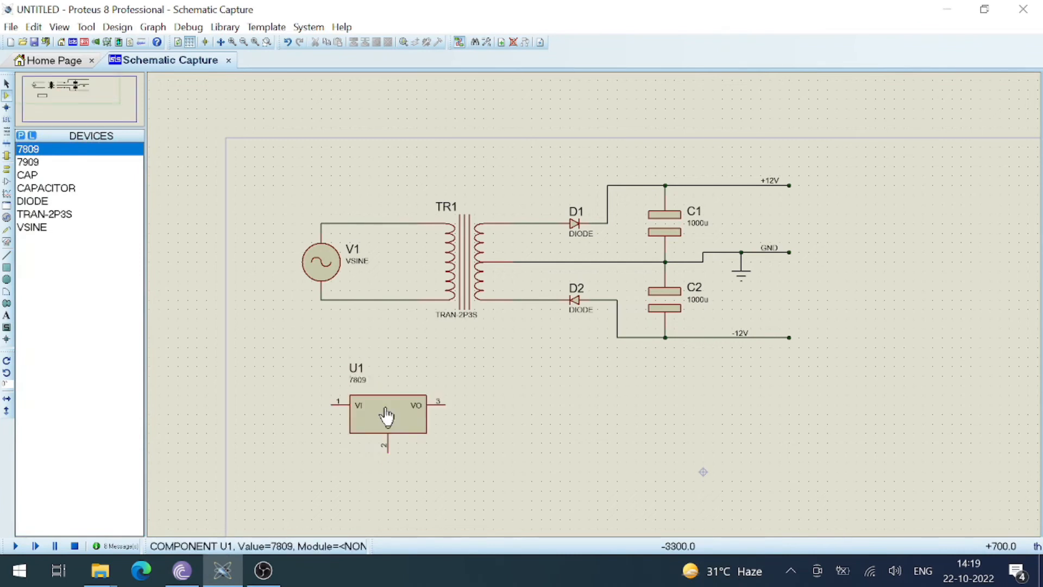
{"action": "left_click", "coordinate": [28, 162]}
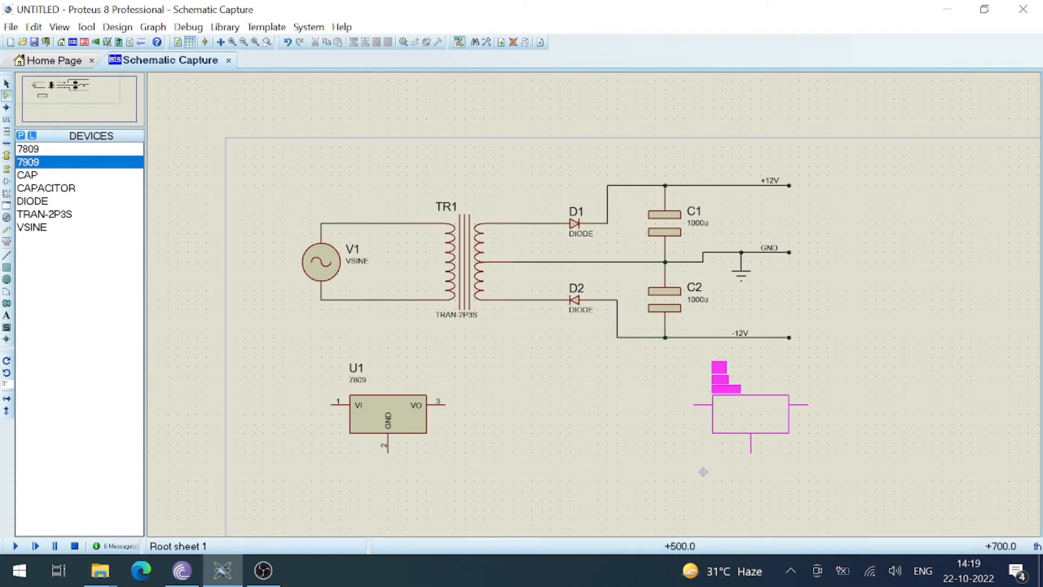
{"action": "left_click", "coordinate": [752, 416]}
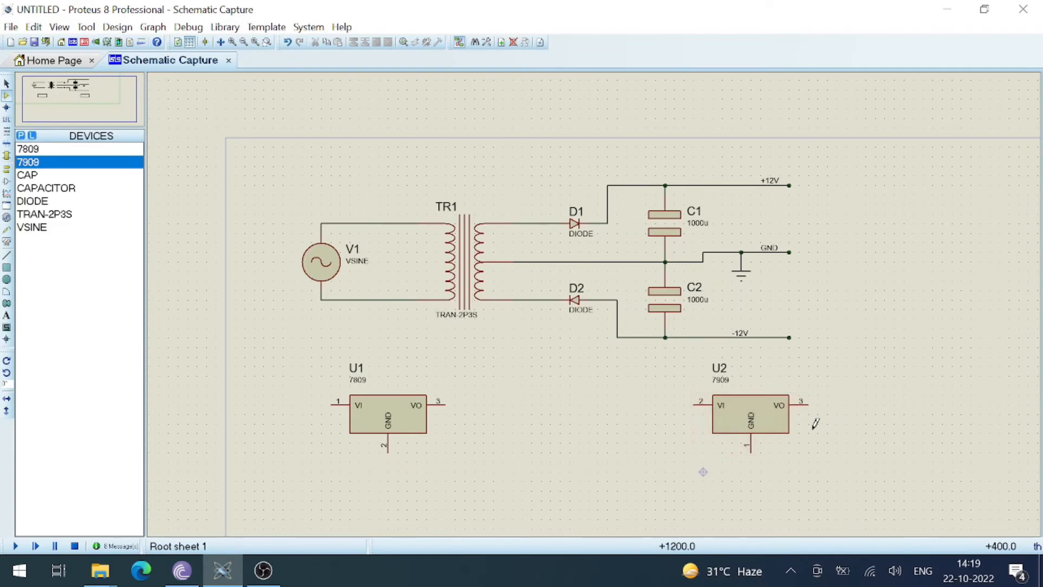
Place a CAP capacitor just beyond the output side of each regulator and rotate both clockwise to stand vertically
{"action": "left_click", "coordinate": [30, 174]}
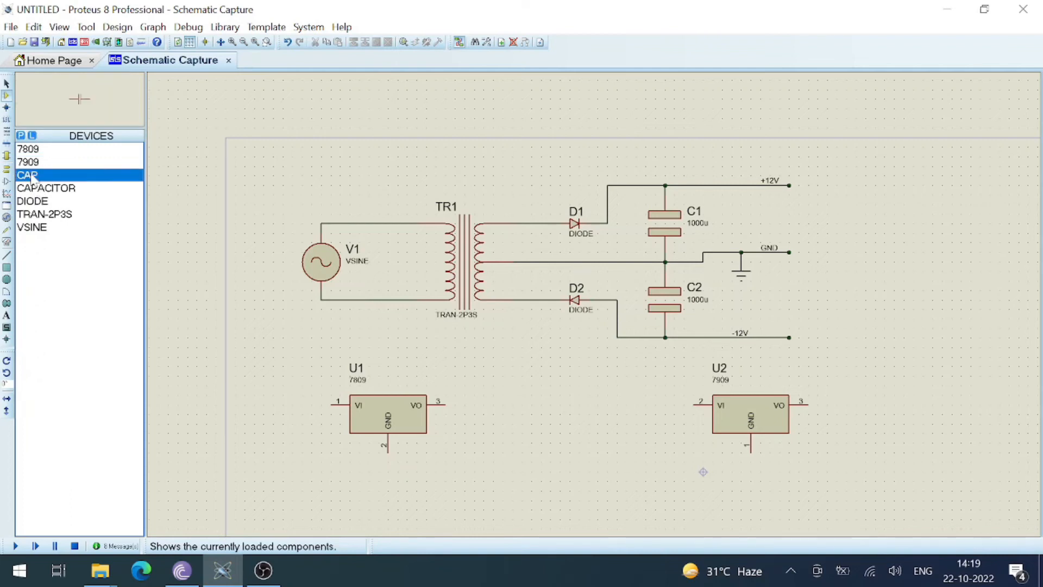
{"action": "left_click", "coordinate": [842, 448]}
{"action": "left_click", "coordinate": [473, 454]}
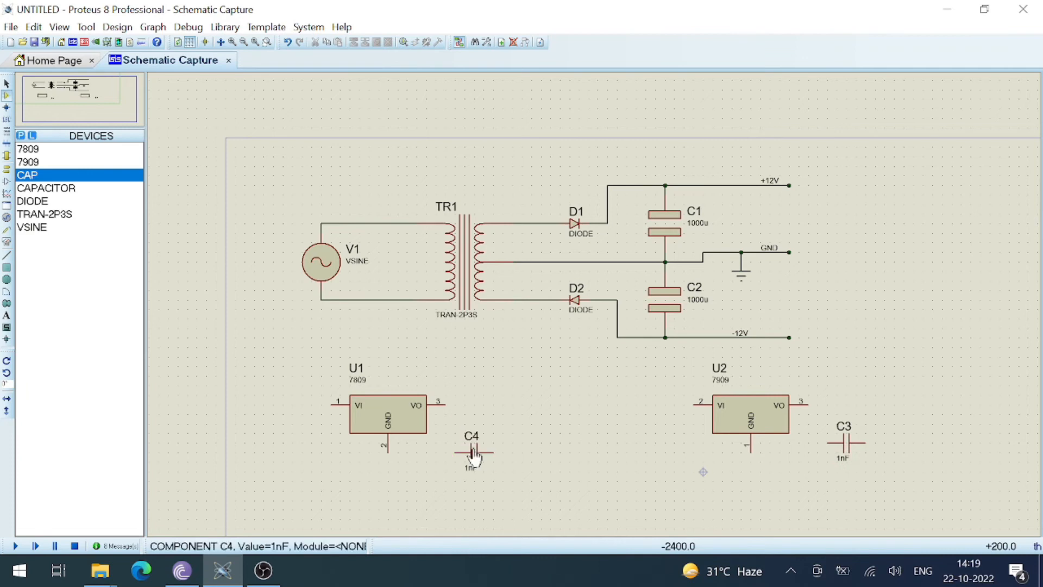
{"action": "right_click", "coordinate": [472, 455]}
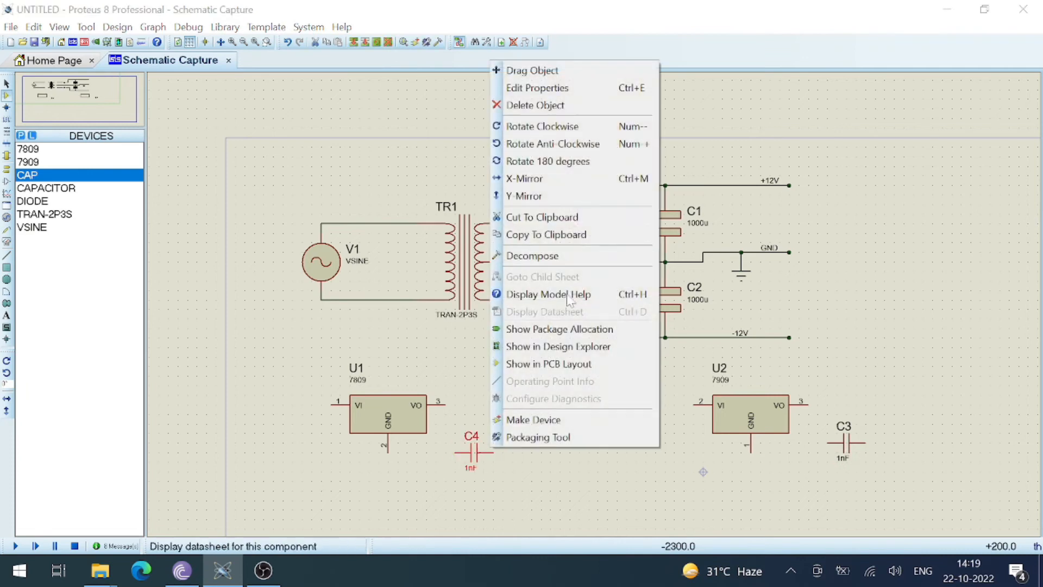
{"action": "left_click", "coordinate": [564, 126]}
{"action": "right_click", "coordinate": [845, 449]}
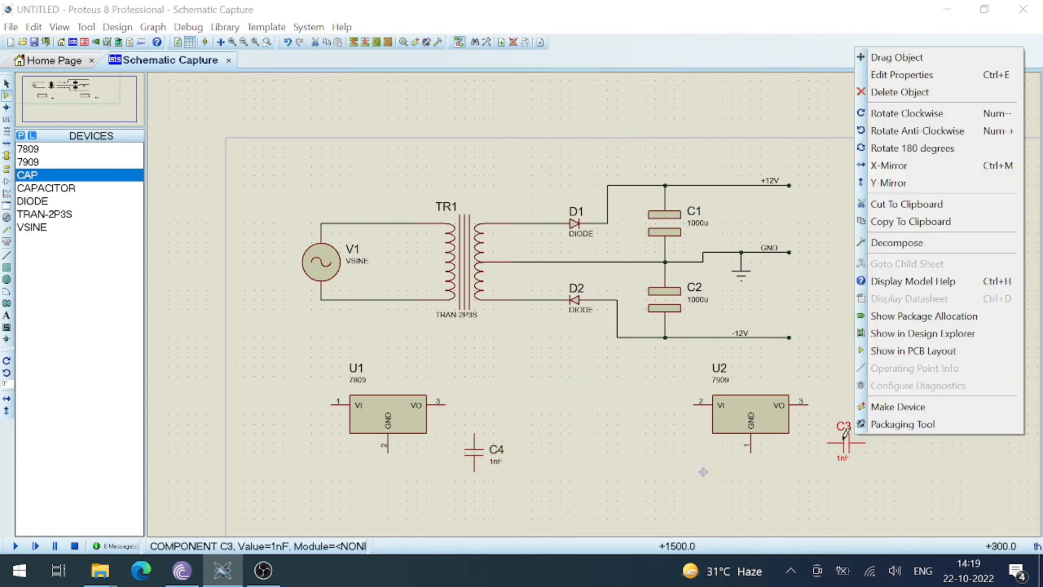
{"action": "left_click", "coordinate": [906, 113]}
{"action": "left_click", "coordinate": [904, 411]}
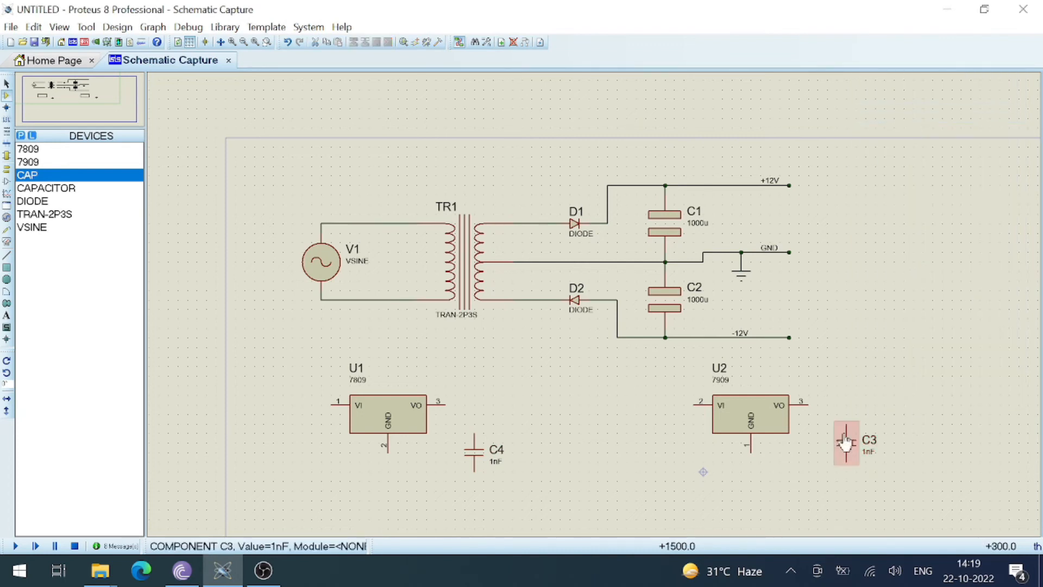
Wire the upper terminals of C3 and C4 to the VO pins of U2 and U1 respectively
{"action": "left_click", "coordinate": [846, 422]}
{"action": "left_click", "coordinate": [808, 405]}
{"action": "left_click", "coordinate": [474, 433]}
{"action": "left_click", "coordinate": [445, 405]}
Set the values of capacitors C4 and C3 to 100nF
{"action": "double_click", "coordinate": [495, 461]}
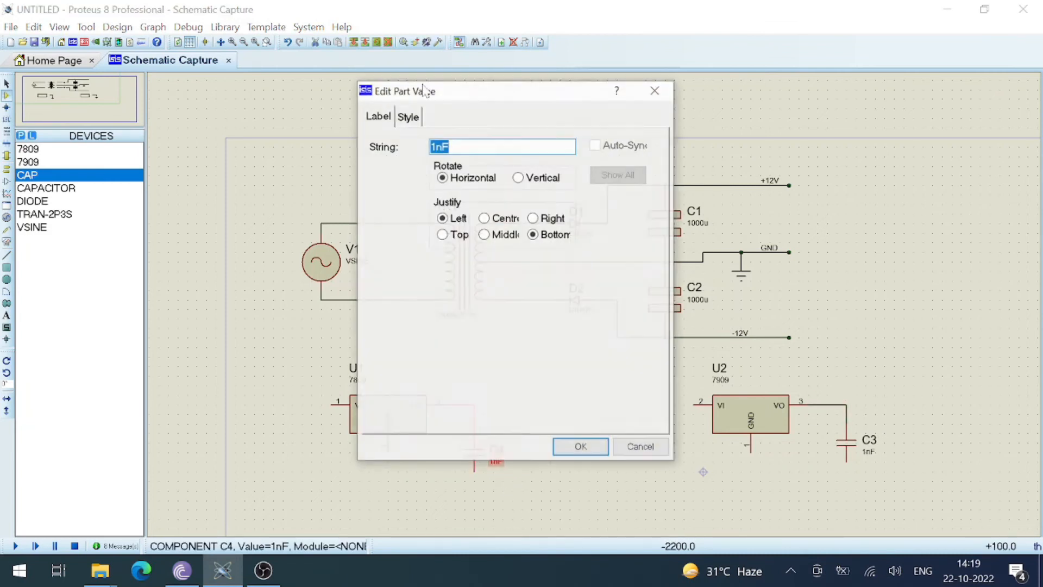
{"action": "left_click", "coordinate": [436, 146]}
{"action": "type", "text": "00"}
{"action": "left_click", "coordinate": [581, 447]}
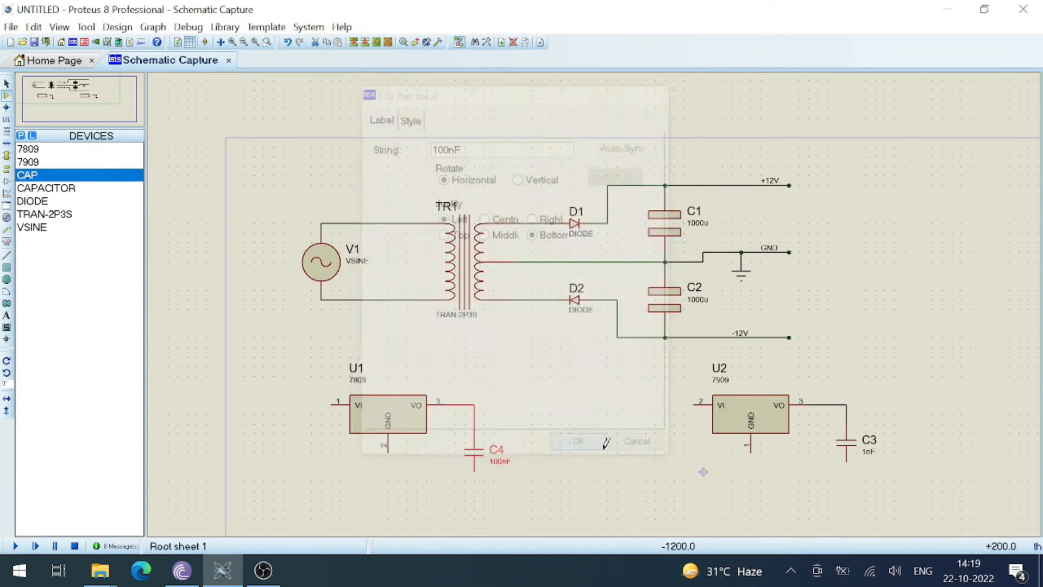
{"action": "double_click", "coordinate": [872, 452]}
{"action": "left_click", "coordinate": [435, 146]}
{"action": "type", "text": "00nF"}
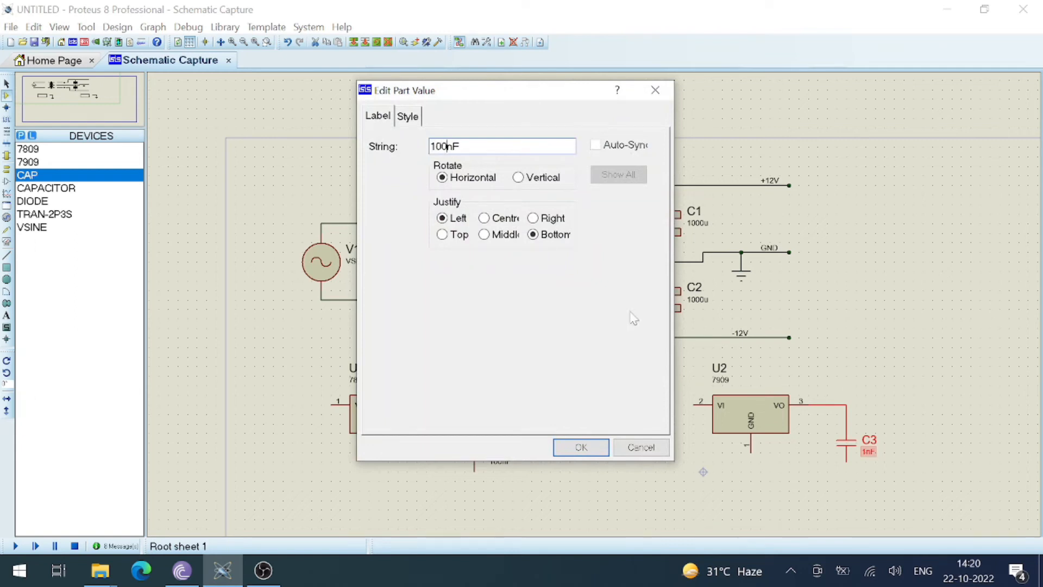
{"action": "left_click", "coordinate": [580, 447]}
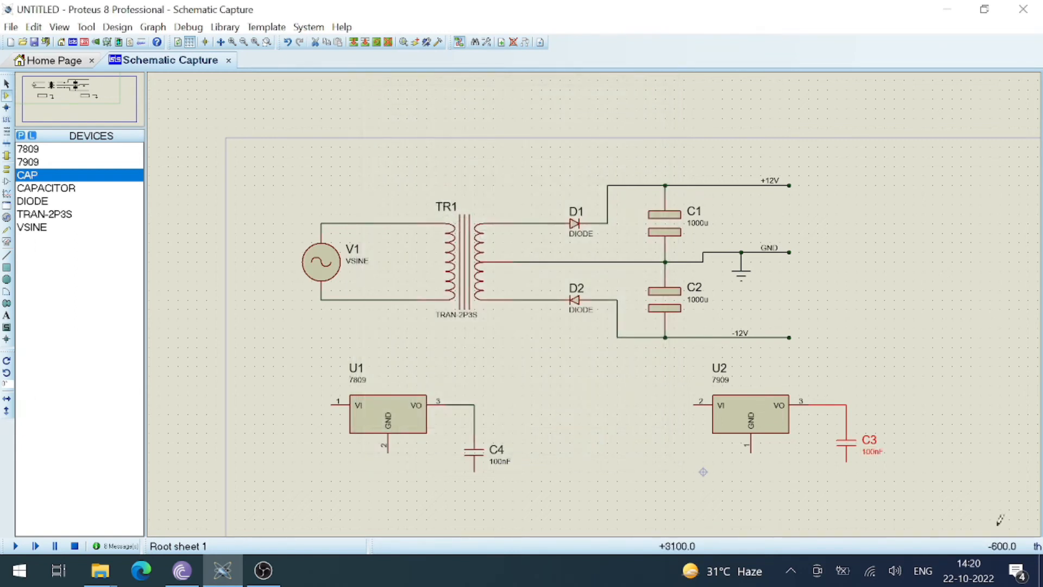
{"action": "left_click", "coordinate": [947, 463]}
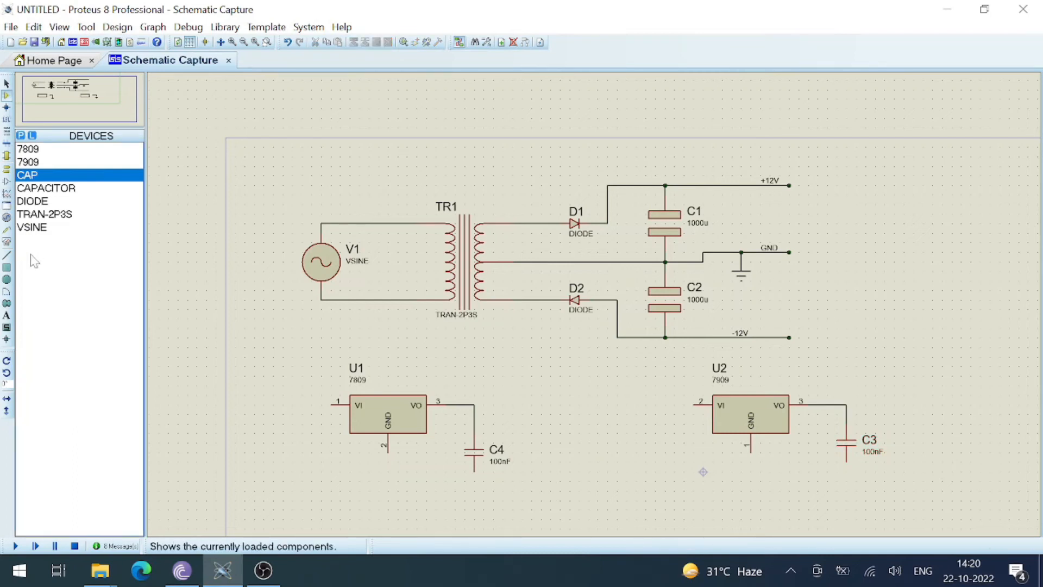
Draw short open-ended wires outward from the VI pins of U1 and U2
{"action": "left_click", "coordinate": [330, 405]}
{"action": "double_click", "coordinate": [303, 405]}
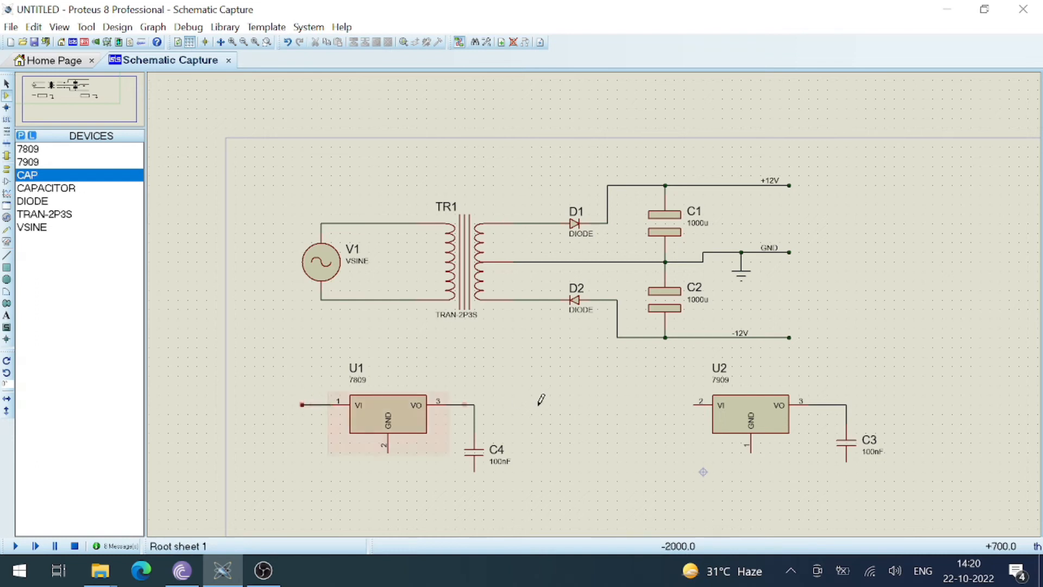
{"action": "left_click", "coordinate": [694, 404]}
{"action": "double_click", "coordinate": [672, 403]}
Wire U2's GND pin to C3's lower terminal and U1's GND pin to C4's, ending U1's ground wire just past C4
{"action": "left_click", "coordinate": [750, 451]}
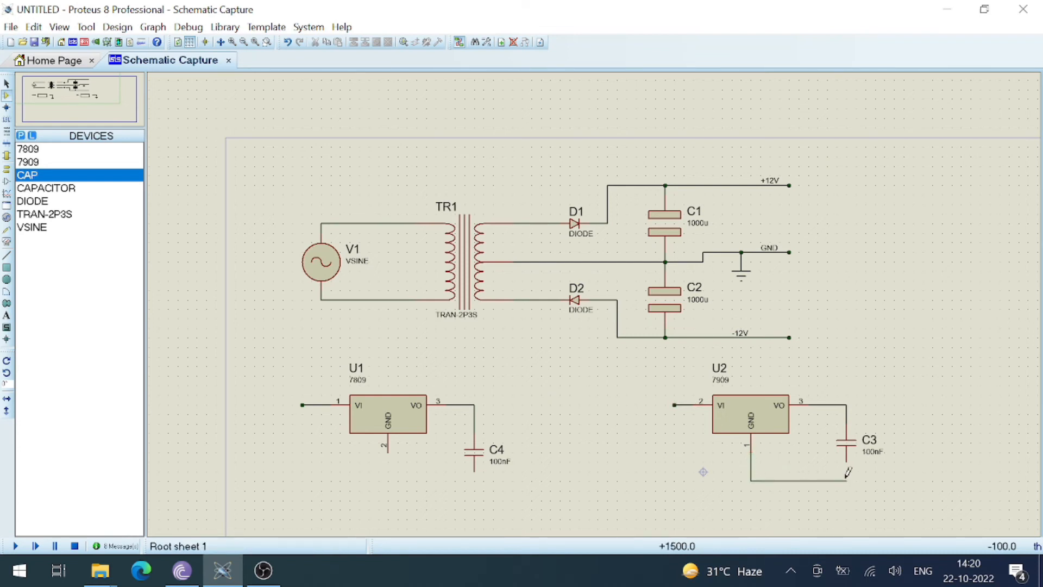
{"action": "left_click", "coordinate": [846, 460]}
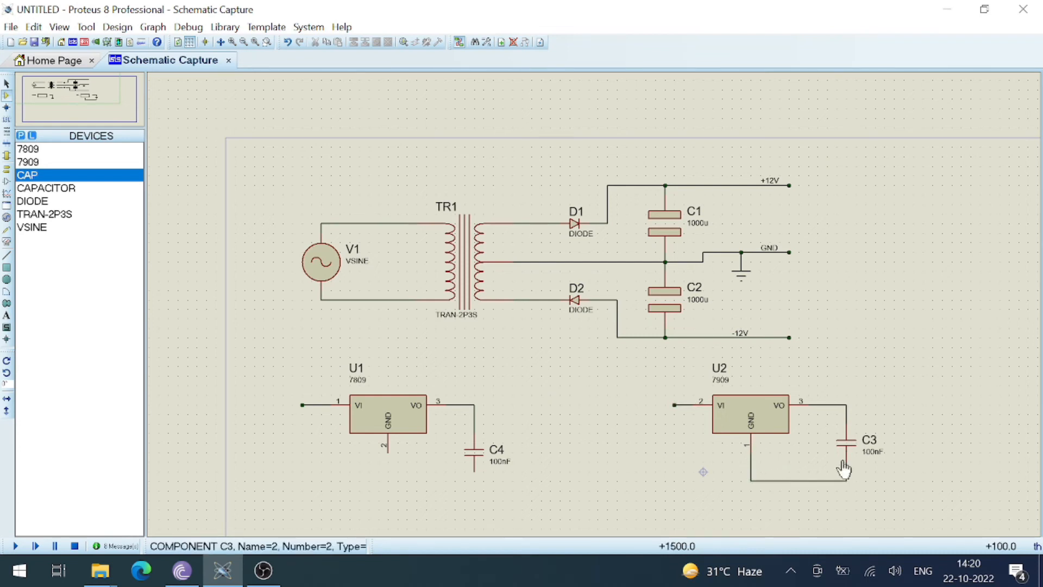
{"action": "left_click", "coordinate": [388, 450]}
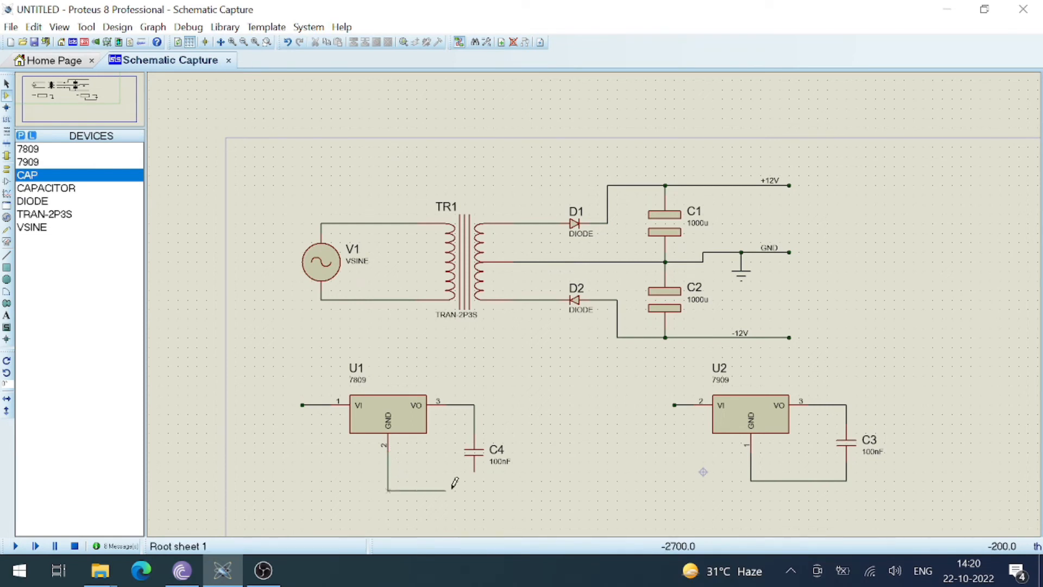
{"action": "left_click", "coordinate": [474, 489]}
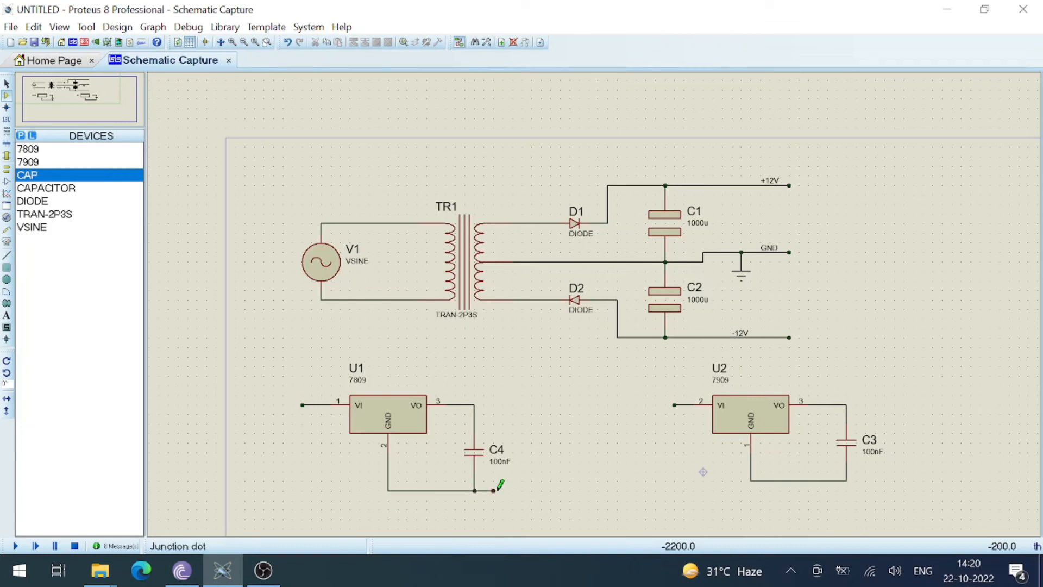
Draw open-ended wires outward from C3's ground node and from the output nodes above C4 and C3
{"action": "left_click", "coordinate": [846, 480]}
{"action": "double_click", "coordinate": [934, 479]}
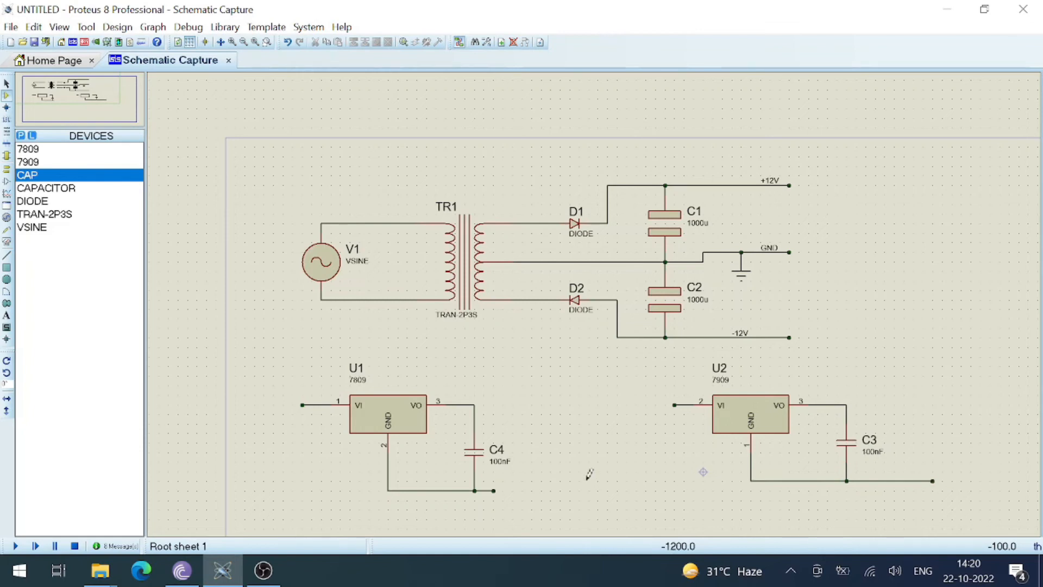
{"action": "left_click", "coordinate": [474, 405]}
{"action": "double_click", "coordinate": [550, 405]}
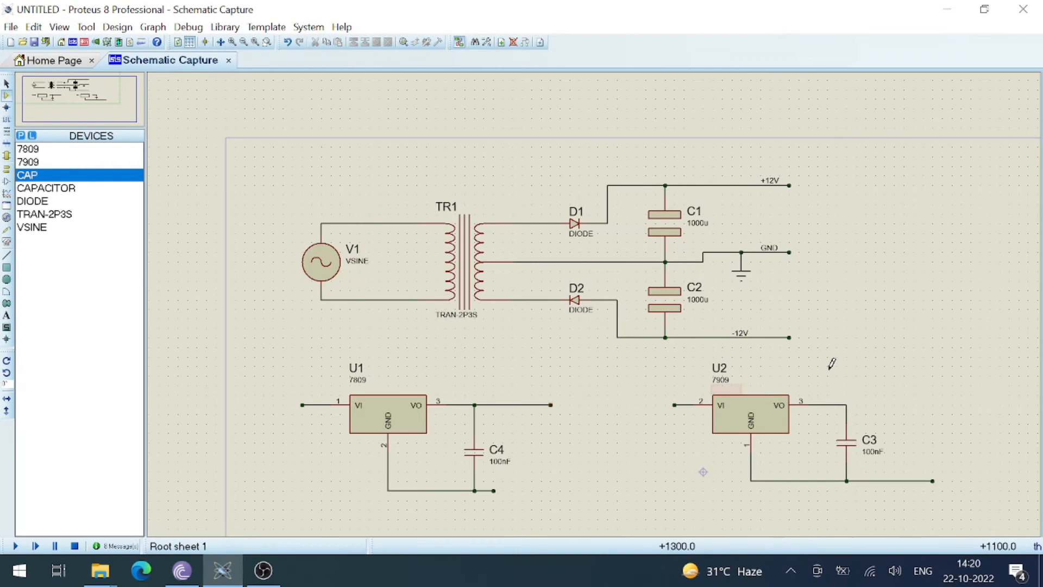
{"action": "left_click", "coordinate": [846, 405]}
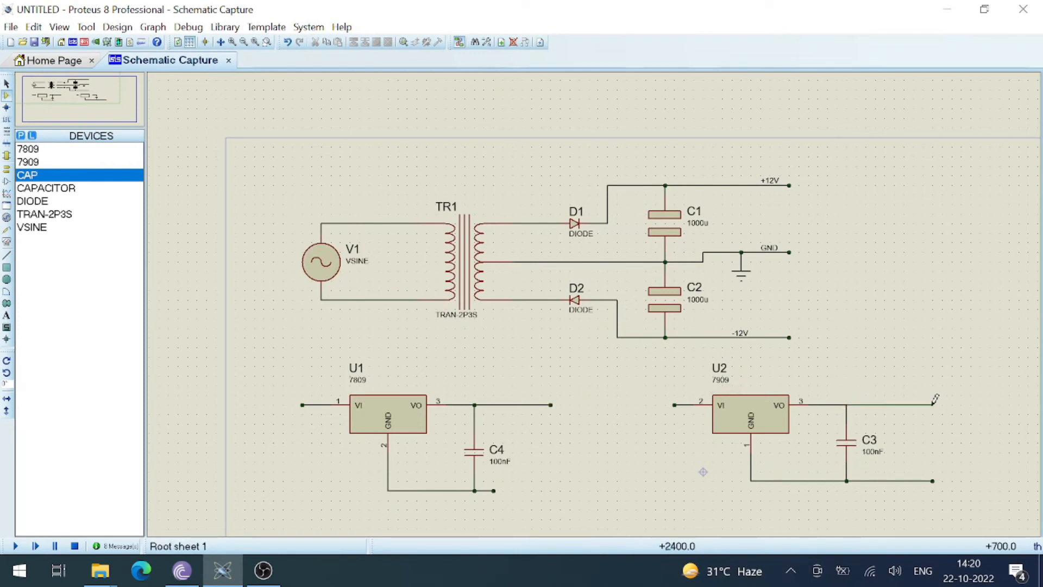
{"action": "double_click", "coordinate": [932, 404]}
Label the wire at U1's VI pin +12V
{"action": "right_click", "coordinate": [315, 404]}
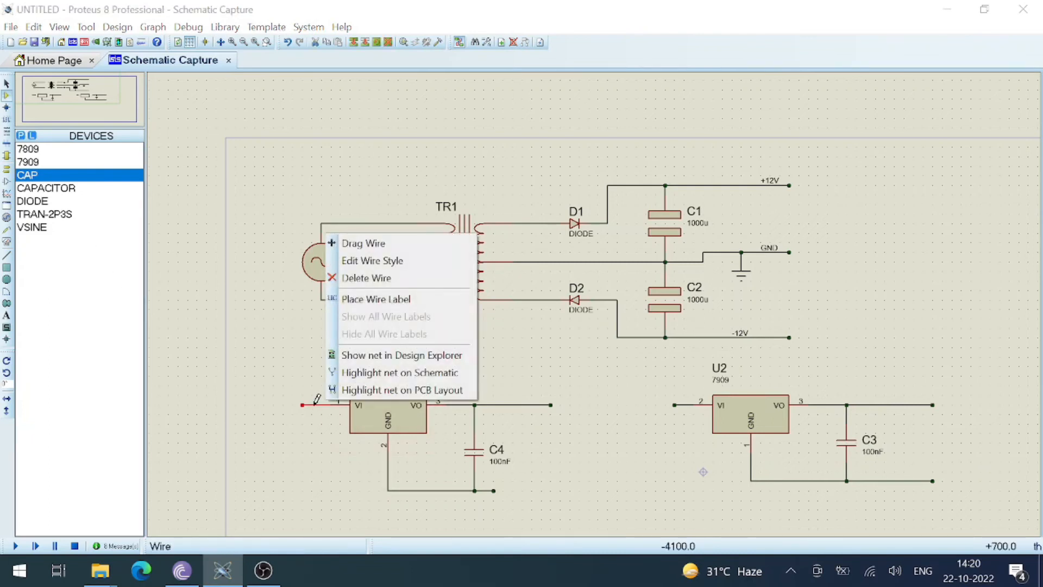
{"action": "left_click", "coordinate": [375, 298]}
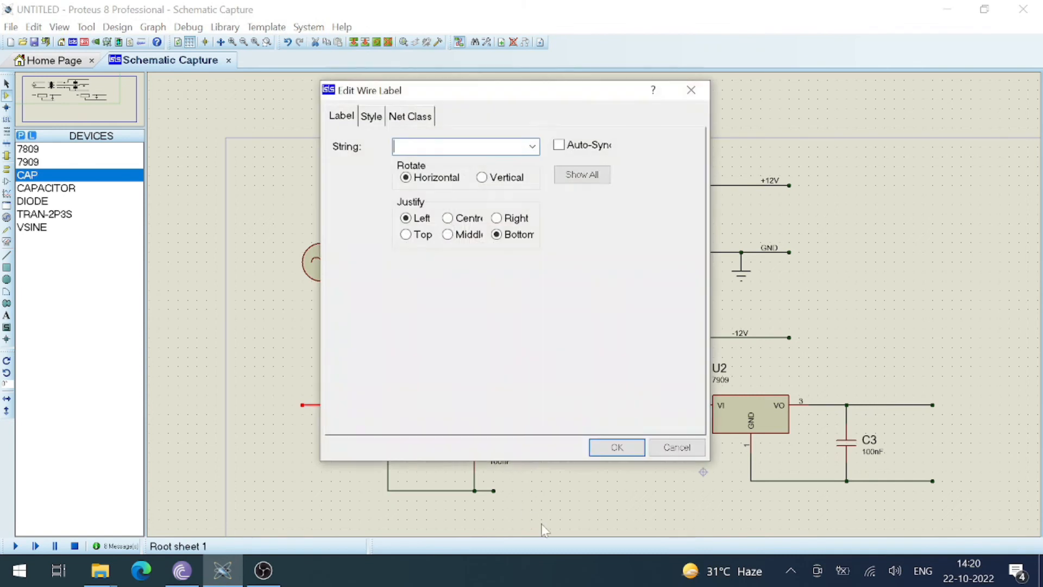
{"action": "type", "text": "+12V"}
{"action": "left_click", "coordinate": [624, 452]}
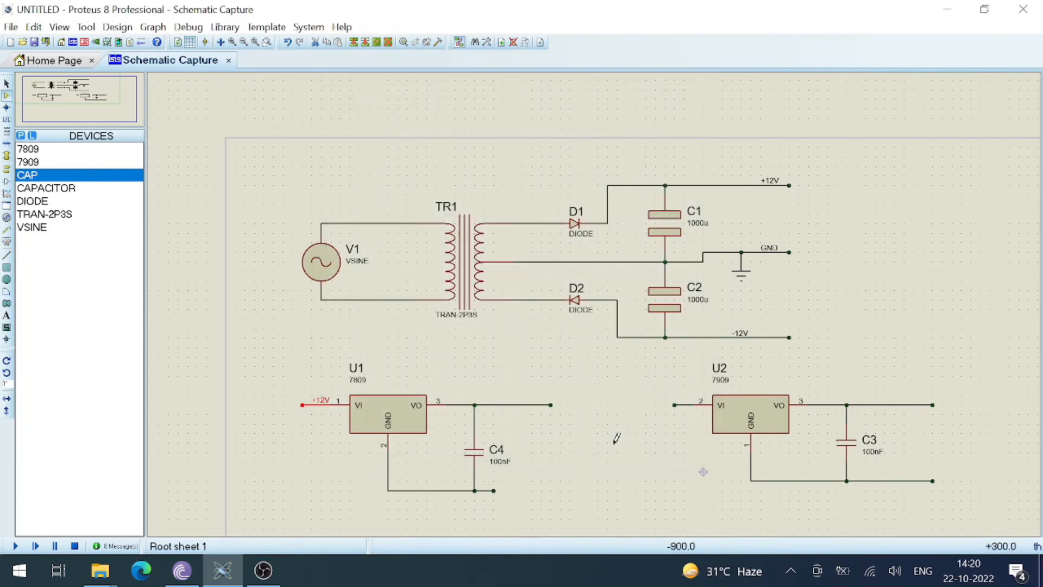
{"action": "left_click", "coordinate": [615, 443]}
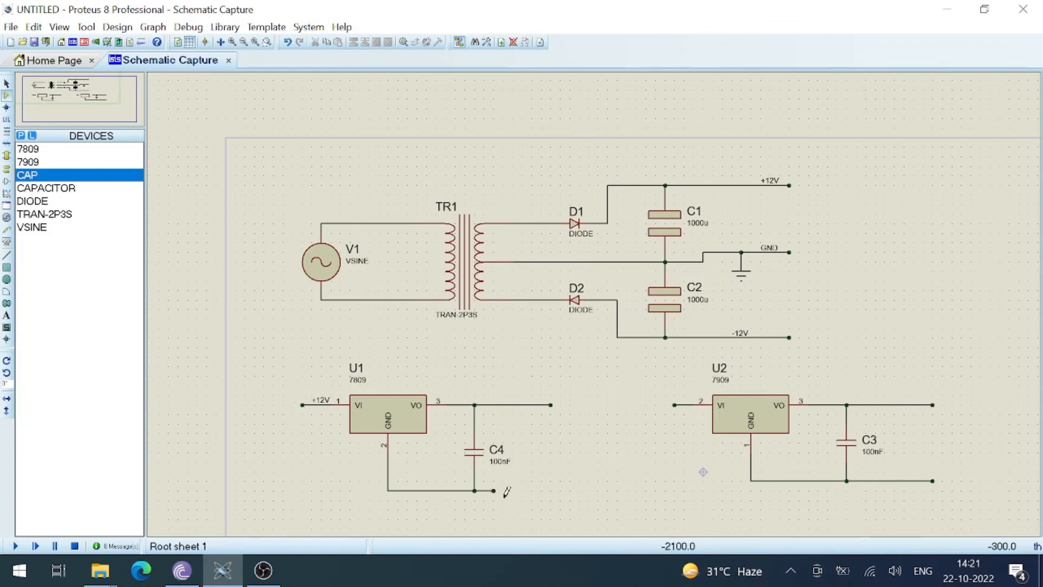
Label the short ground wire beside C4's lower node GND
{"action": "right_click", "coordinate": [485, 486]}
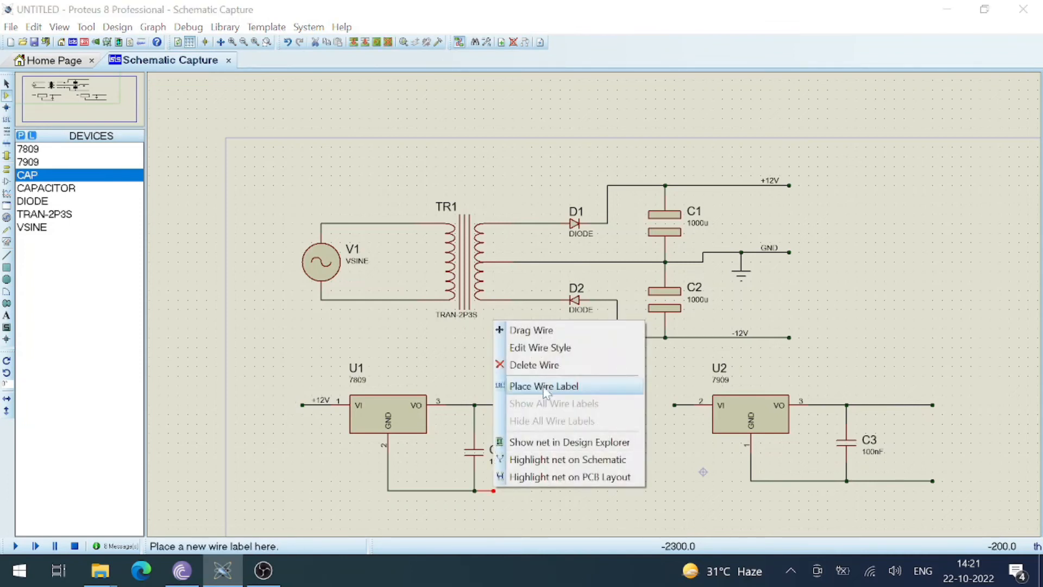
{"action": "left_click", "coordinate": [543, 384]}
{"action": "type", "text": "GND"}
{"action": "key", "text": "Return"}
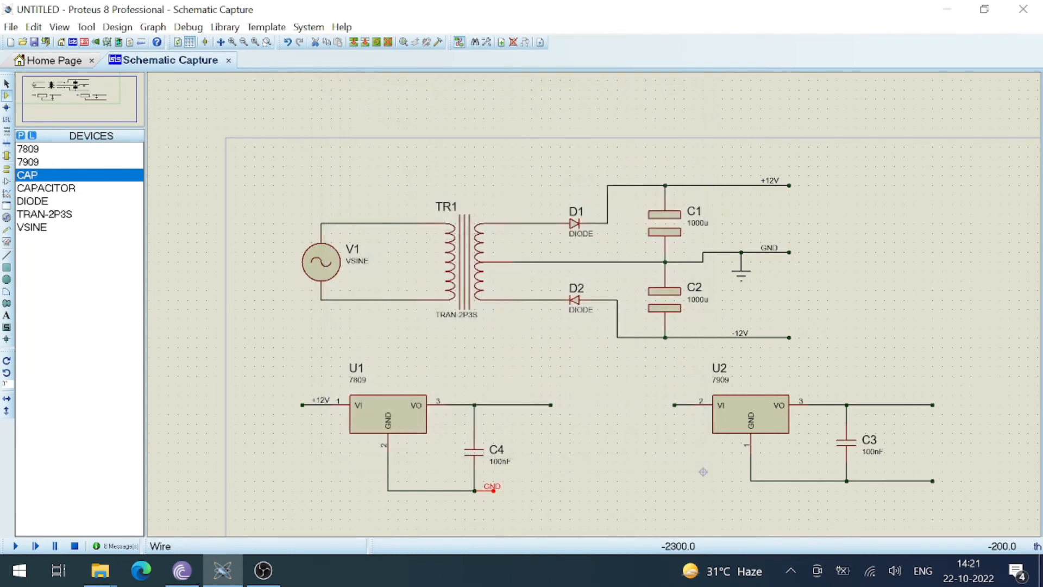
{"action": "left_click", "coordinate": [616, 479]}
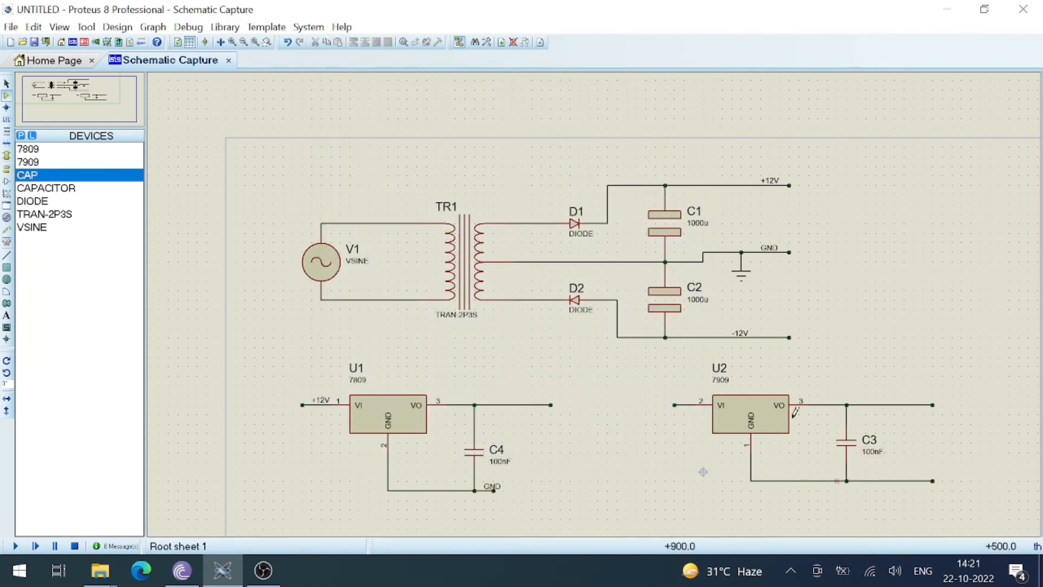
Label the wire at U2's VI pin -12V
{"action": "right_click", "coordinate": [687, 403]}
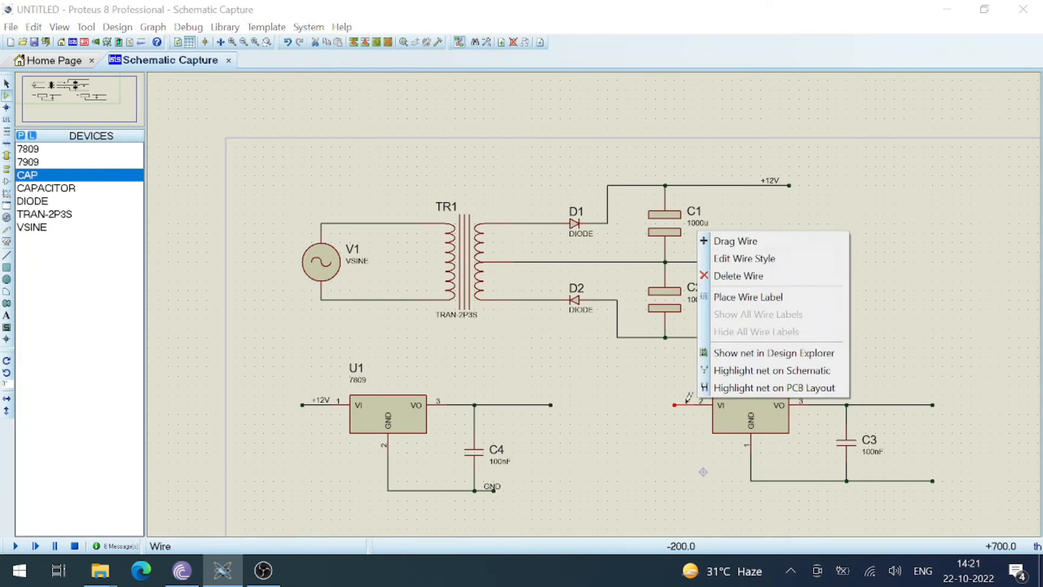
{"action": "left_click", "coordinate": [742, 299]}
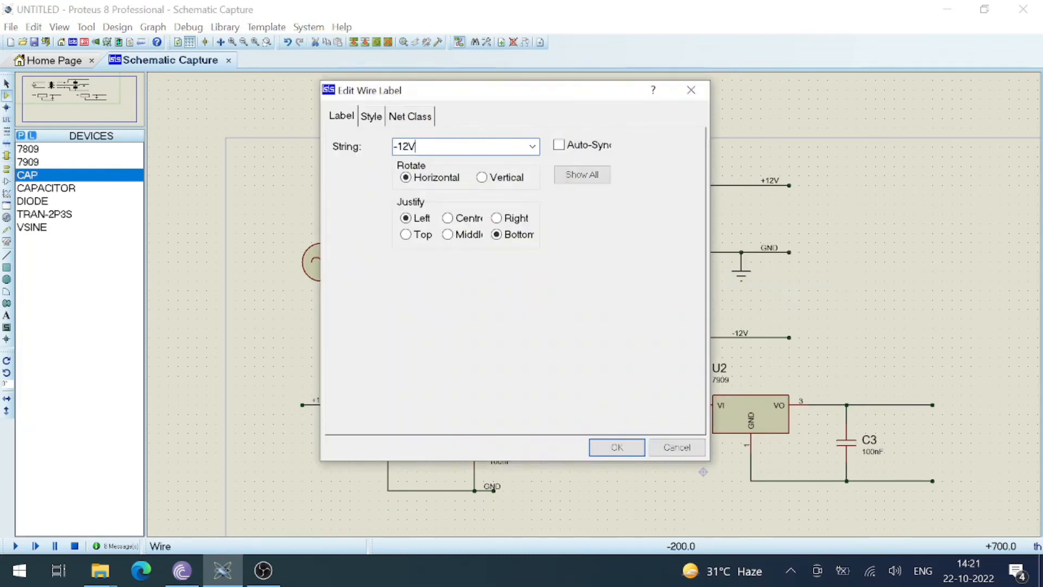
{"action": "type", "text": "-12V"}
{"action": "left_click", "coordinate": [615, 447]}
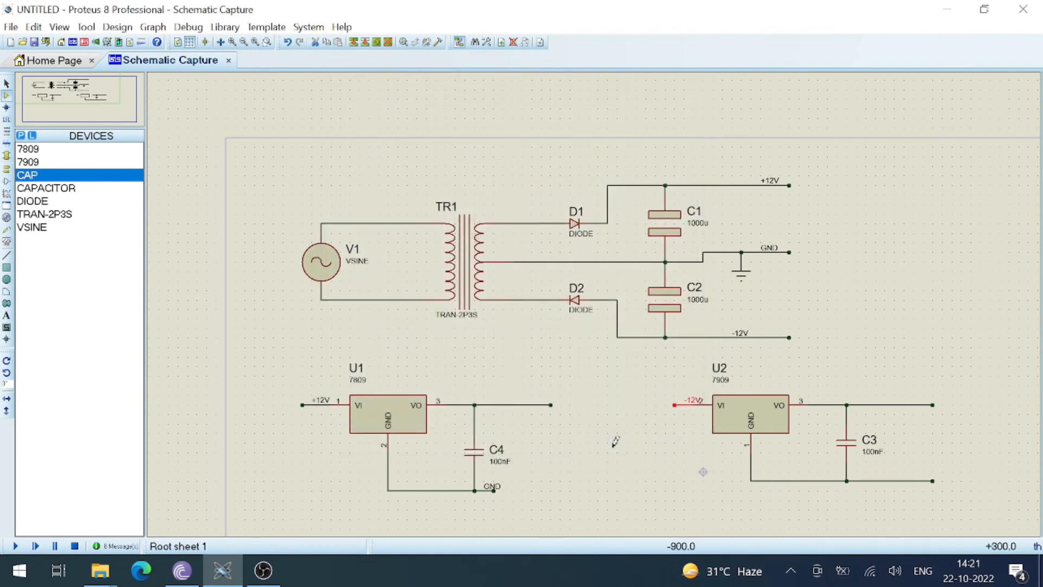
{"action": "left_click", "coordinate": [616, 441]}
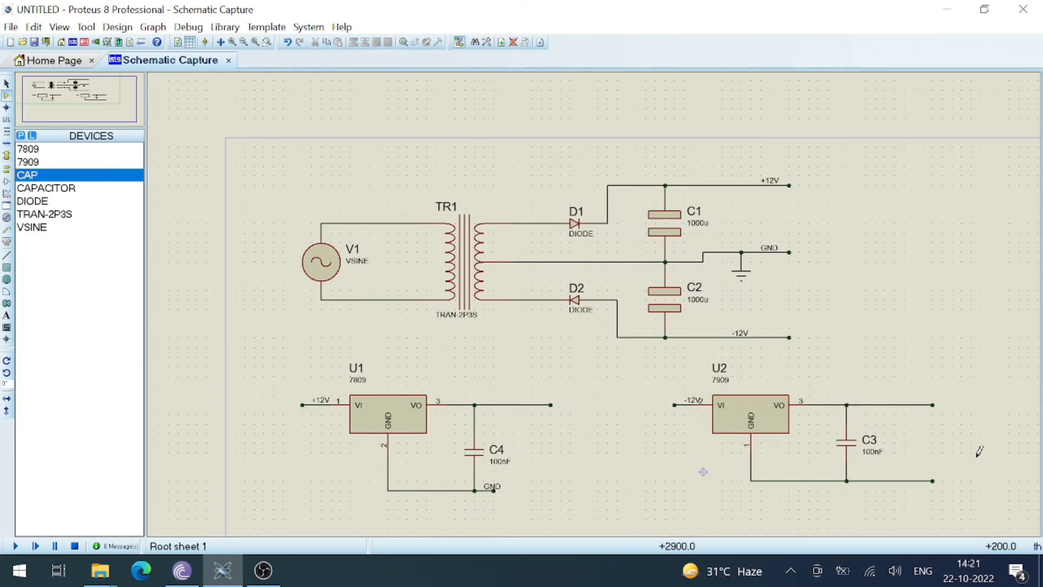
Place a DC voltmeter beside C4 and wire it between U1's output wire and its GND wire
{"action": "left_click", "coordinate": [7, 243]}
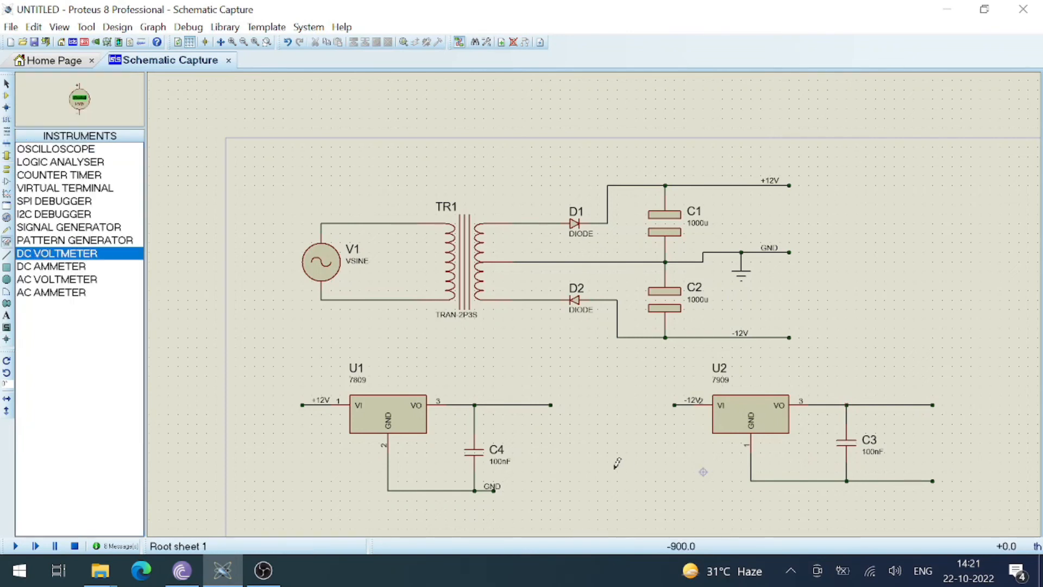
{"action": "left_click", "coordinate": [589, 452]}
{"action": "left_click", "coordinate": [589, 426]}
{"action": "left_click", "coordinate": [589, 481]}
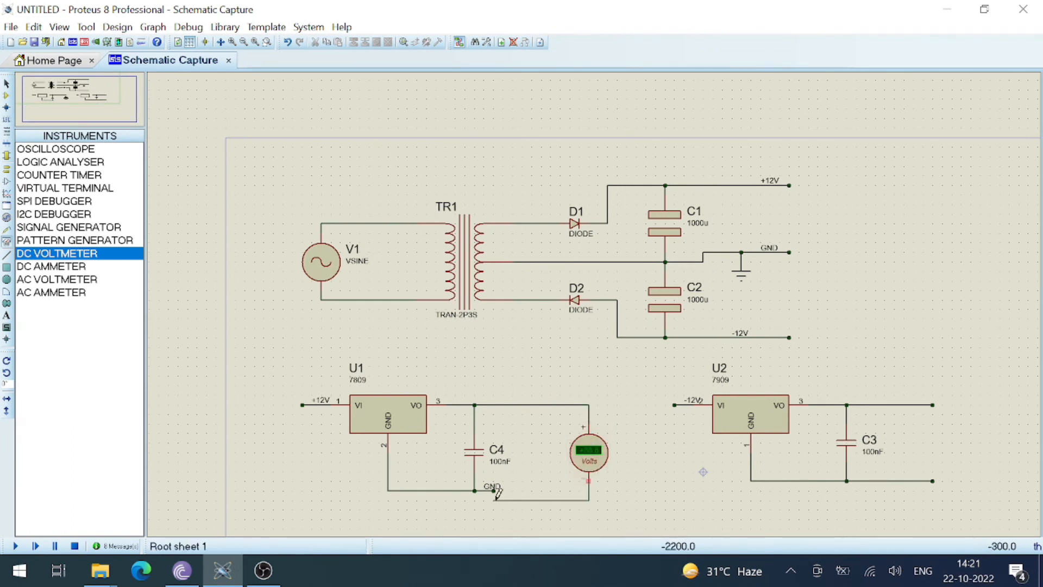
{"action": "left_click", "coordinate": [494, 487]}
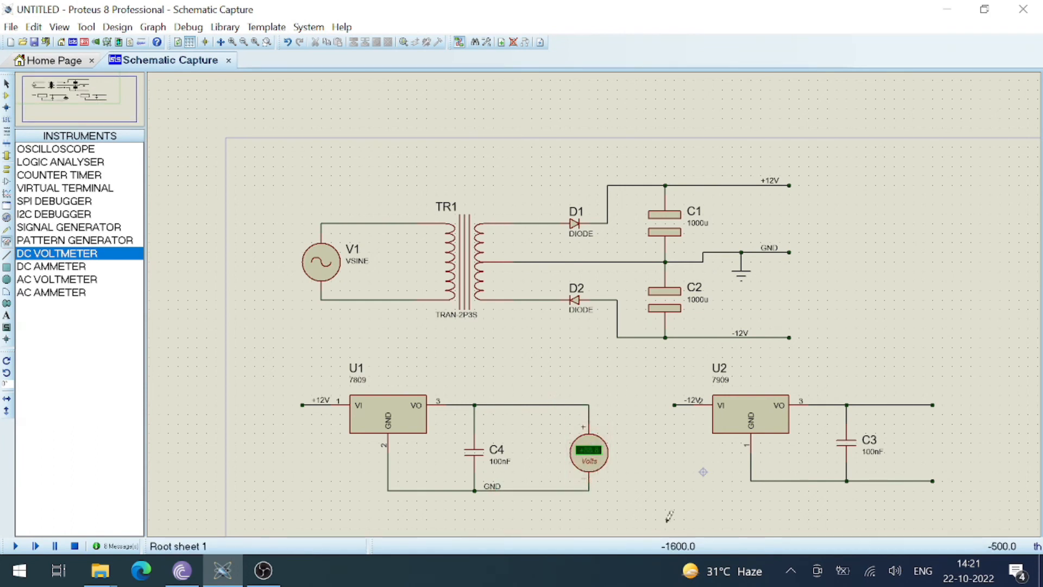
{"action": "left_click", "coordinate": [970, 435]}
{"action": "left_click", "coordinate": [970, 441]}
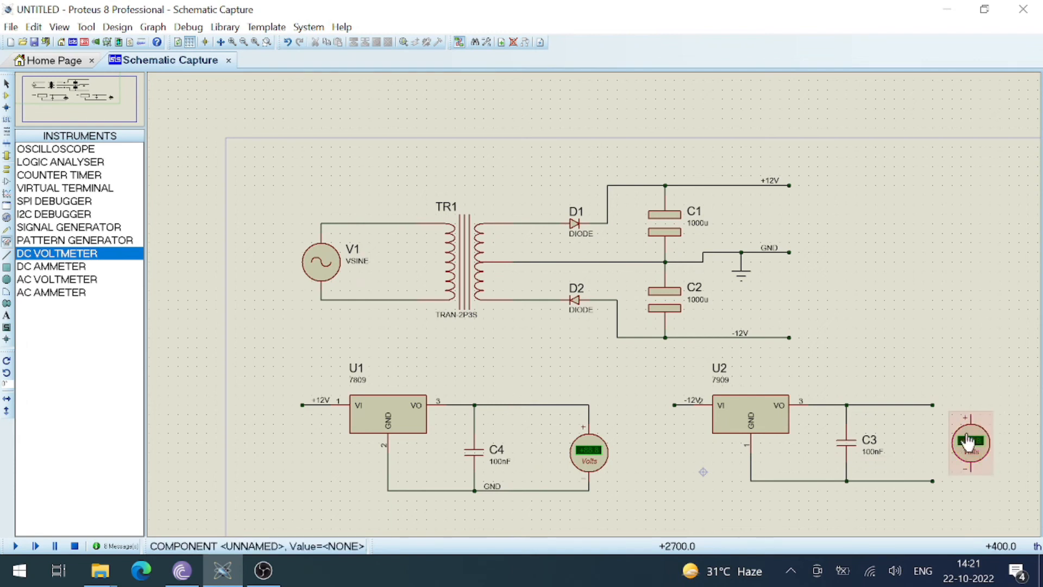
{"action": "right_click", "coordinate": [971, 438]}
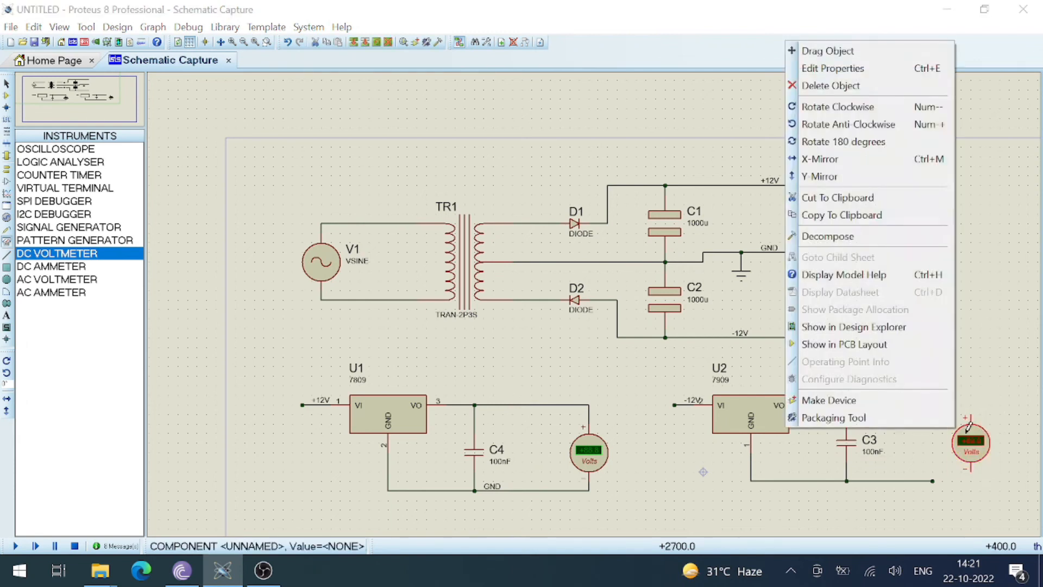
{"action": "left_click", "coordinate": [855, 142]}
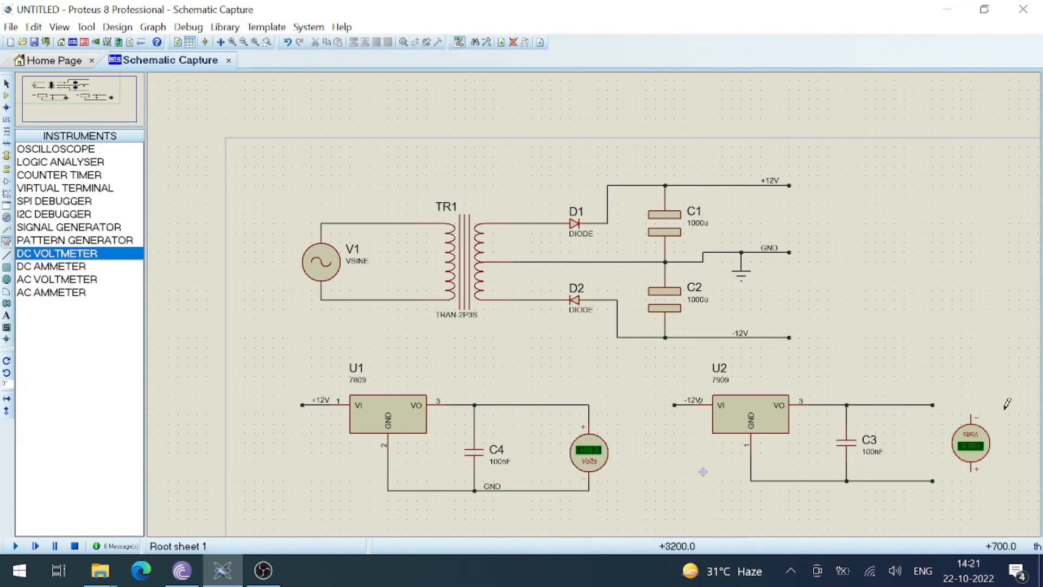
{"action": "left_click", "coordinate": [971, 414]}
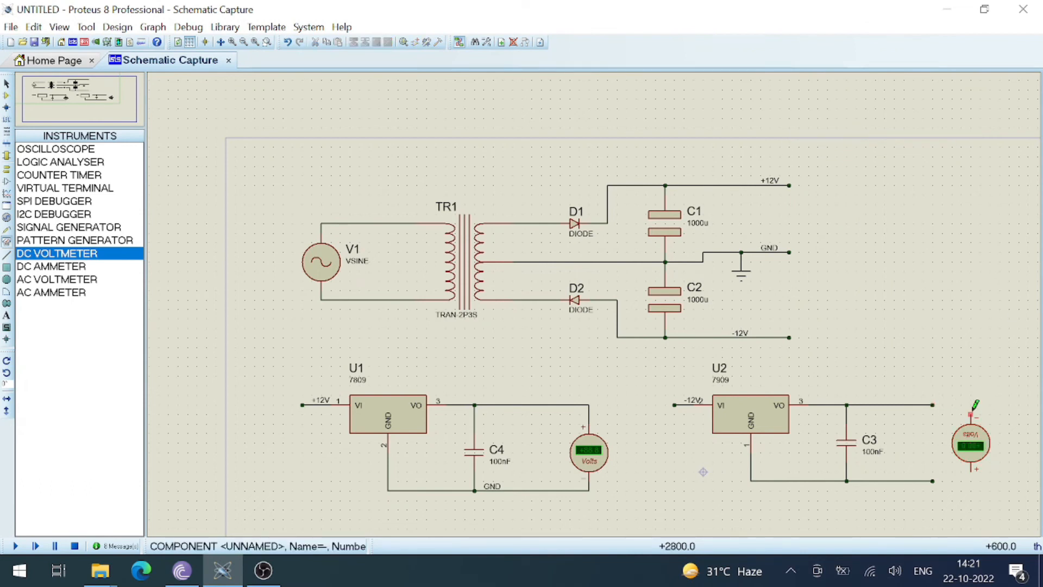
{"action": "left_click", "coordinate": [971, 413]}
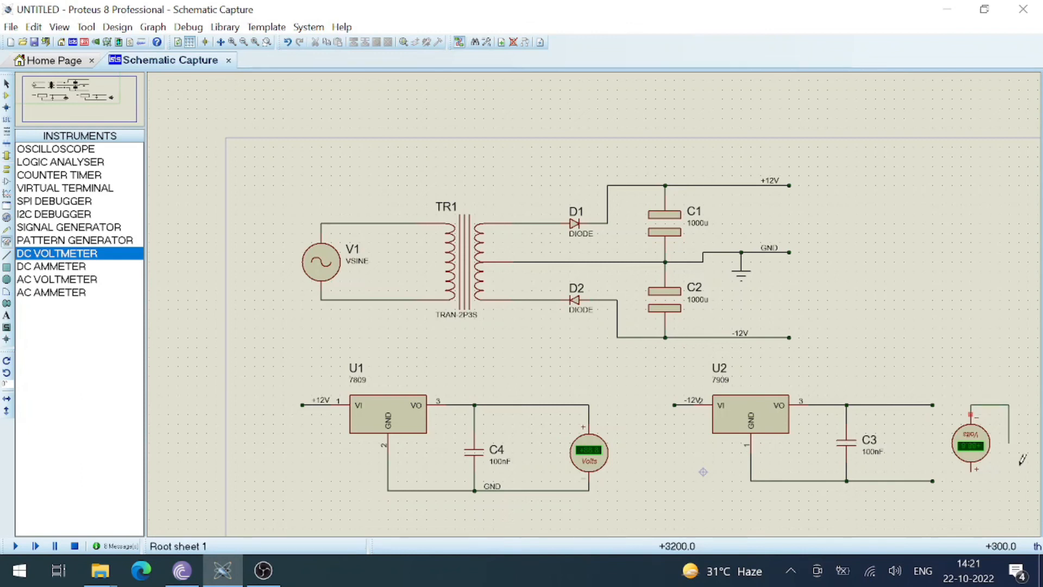
{"action": "right_click", "coordinate": [972, 451]}
{"action": "left_click", "coordinate": [974, 451]}
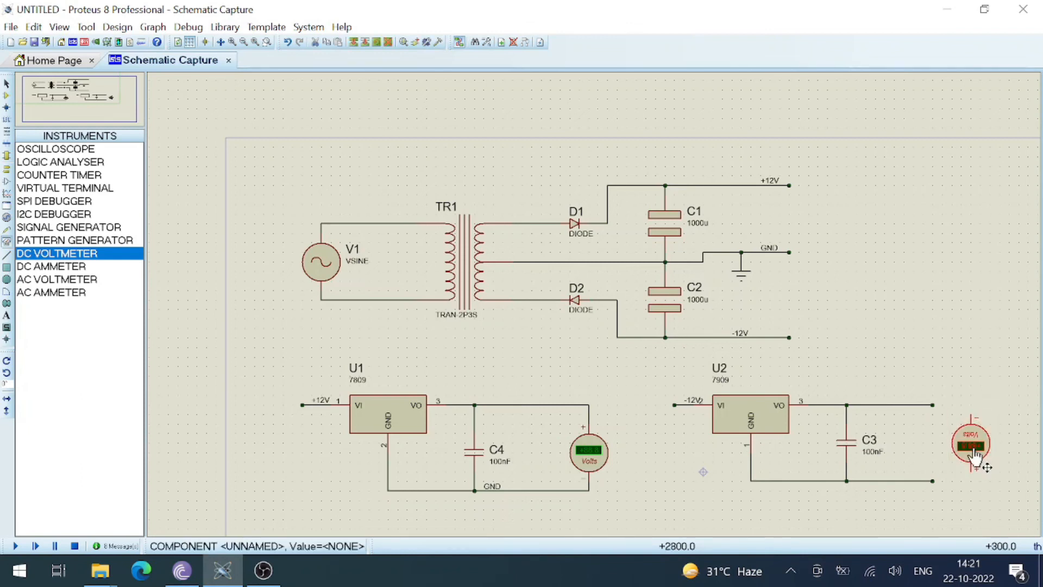
{"action": "key", "text": "Delete"}
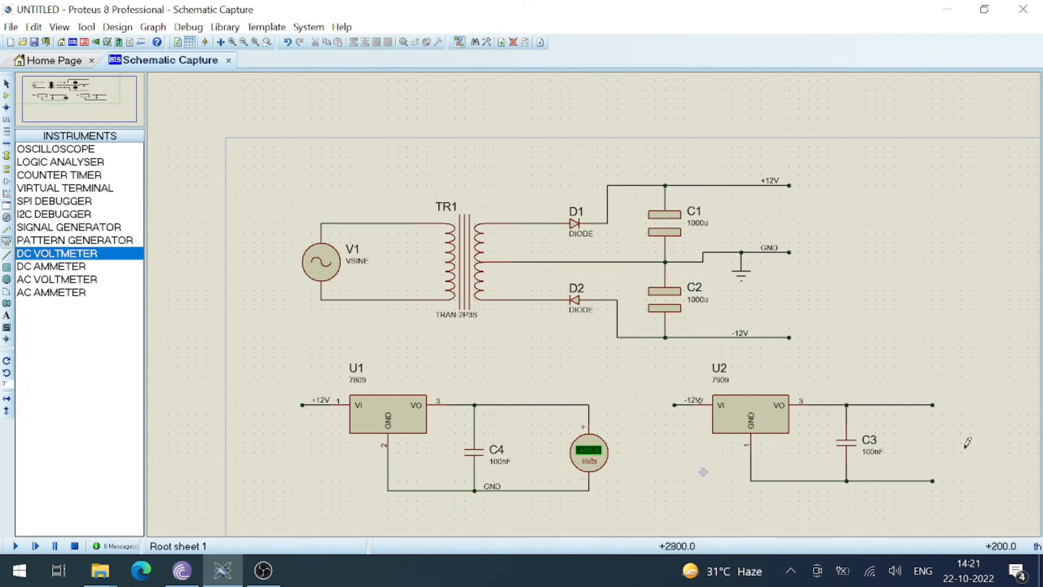
Place an unrotated DC voltmeter beside C3, wiring its positive terminal to U2's output and its negative terminal to the ground wire
{"action": "left_click", "coordinate": [961, 441]}
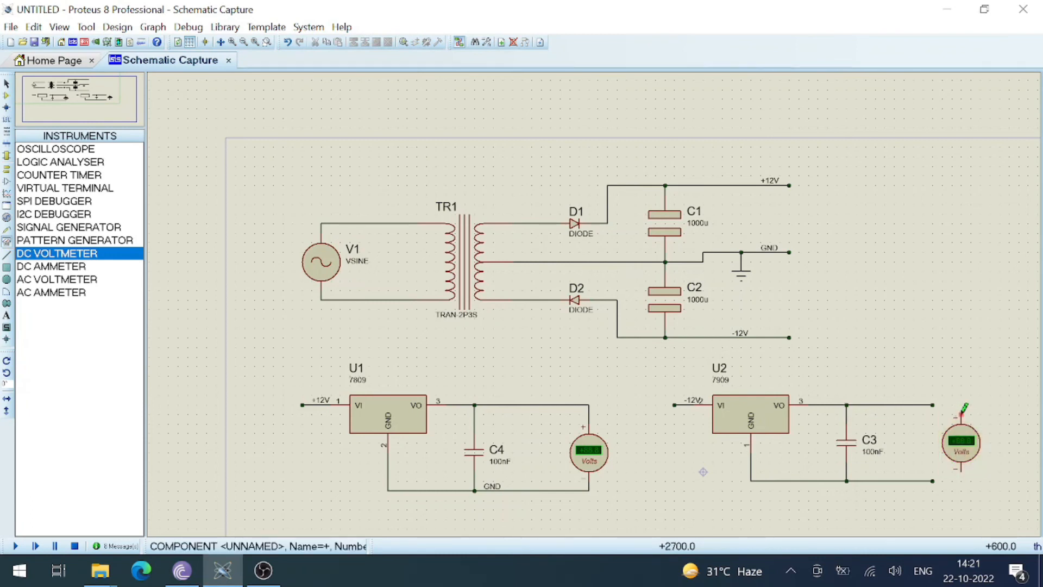
{"action": "left_click", "coordinate": [932, 405]}
{"action": "left_click", "coordinate": [961, 414]}
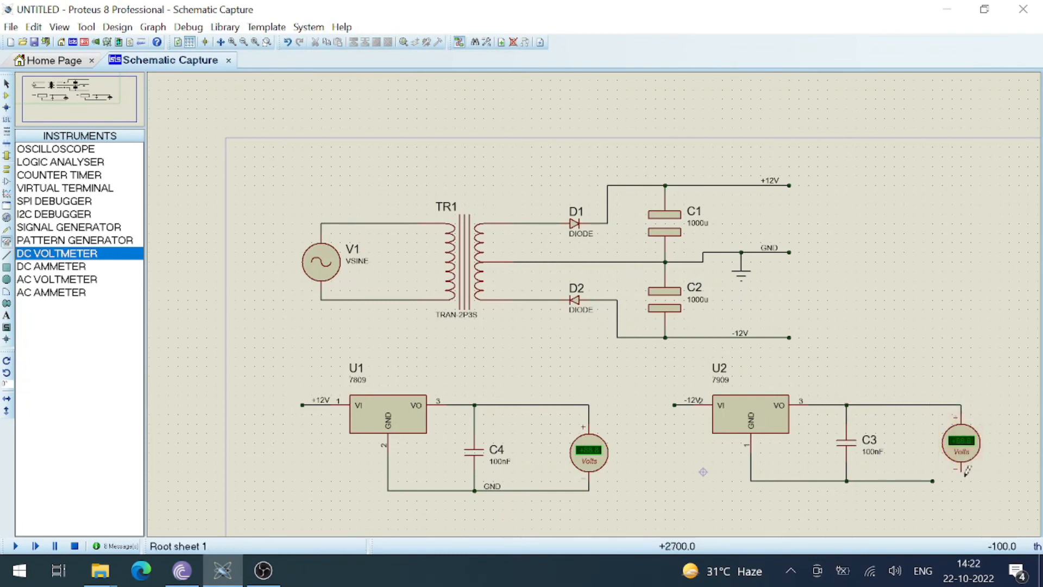
{"action": "left_click", "coordinate": [961, 468]}
{"action": "left_click", "coordinate": [932, 481]}
Run the simulation to check the readings of both DC voltmeters, and stop it
{"action": "left_click", "coordinate": [15, 546]}
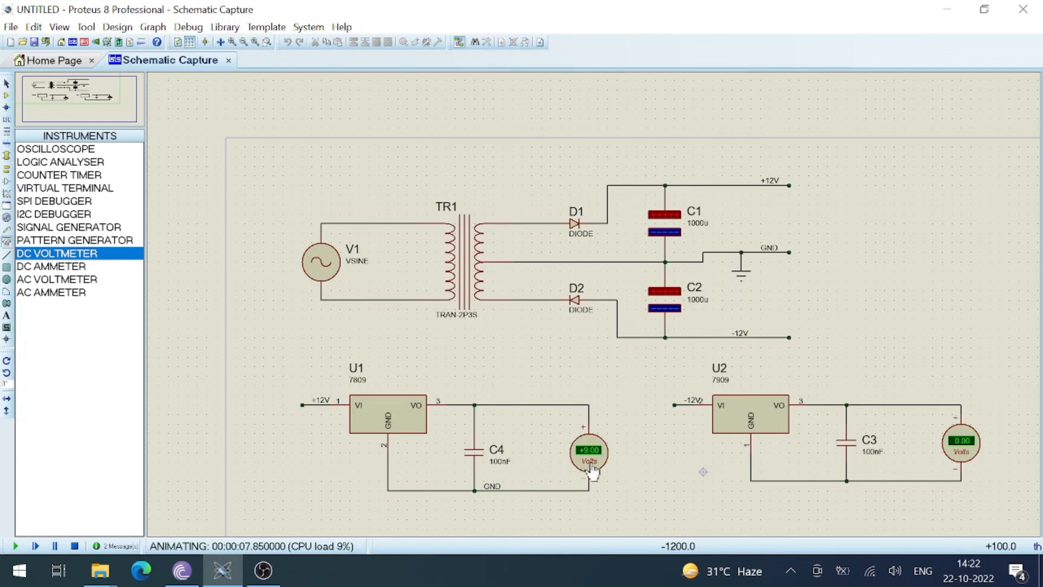
{"action": "left_click", "coordinate": [74, 546]}
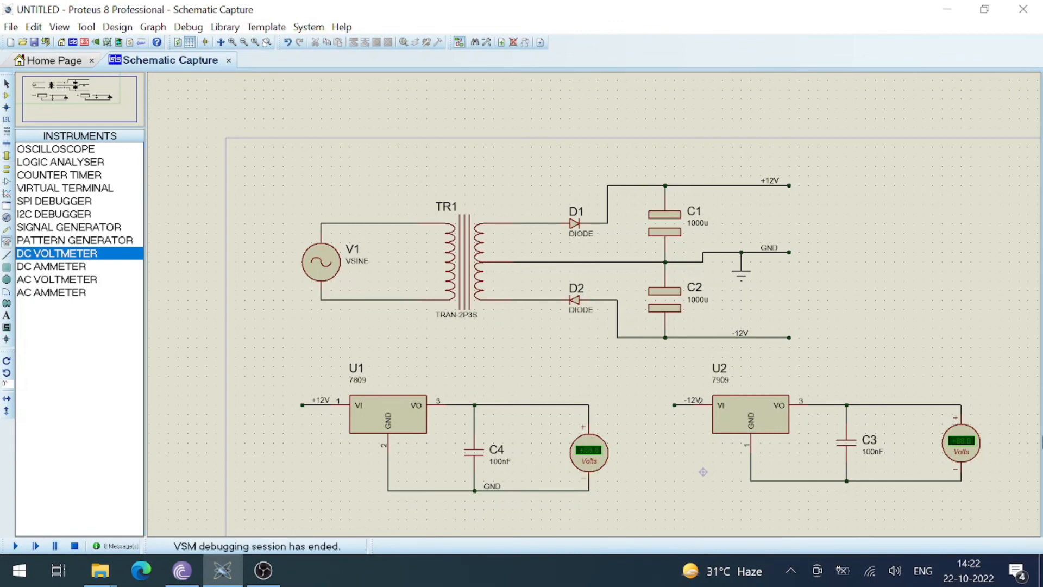
Label the wire between U2's GND pin and C3's lower node GND, and restart the simulation
{"action": "right_click", "coordinate": [782, 480]}
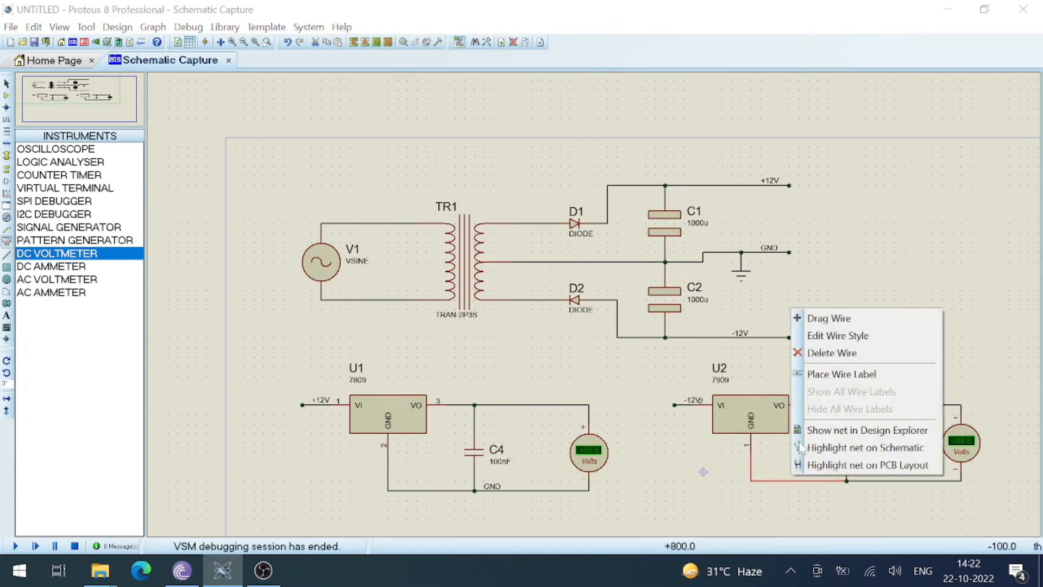
{"action": "left_click", "coordinate": [840, 374]}
{"action": "type", "text": "GND"}
{"action": "key", "text": "Return"}
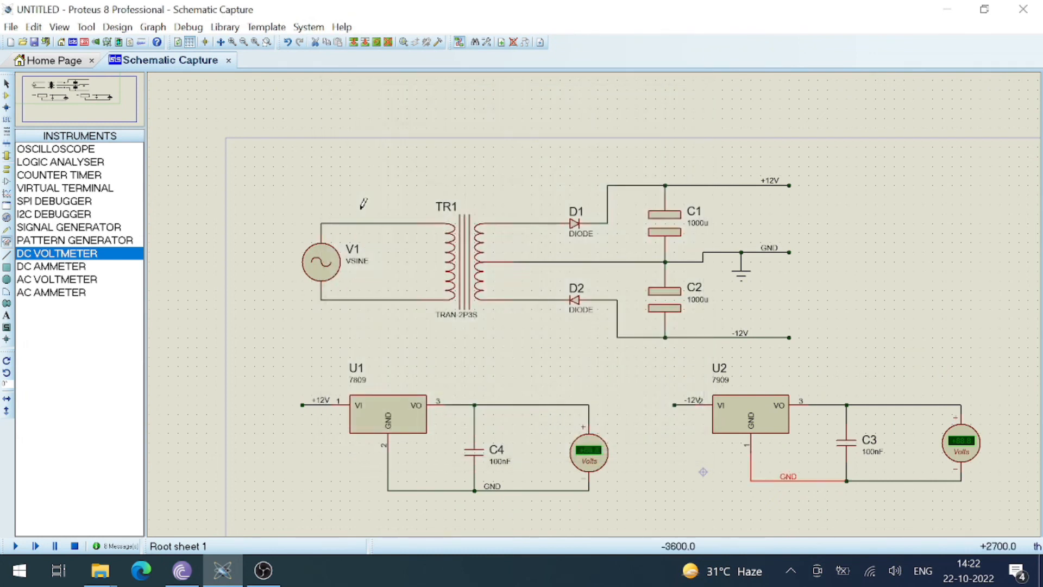
{"action": "left_click", "coordinate": [15, 546]}
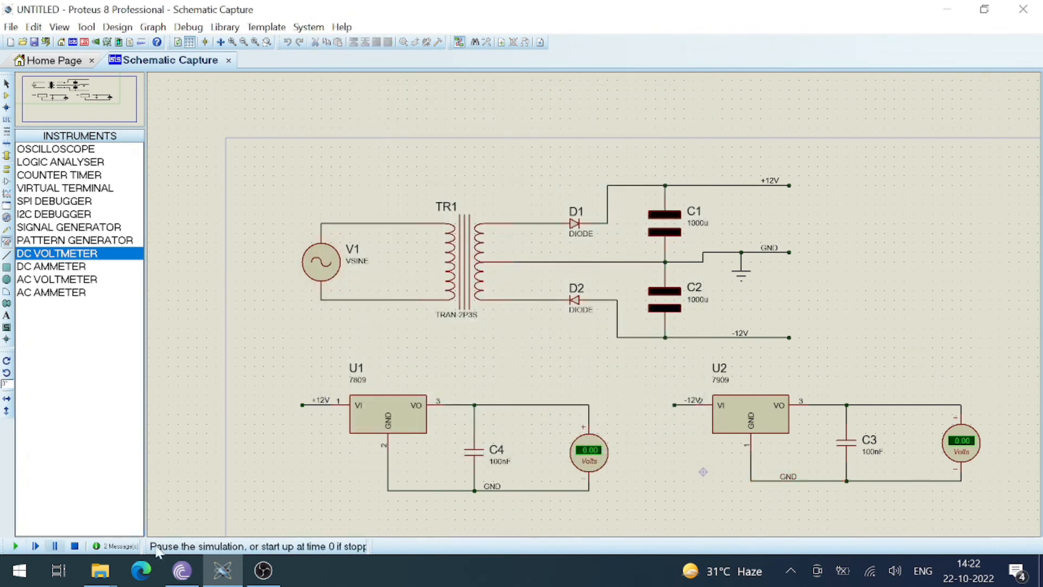